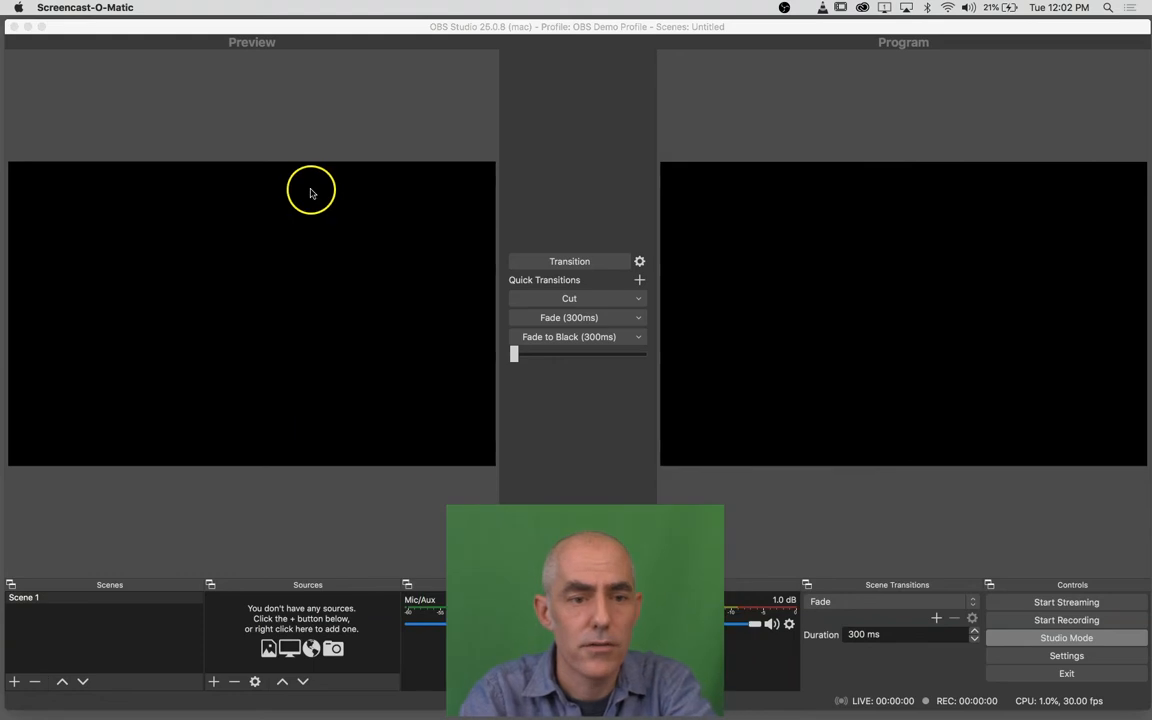
- Make the program window slightly smaller and select Scene 1
left_click(355, 31)
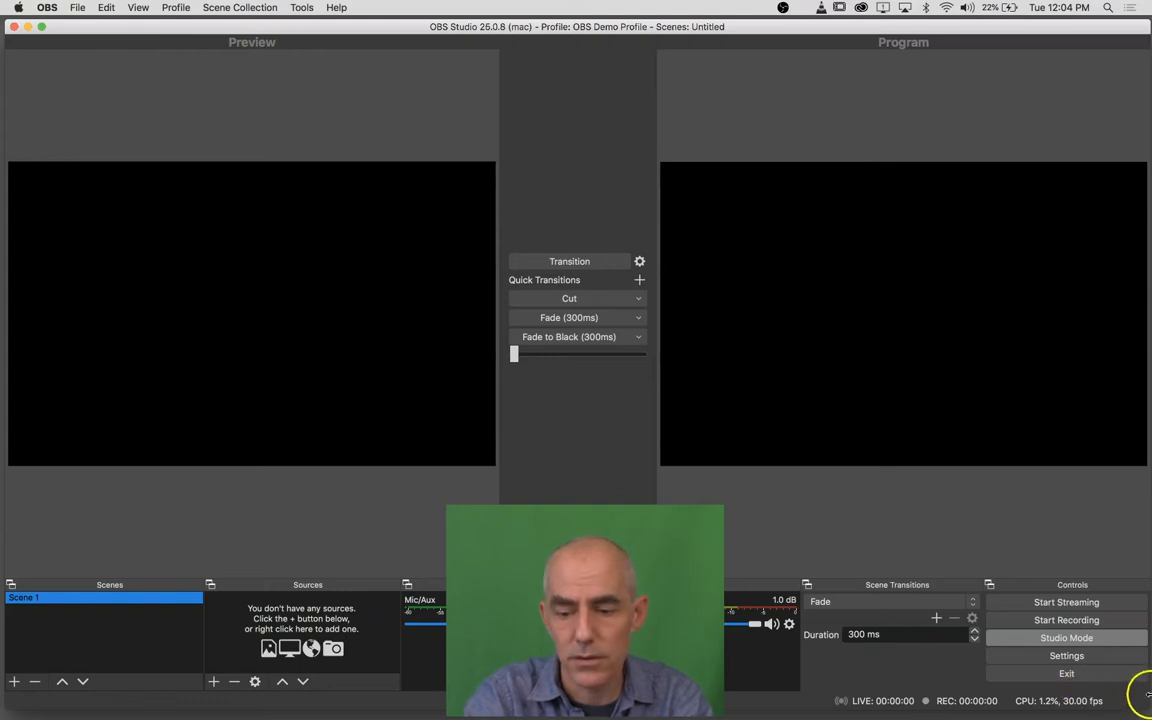
left_click_drag(1145, 705, 1123, 671)
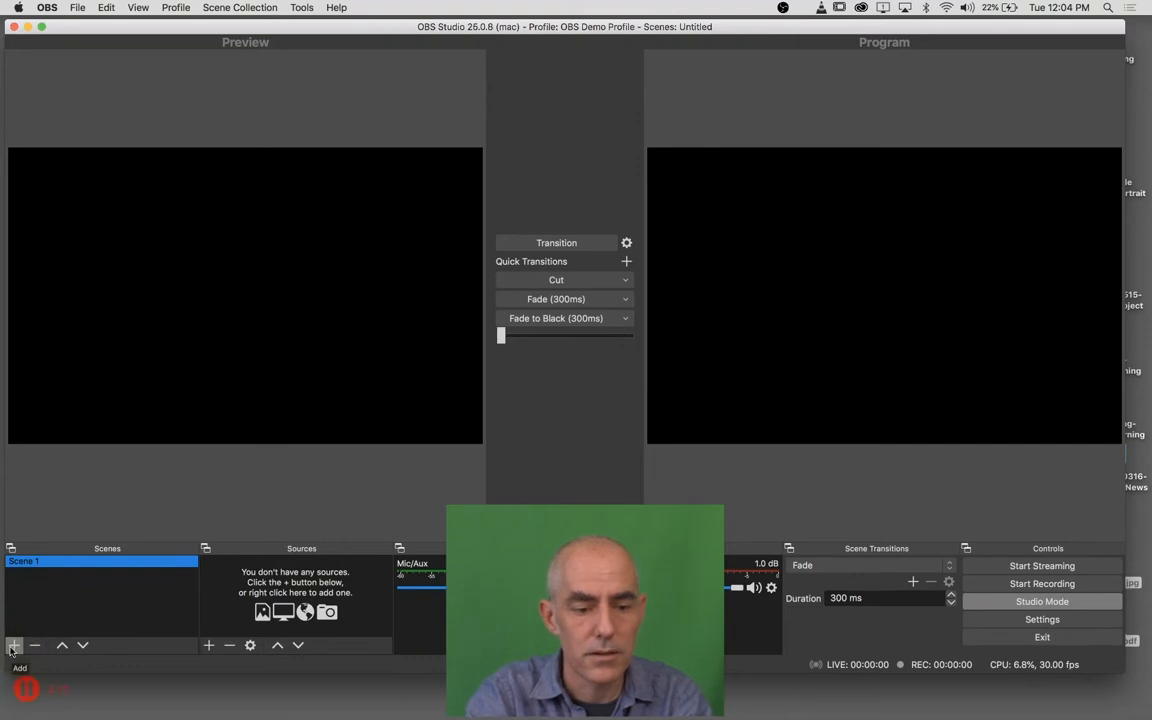
left_click(44, 562)
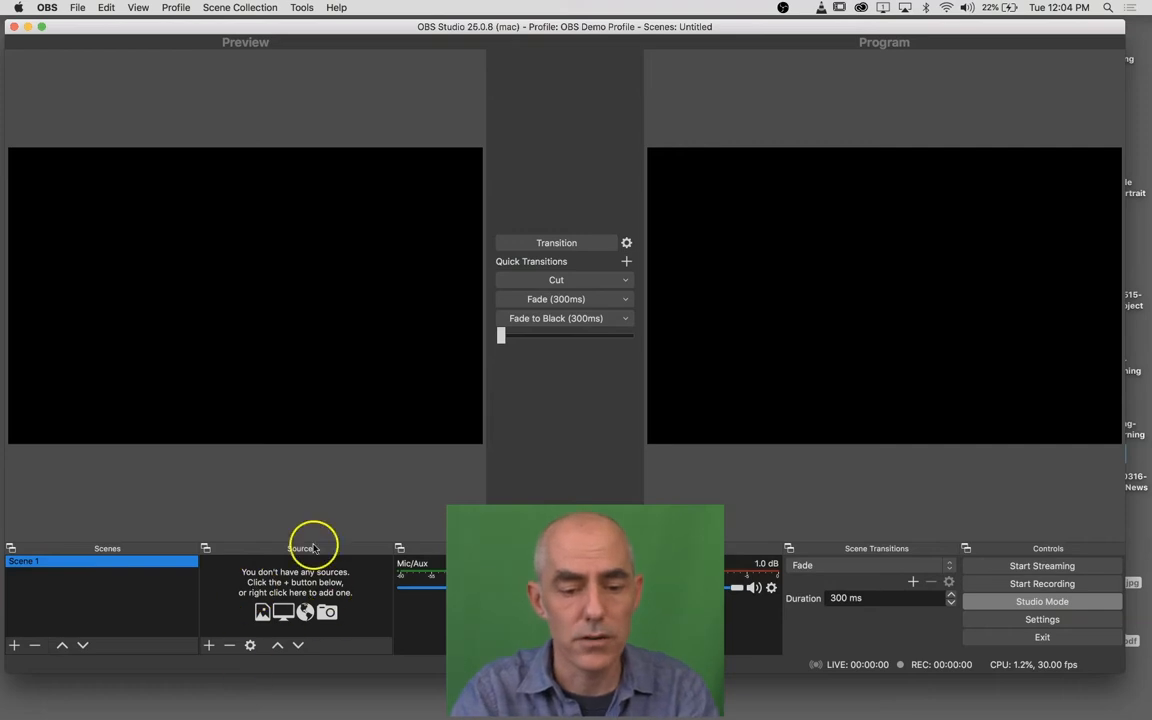
- Add a new video capture device source named Laptop Built In Camera to Scene 1
left_click(211, 646)
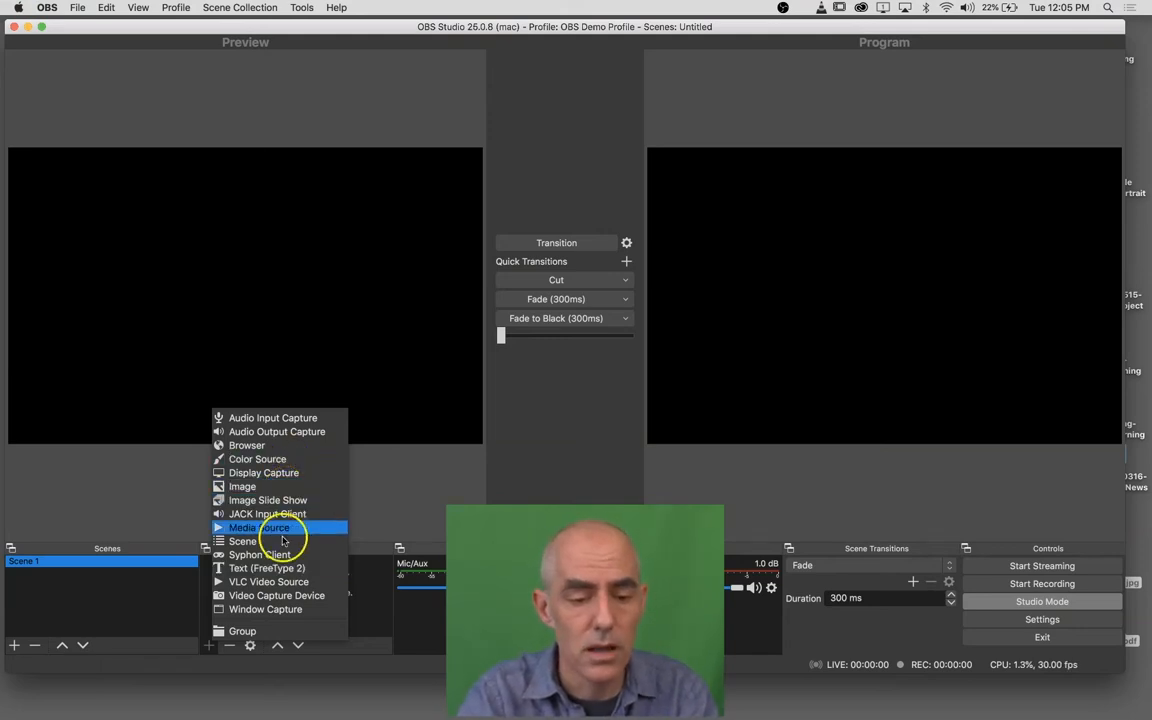
left_click(287, 598)
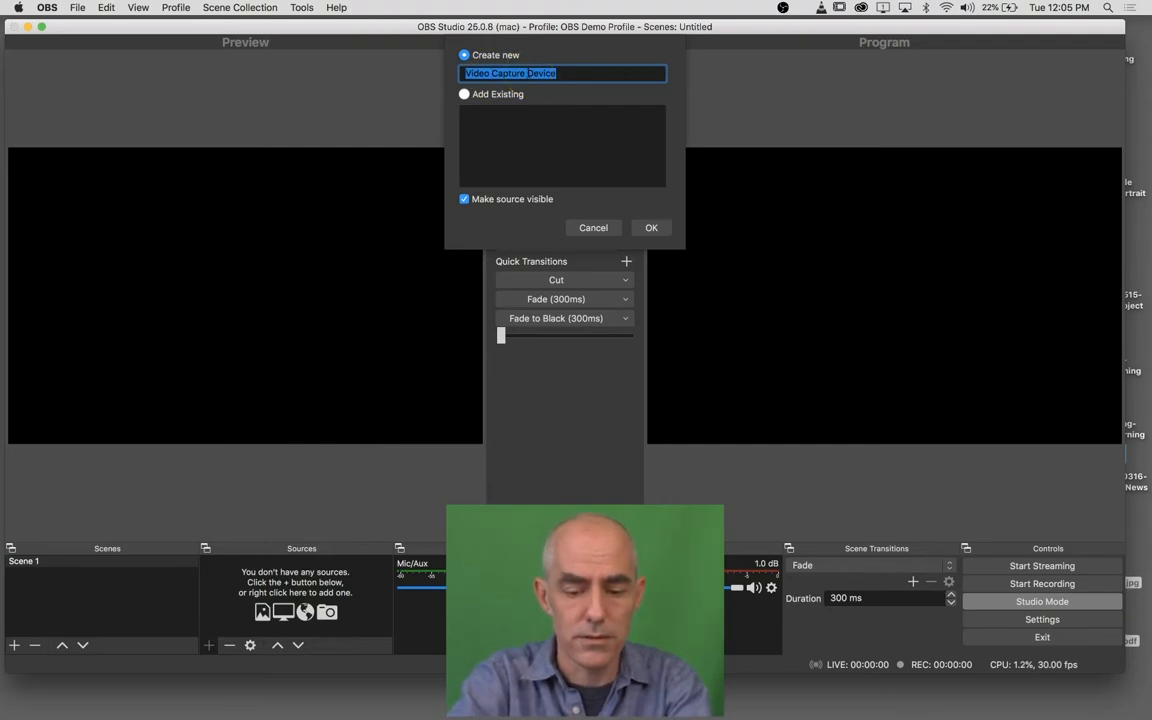
type("Laptop ")
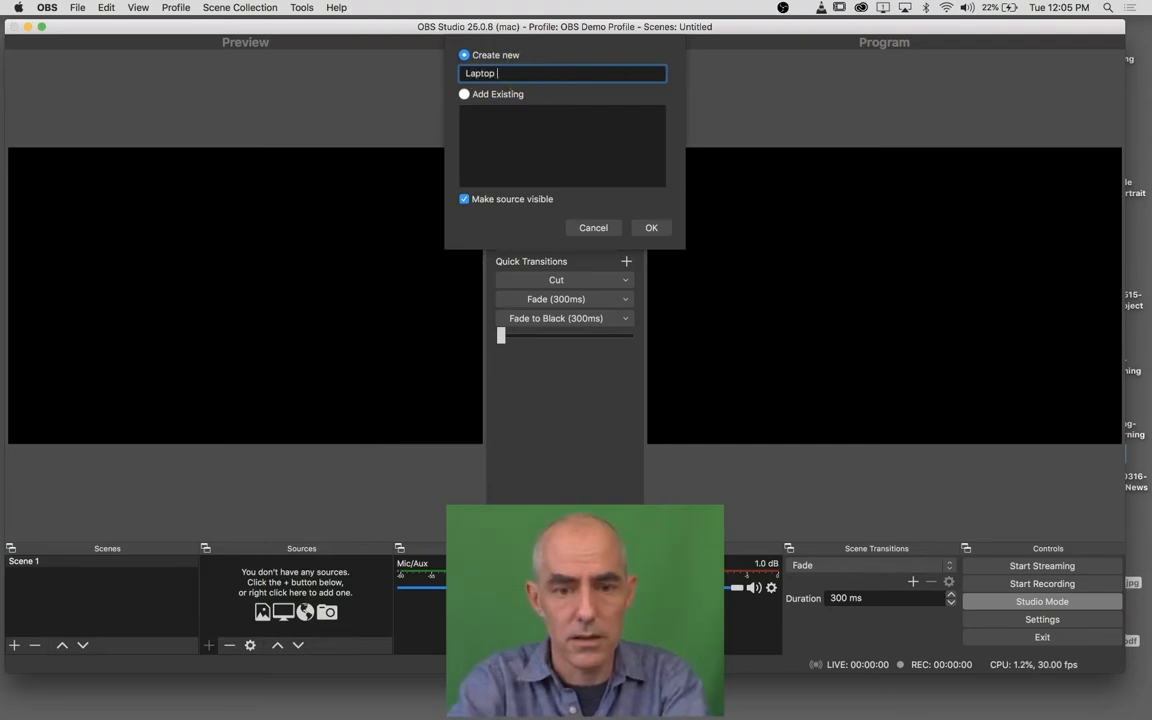
type("Built In Camea")
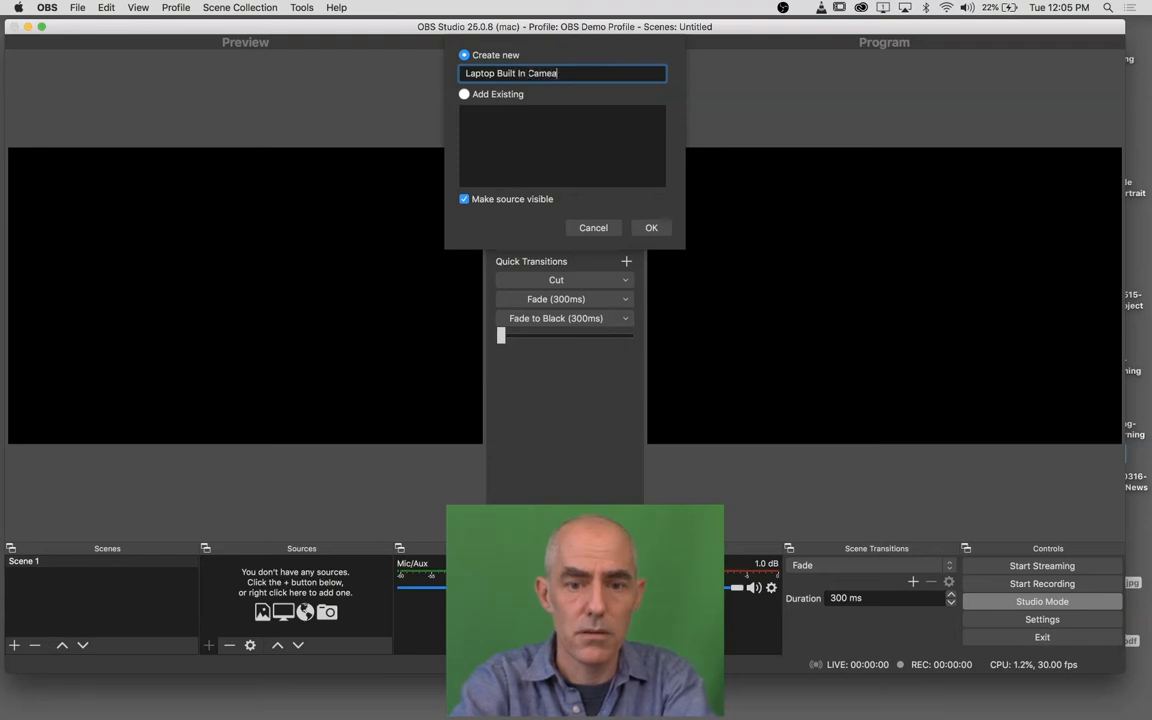
left_click(651, 227)
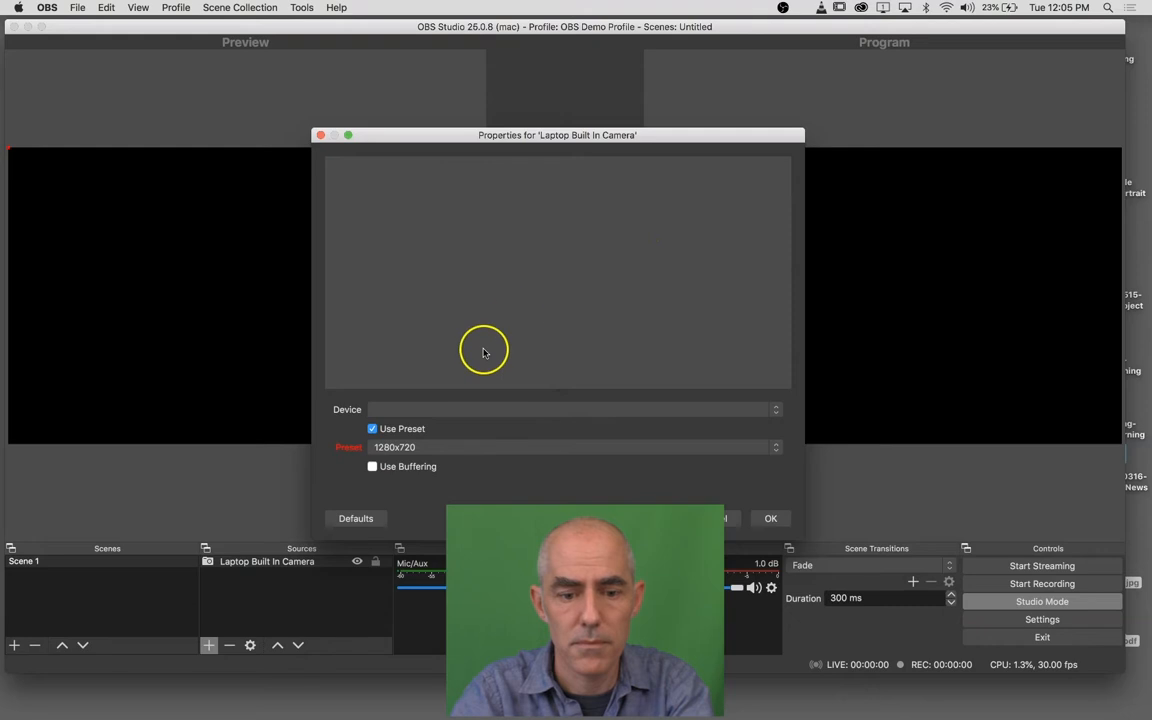
- Set the camera source's device to FaceTime HD Camera, keeping the 1280x720 preset
left_click(462, 409)
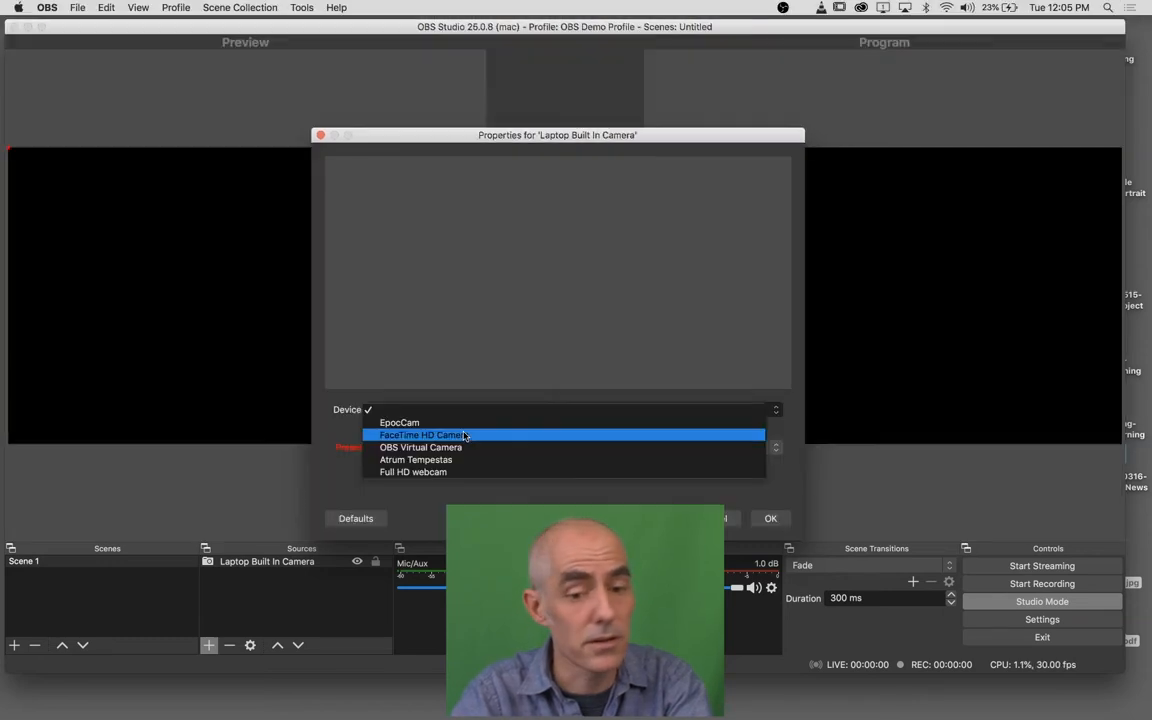
left_click(464, 435)
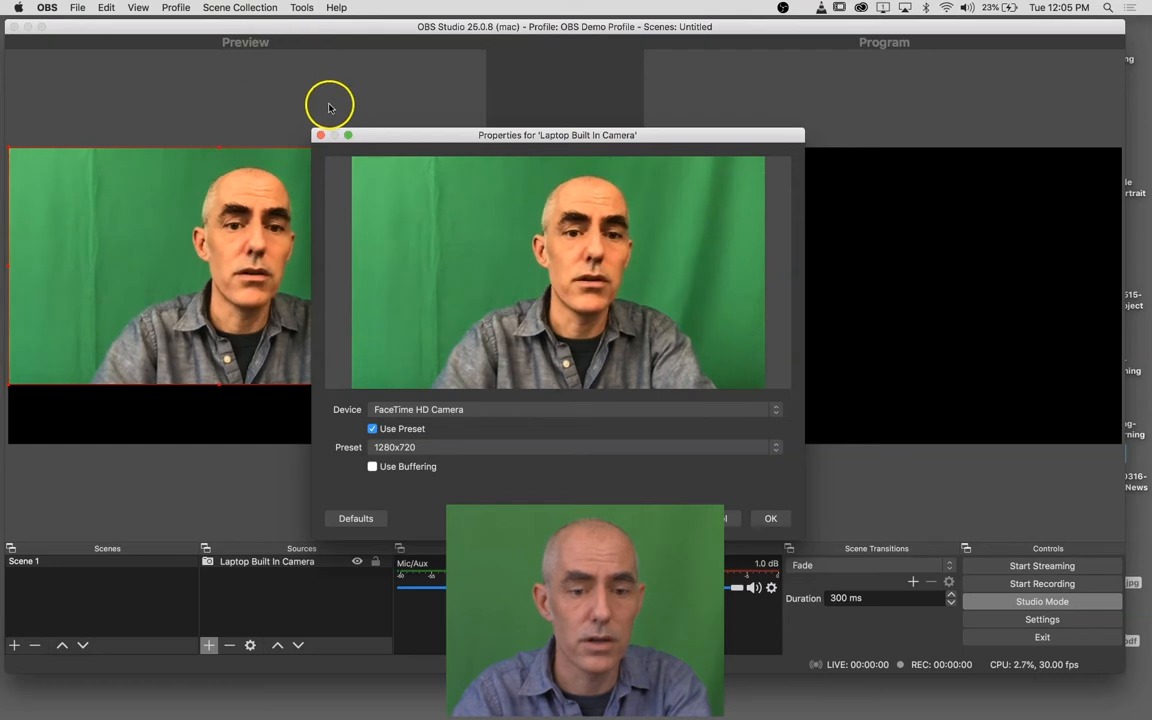
left_click_drag(373, 140, 450, 88)
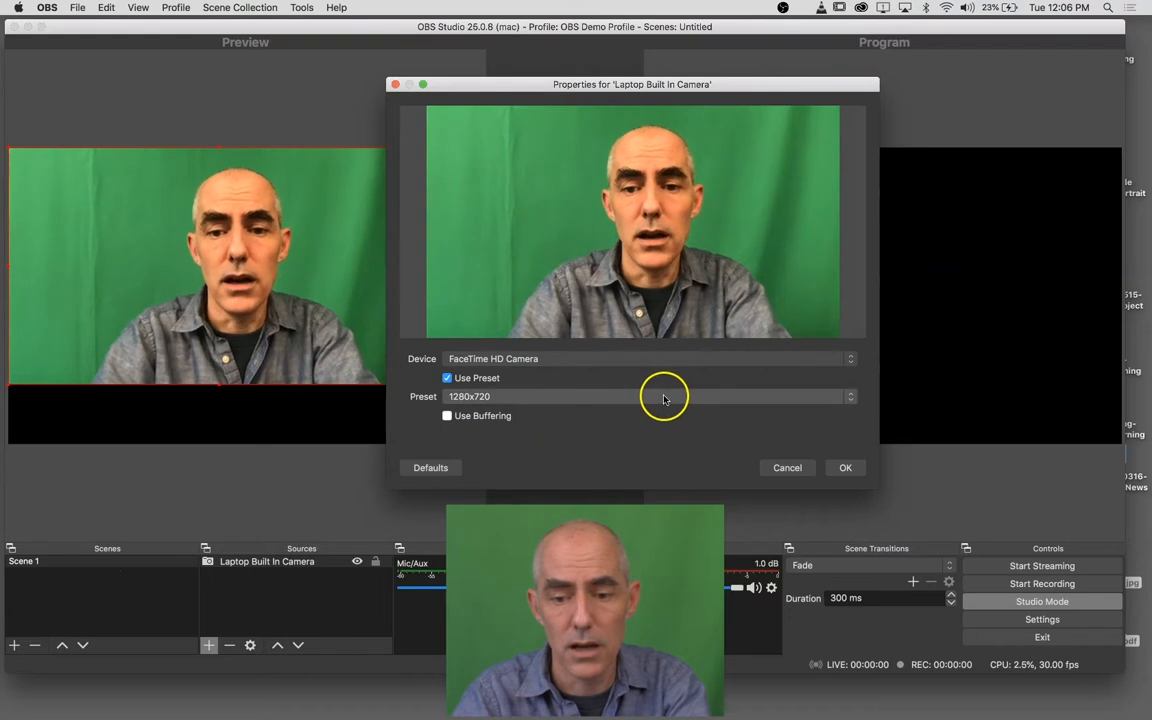
left_click(664, 398)
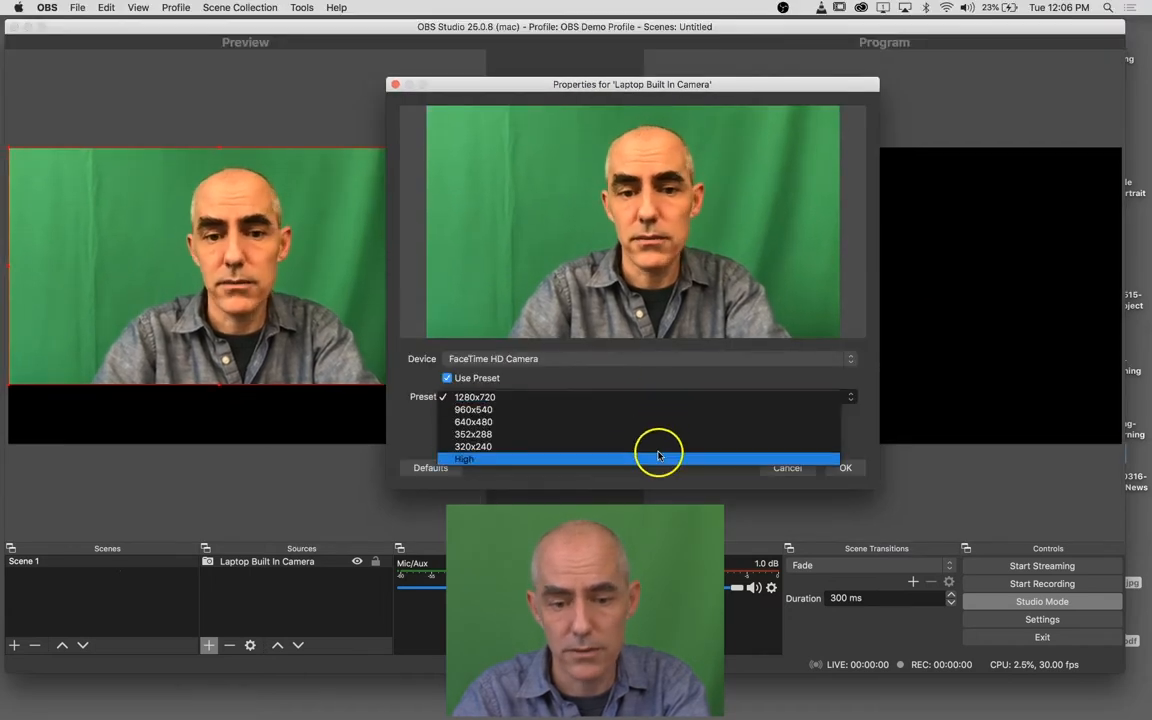
left_click(660, 381)
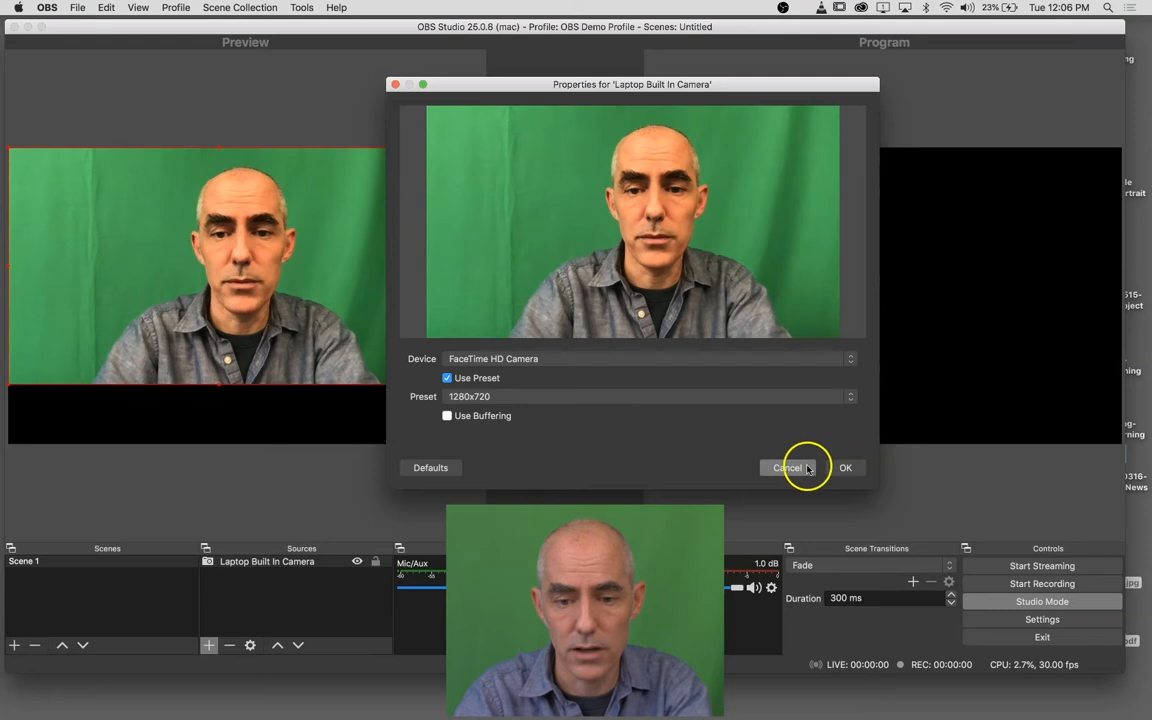
left_click(846, 469)
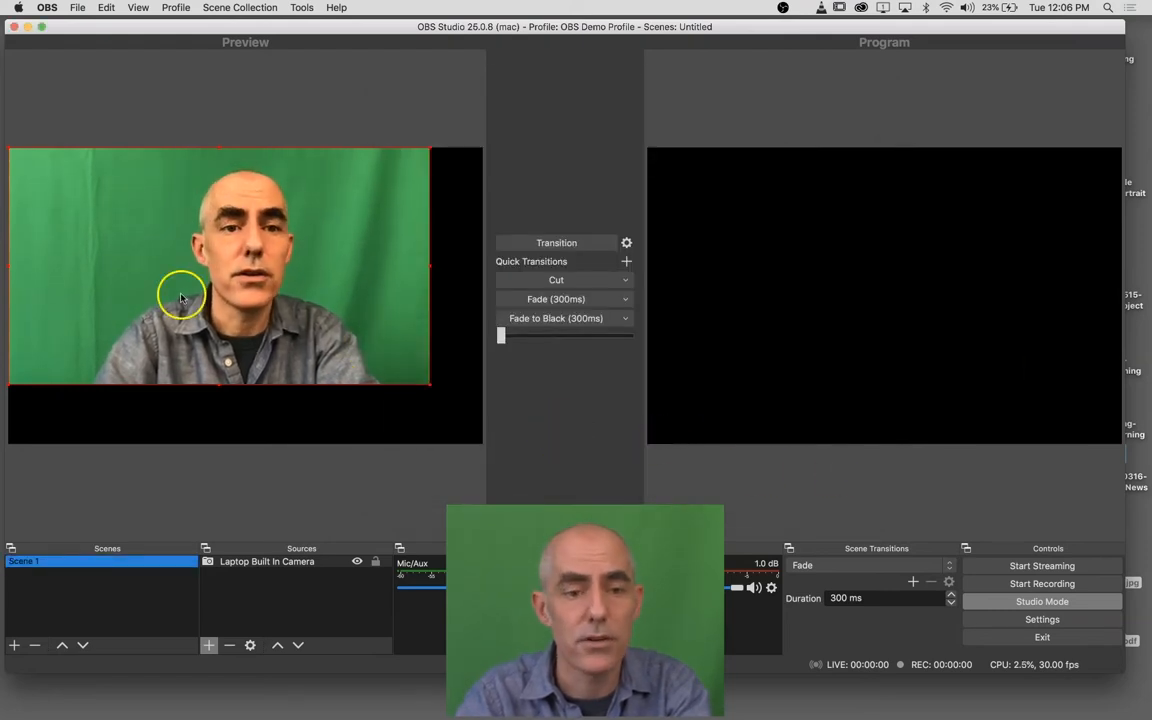
- Enlarge the camera image in the preview so it fills the whole canvas down to the lower edge
left_click_drag(430, 389, 469, 418)
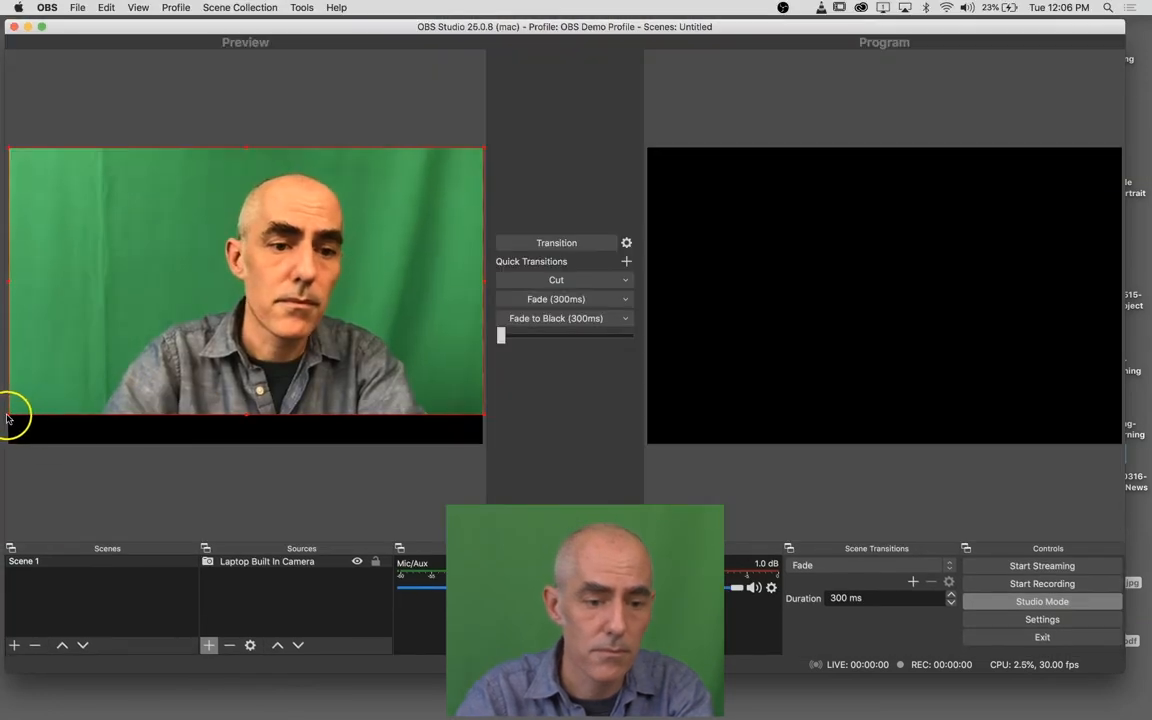
left_click_drag(8, 415, 8, 443)
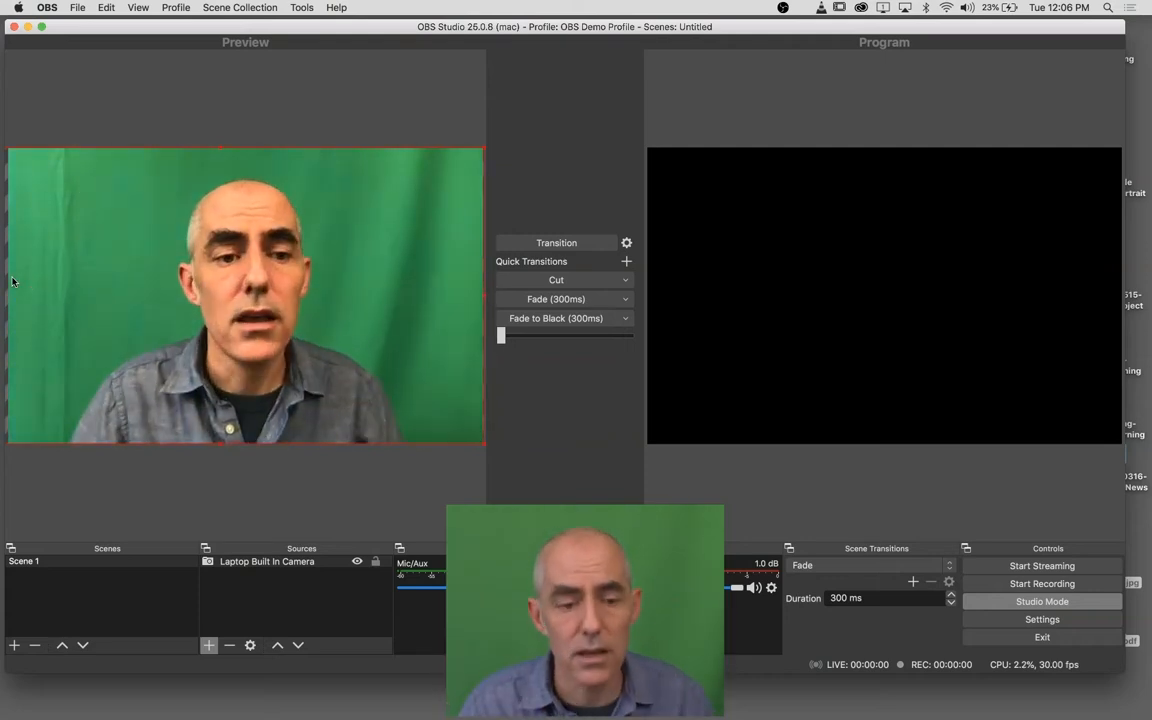
left_click(48, 297)
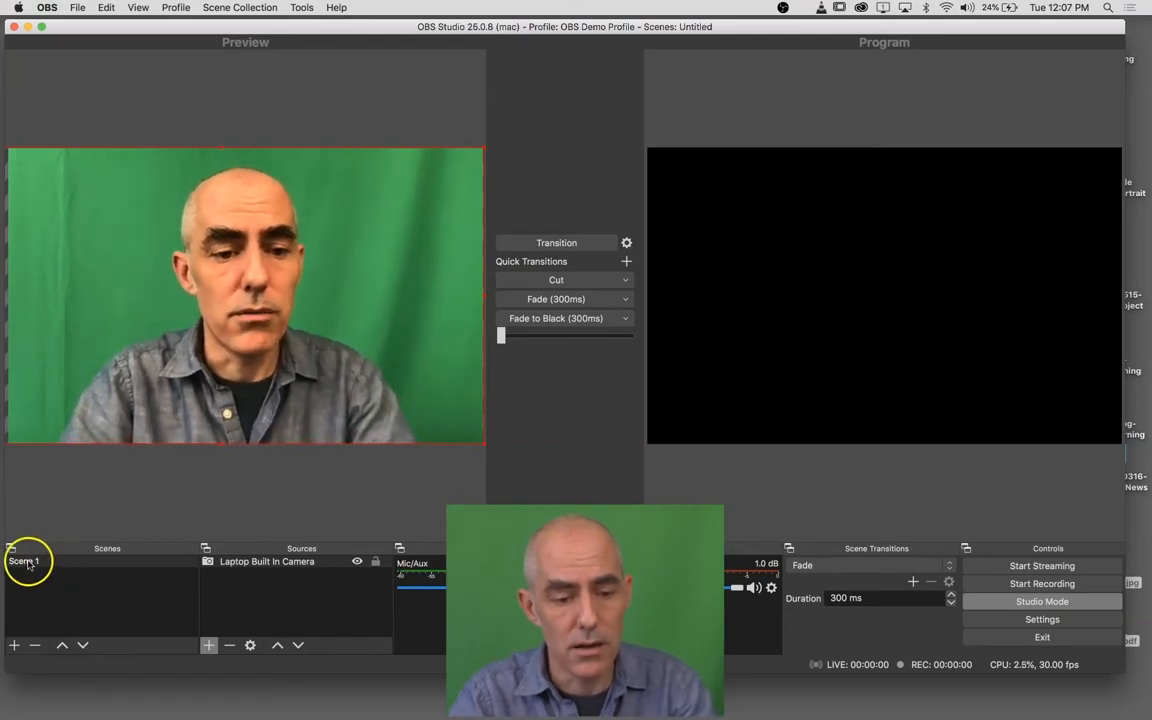
- Add a Chroma Key effect filter named GreenScreen to the Laptop Built In Camera source, with smoothness set to 130
right_click(260, 564)
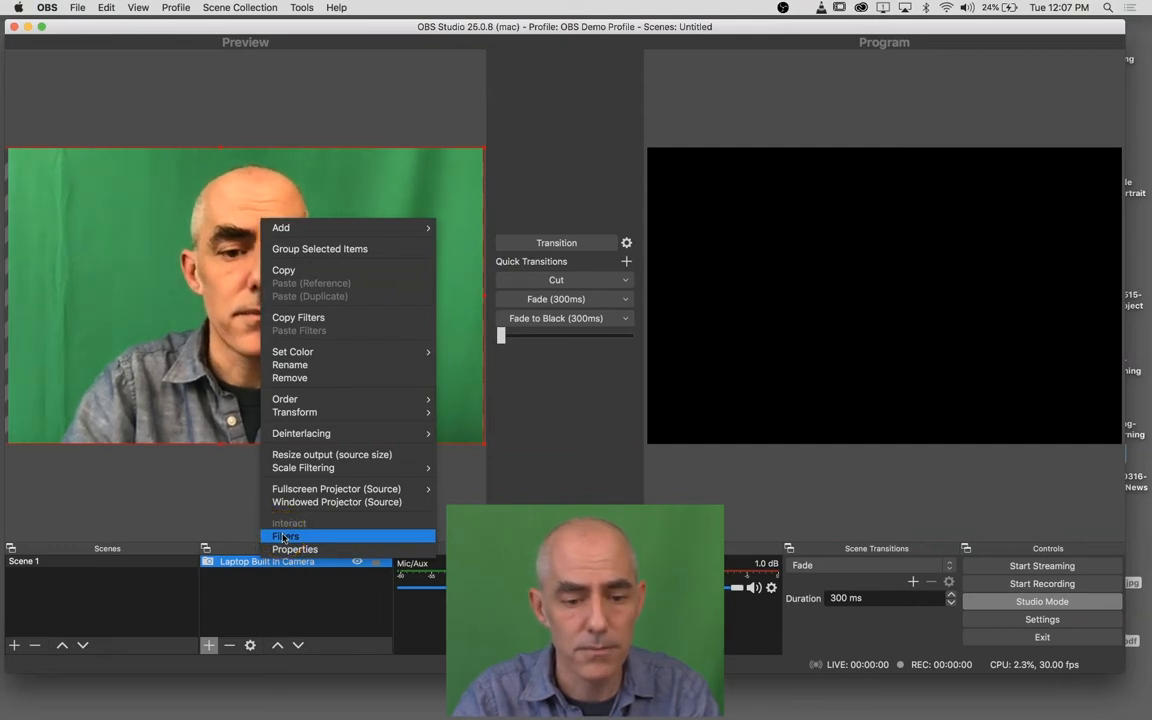
left_click(284, 537)
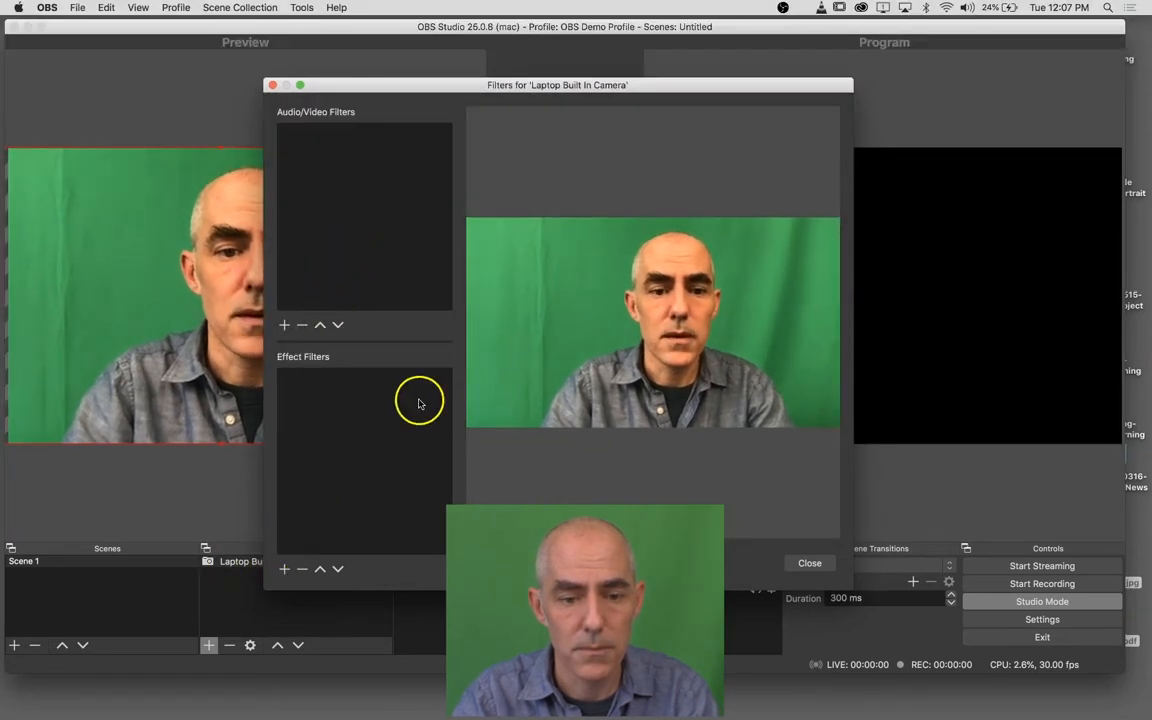
left_click(284, 326)
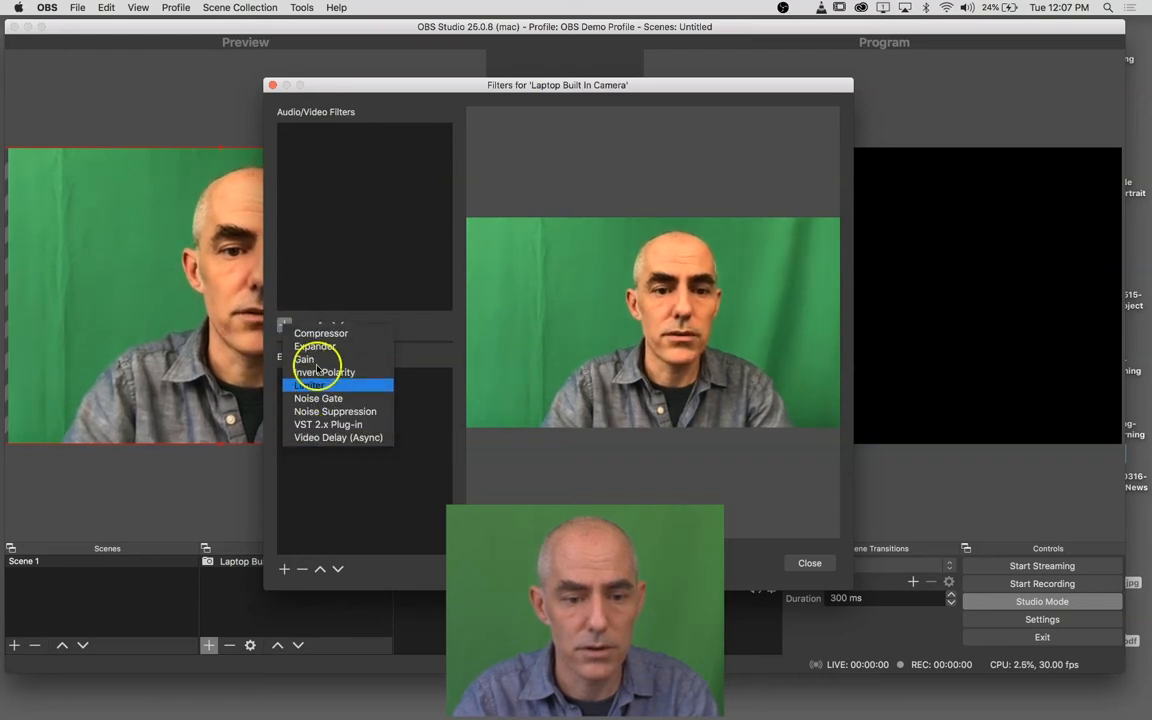
left_click(322, 218)
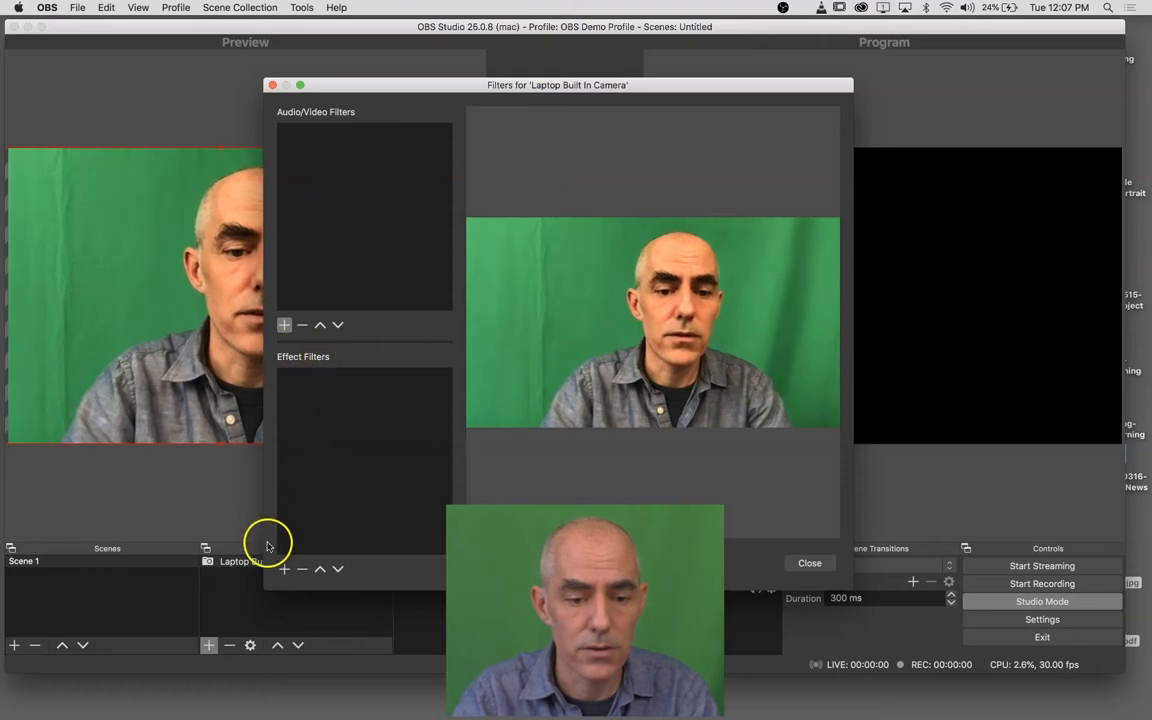
left_click(284, 568)
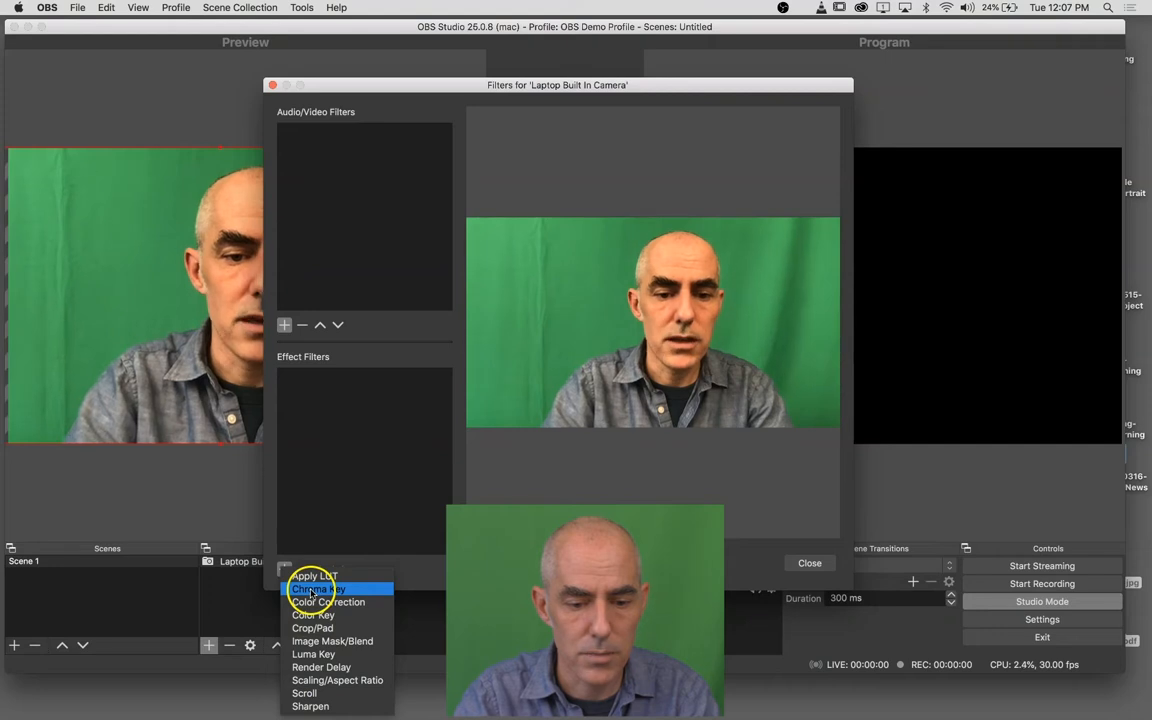
left_click(311, 590)
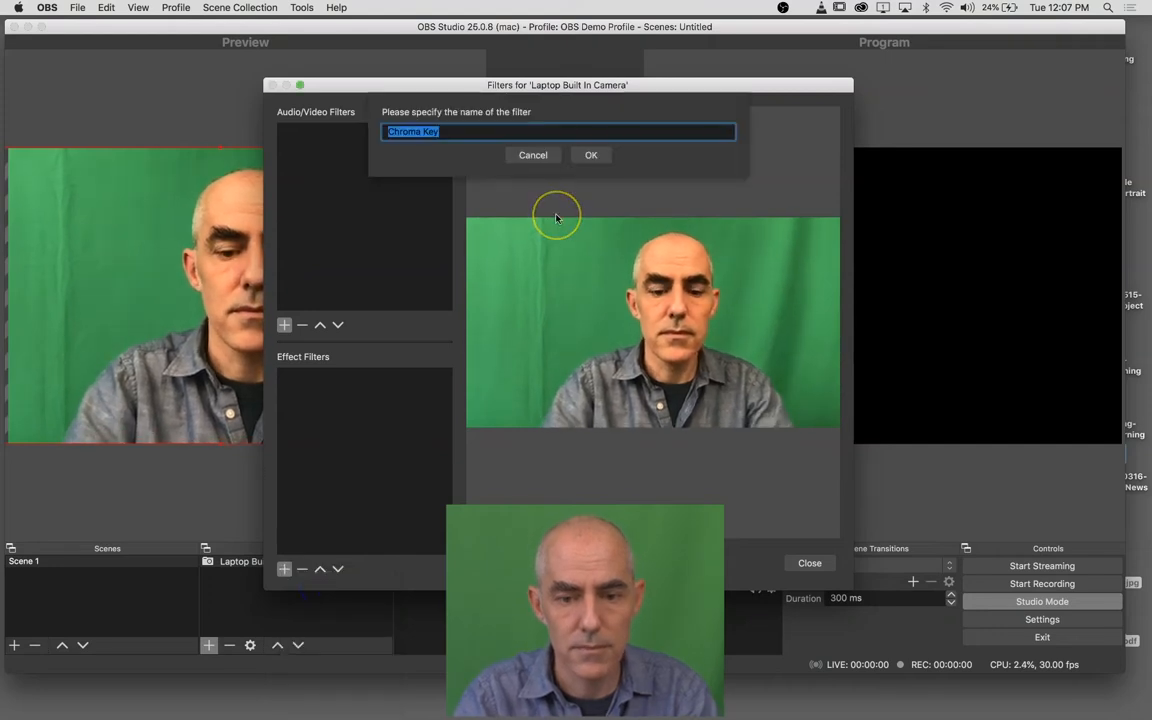
type("GreenS")
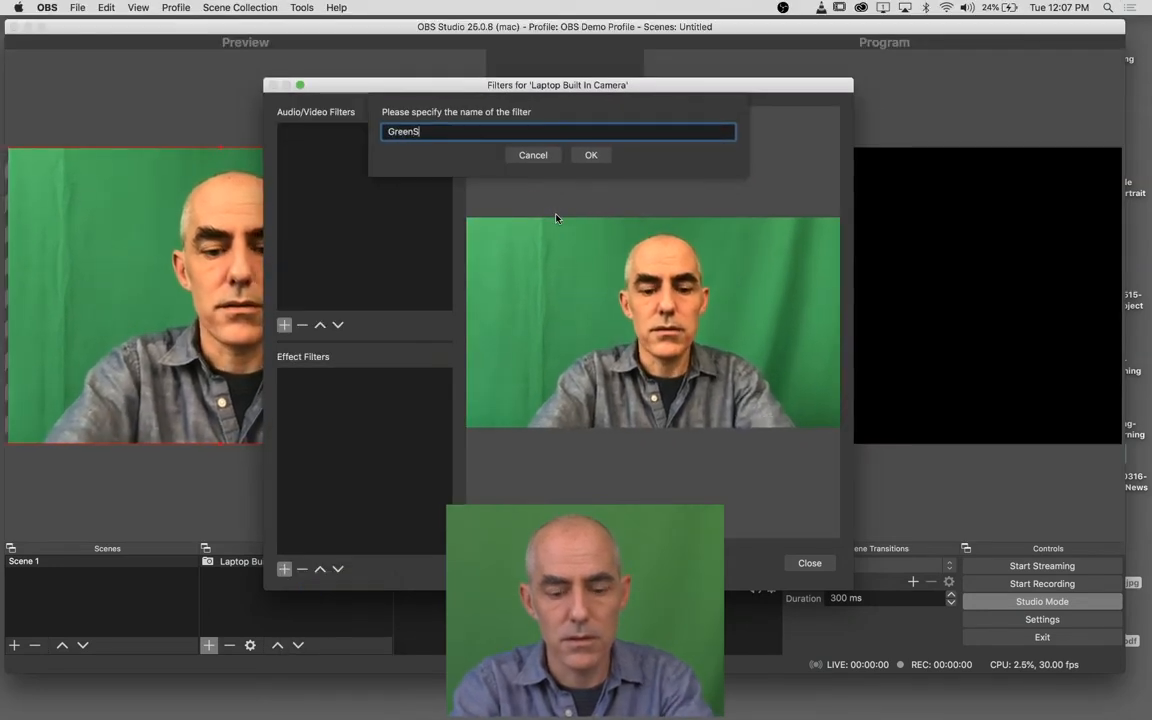
type("creen")
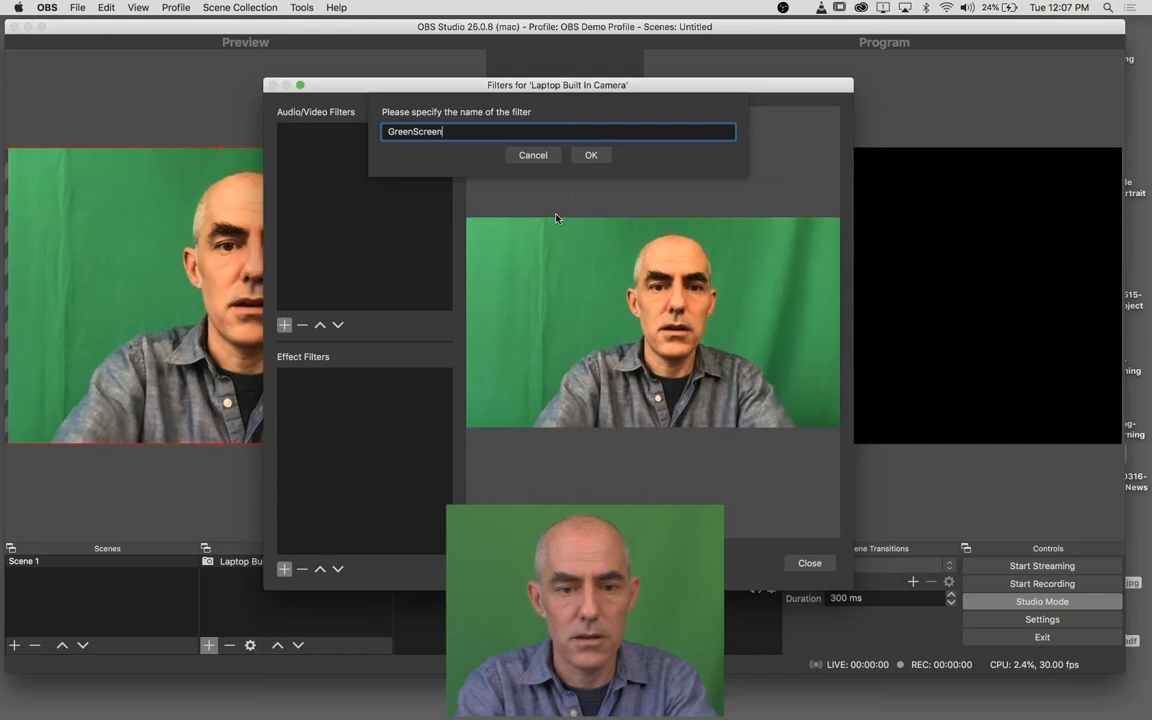
left_click(591, 155)
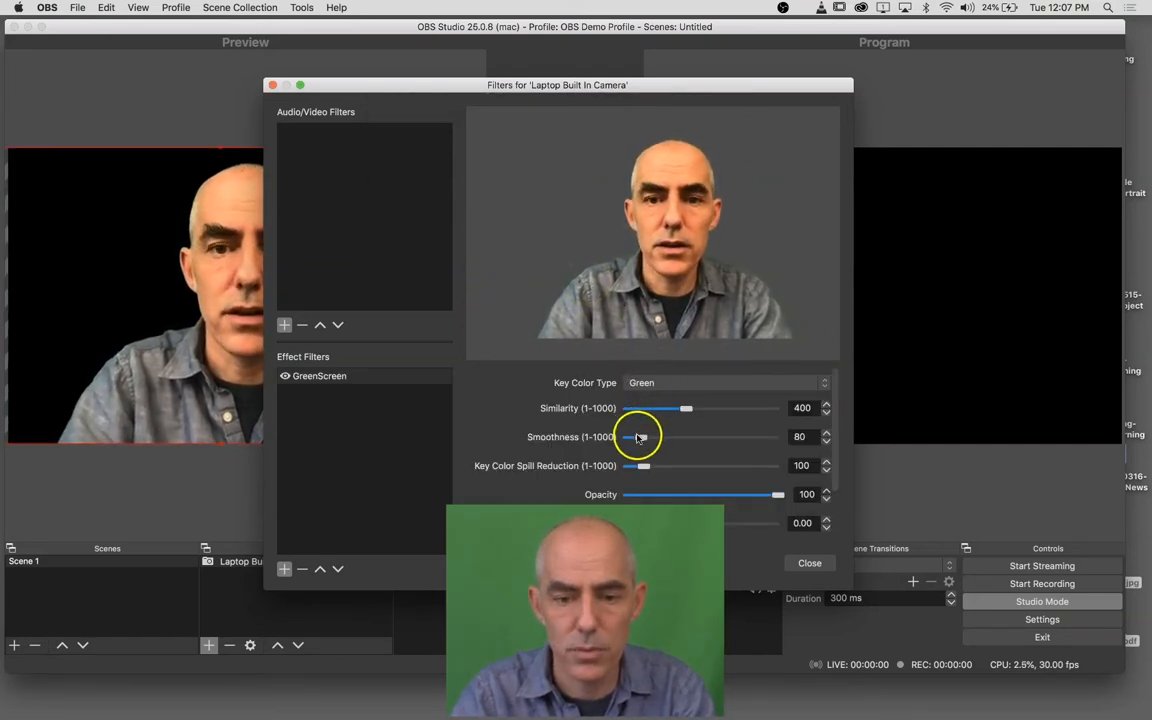
left_click_drag(641, 437, 650, 438)
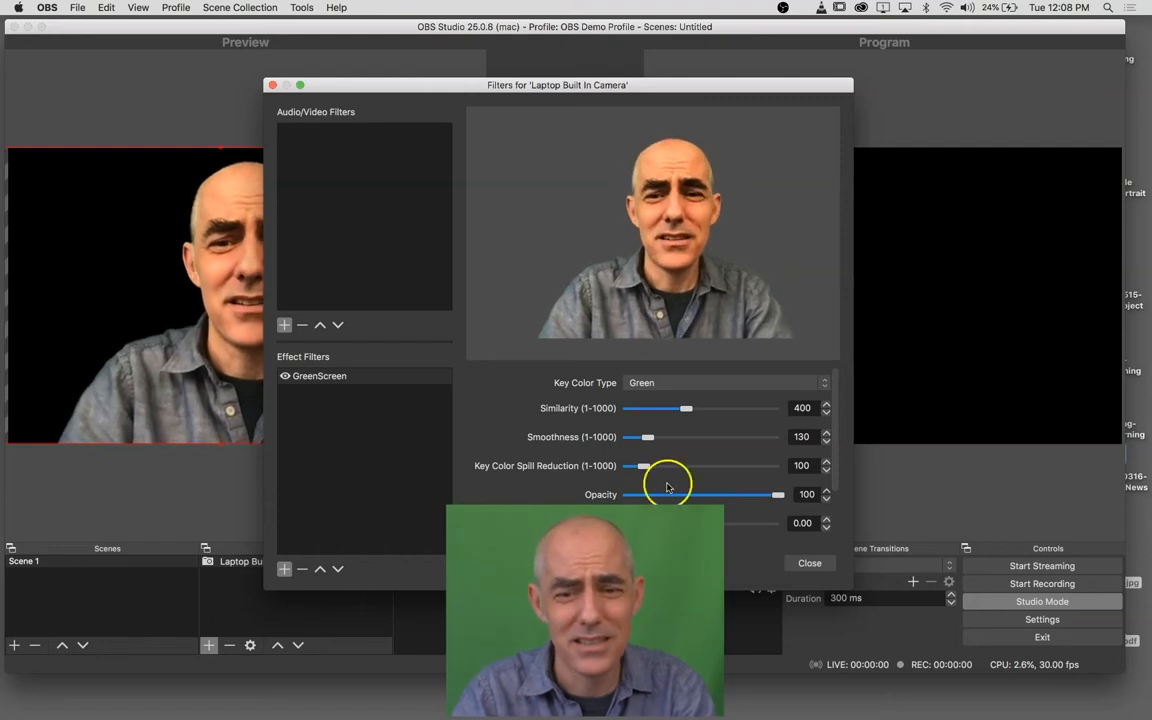
left_click(806, 563)
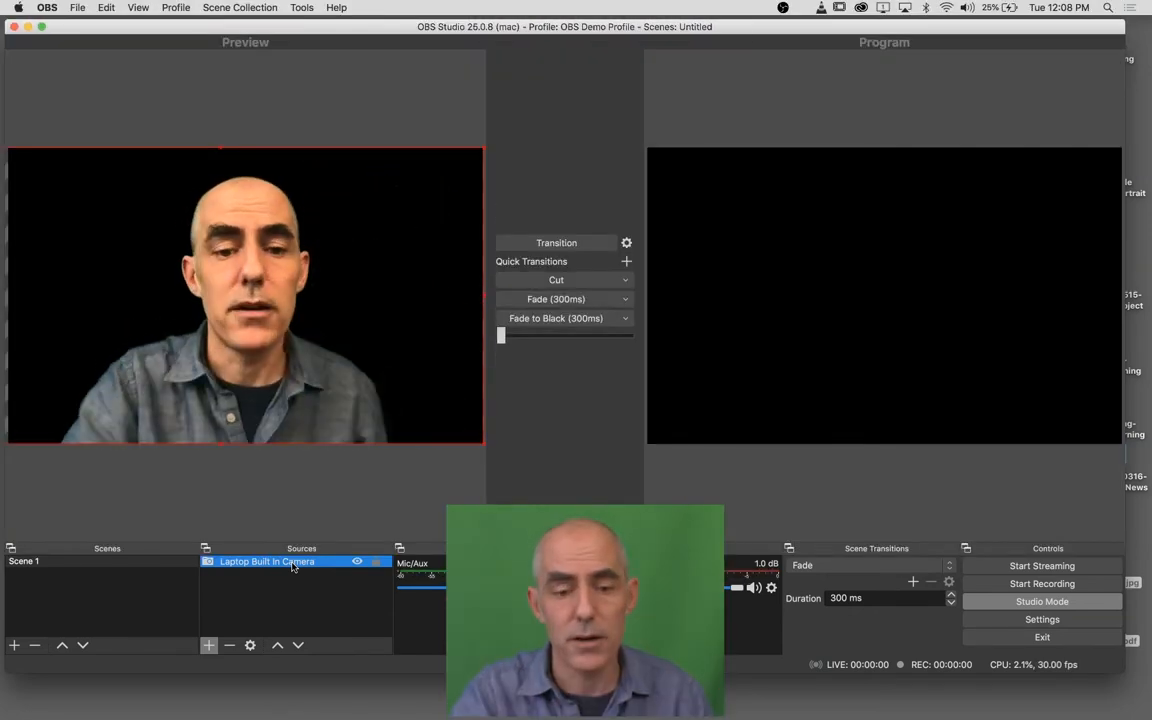
- Add a new image source named Gallery Setting to Scene 1
left_click(208, 646)
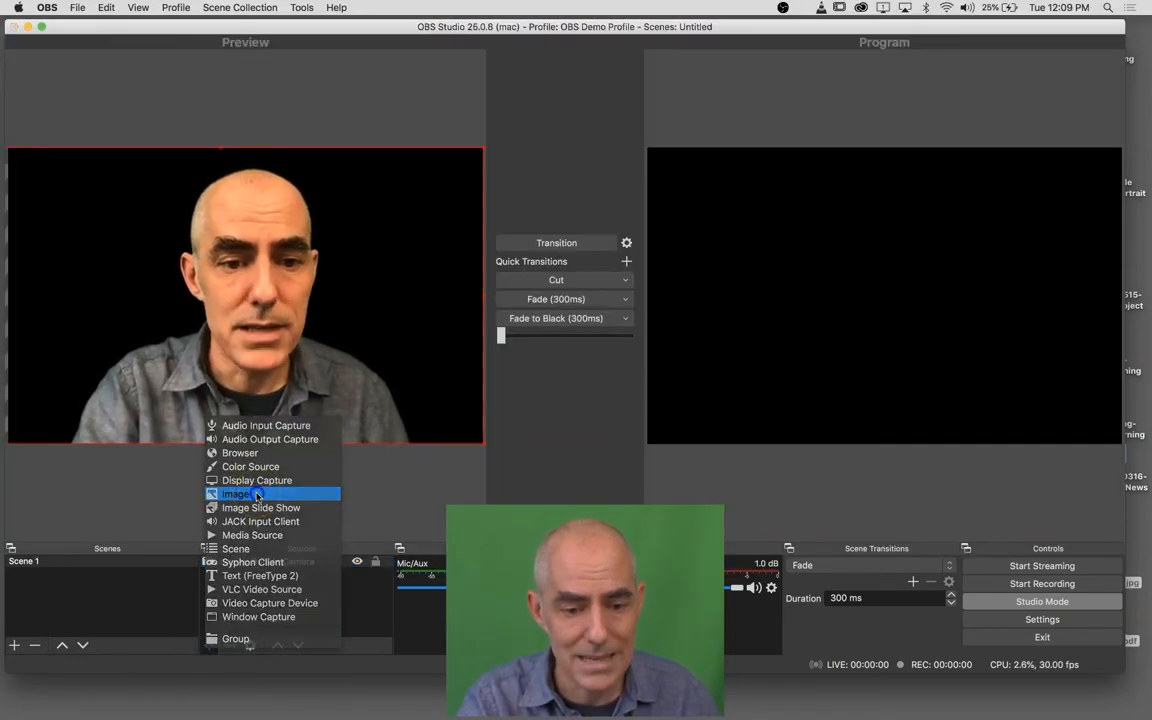
left_click(256, 495)
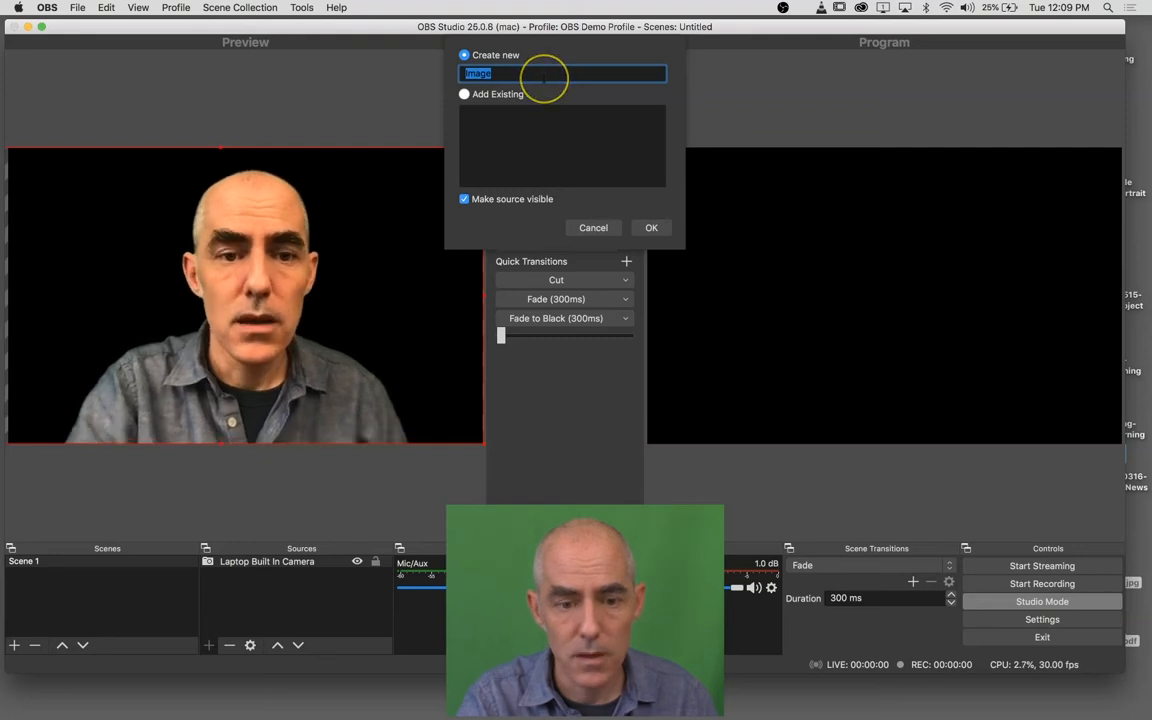
key("Return")
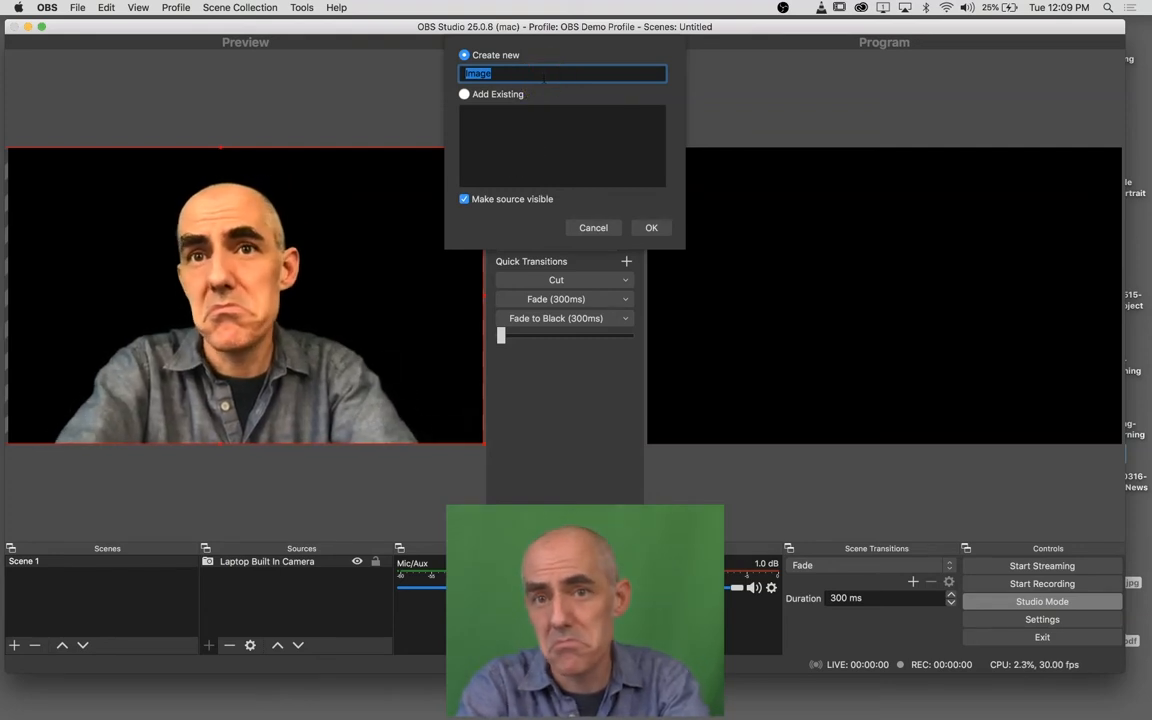
type("Gallery Setting")
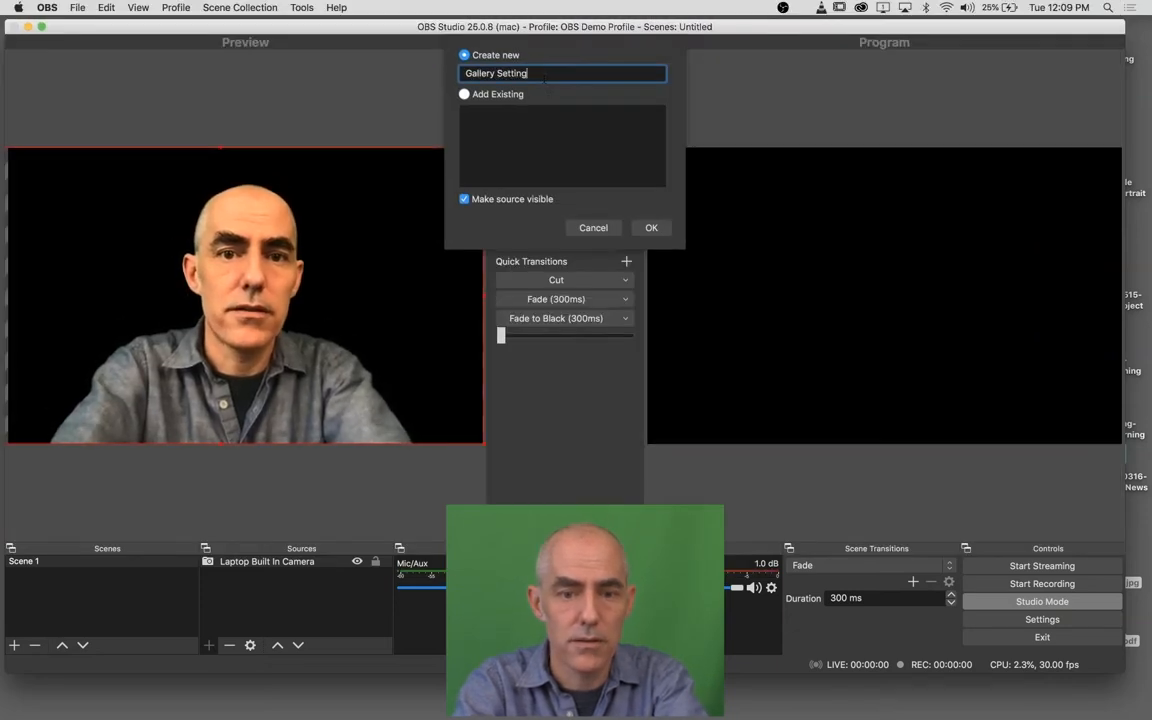
left_click(650, 227)
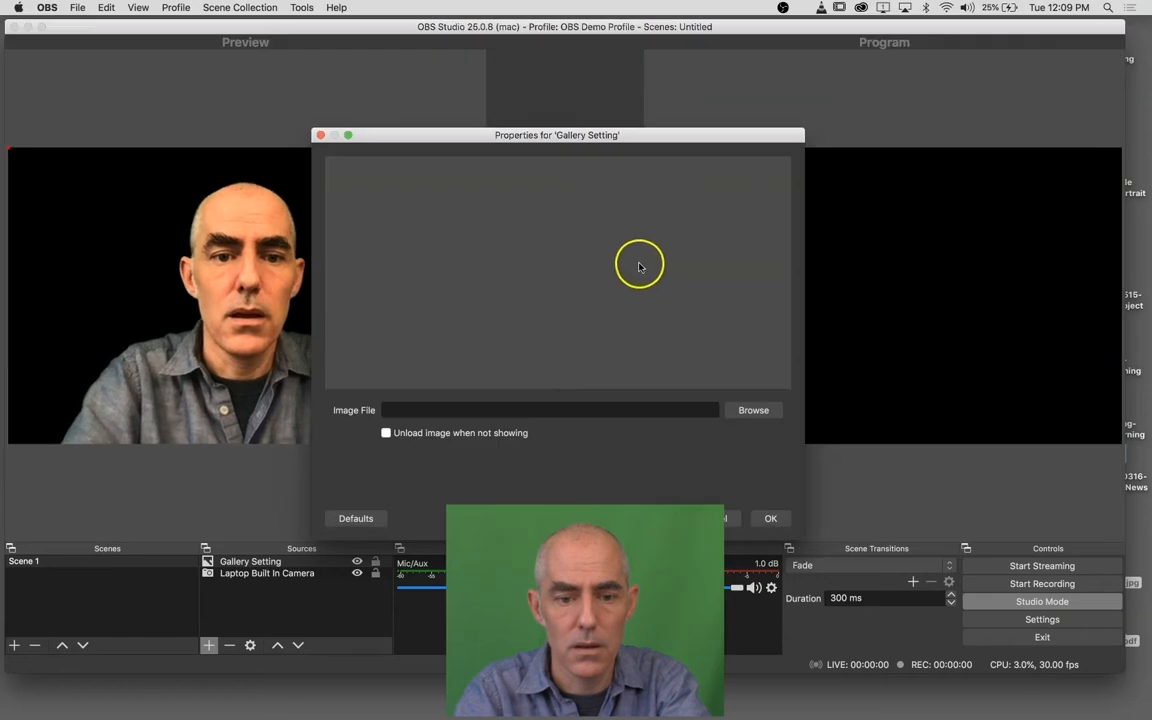
- Load Sample Background.jpg from the Desktop as the image file of the Gallery Setting source
left_click(745, 412)
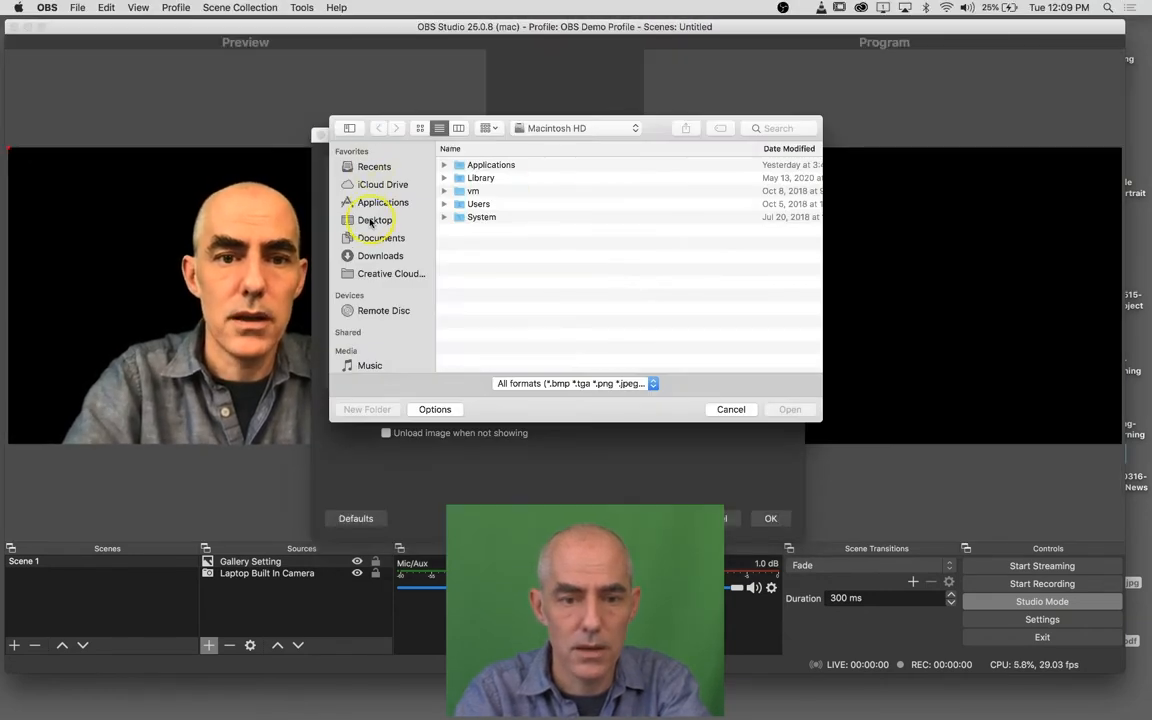
left_click(372, 221)
left_click(505, 178)
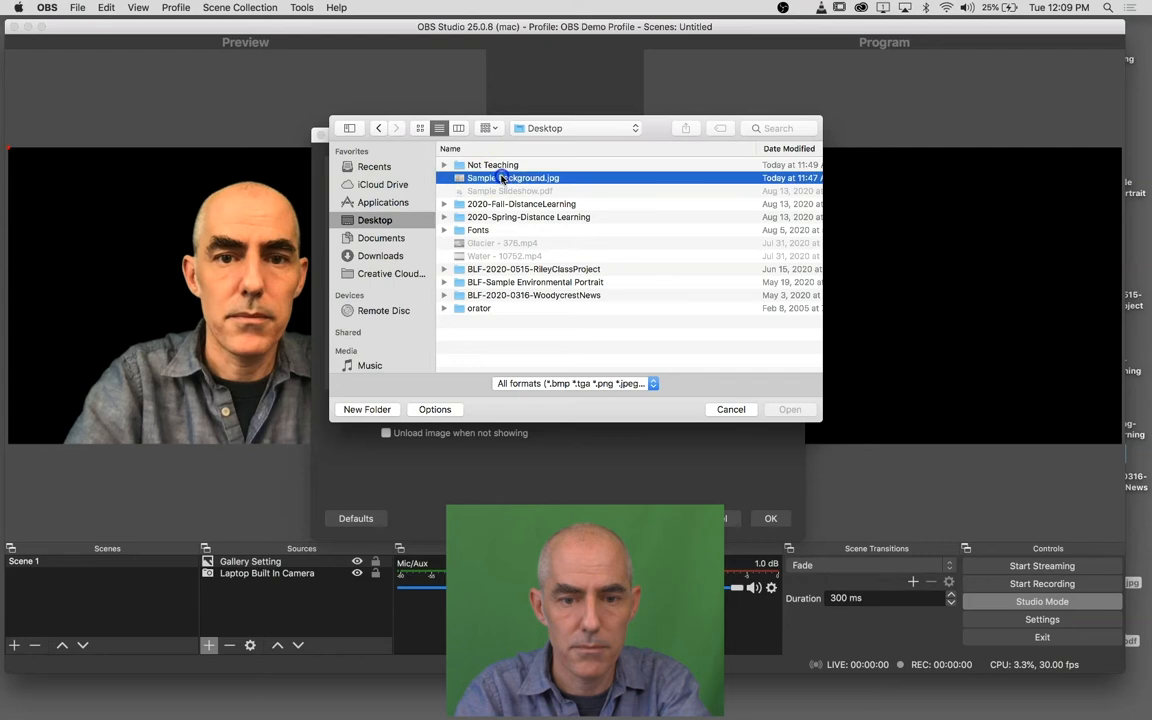
left_click(783, 411)
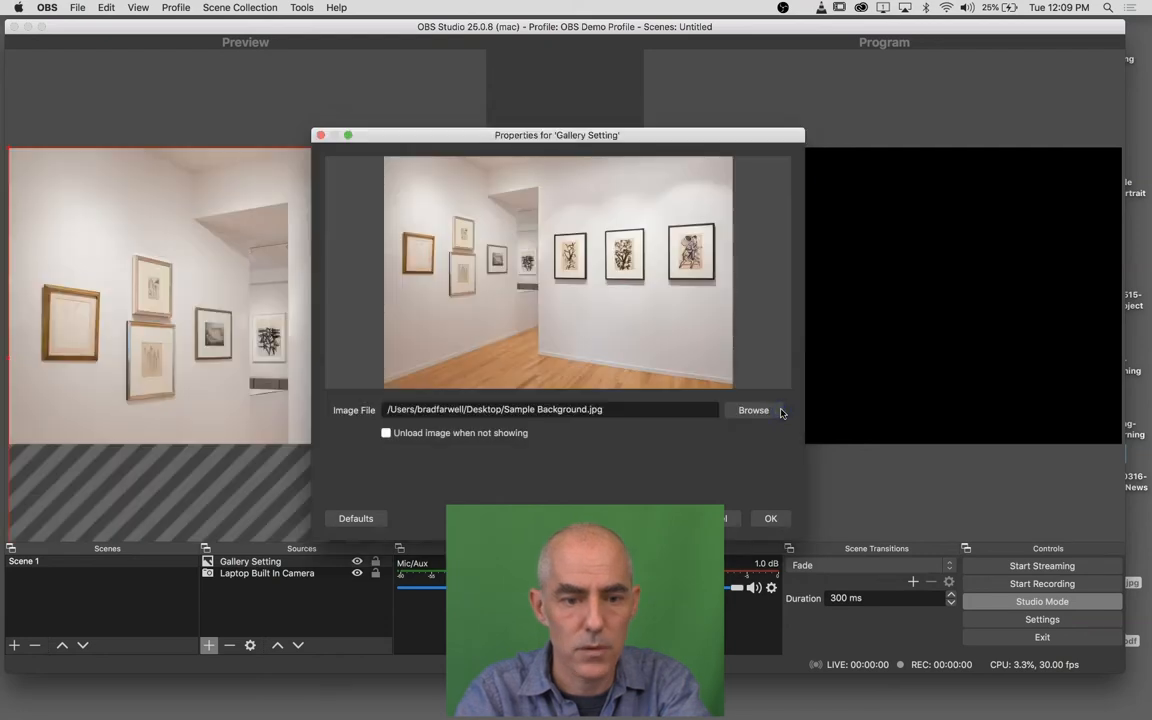
left_click(759, 519)
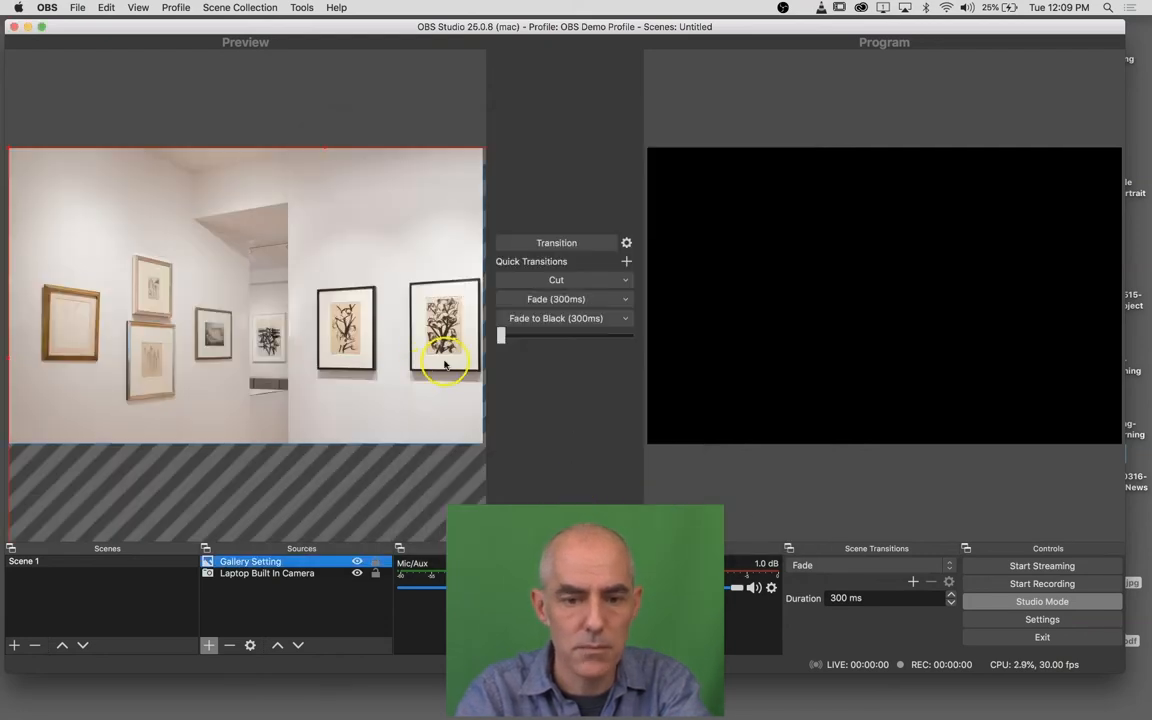
- Try to resize and reposition the gallery image directly in the preview to fit the canvas
left_click(389, 409)
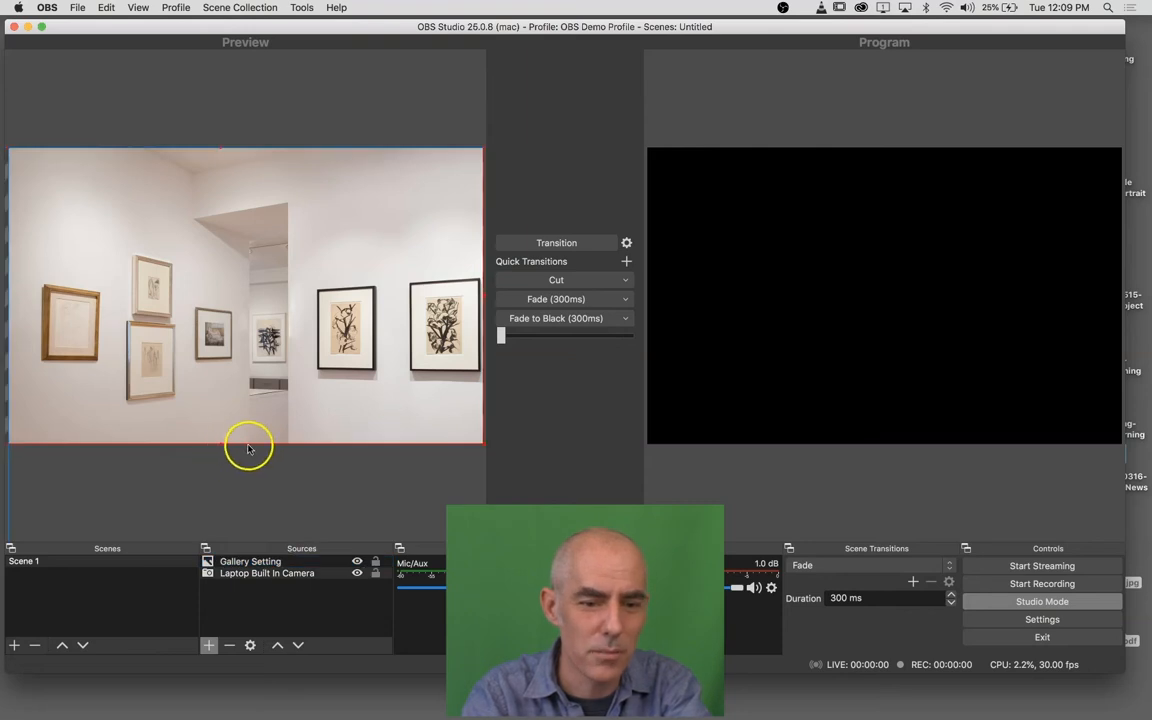
mouse_move(245, 428)
left_mouse_down()
mouse_move(291, 465)
mouse_move(309, 442)
mouse_move(295, 429)
mouse_move(278, 465)
mouse_move(280, 454)
left_mouse_up()
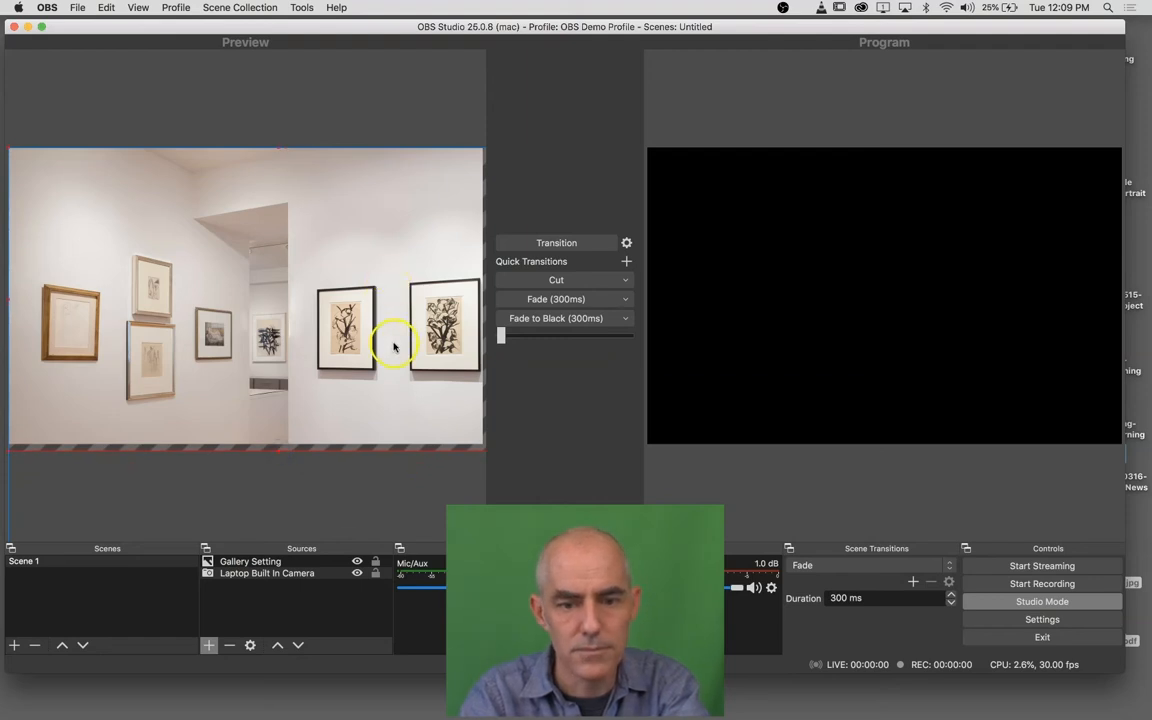
mouse_move(397, 383)
left_mouse_down()
mouse_move(362, 357)
mouse_move(296, 347)
mouse_move(270, 324)
left_mouse_up()
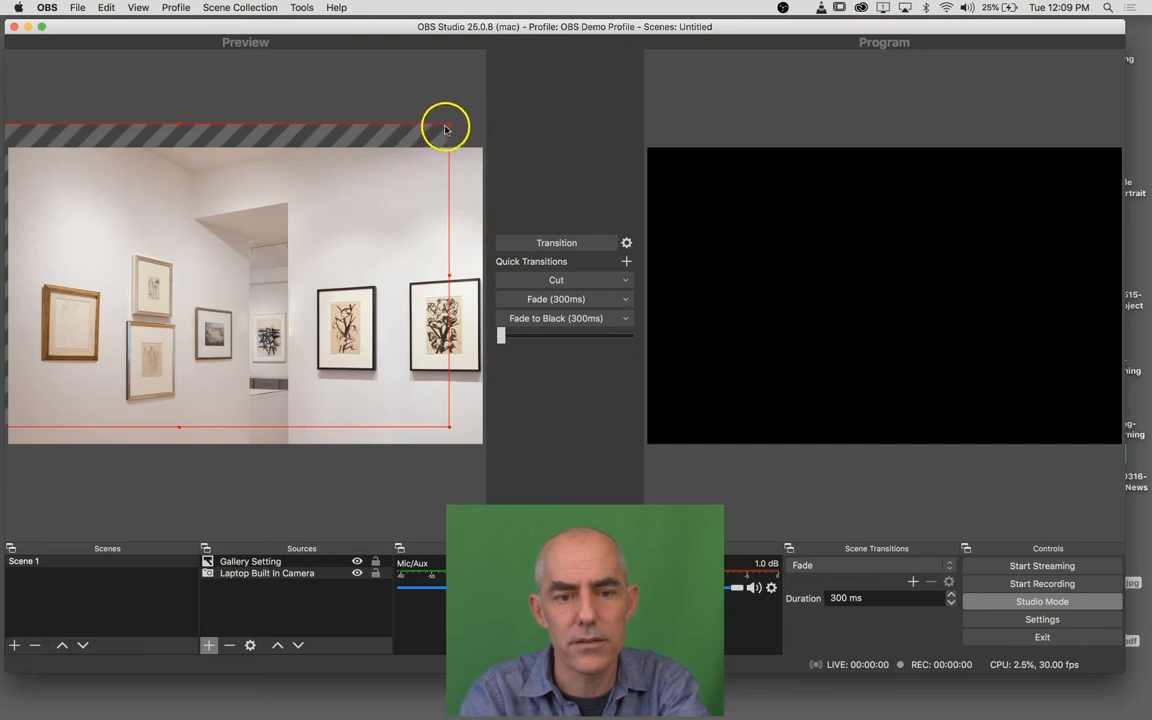
left_click_drag(449, 127, 477, 183)
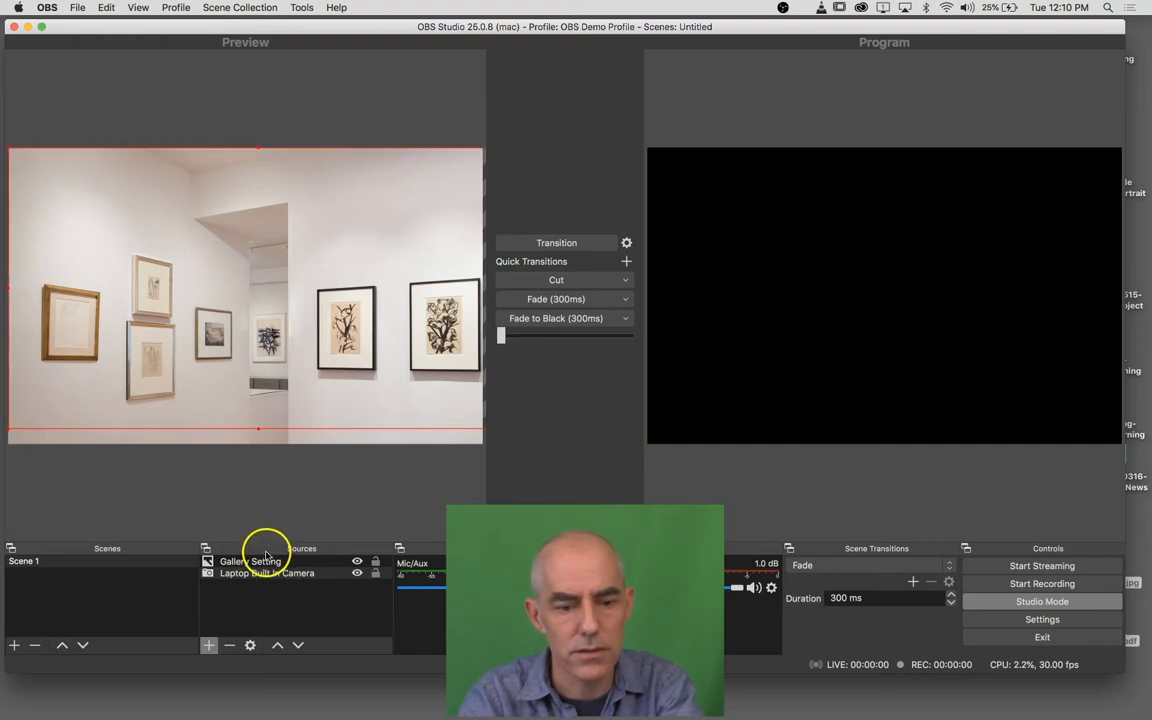
left_click_drag(258, 430, 258, 442)
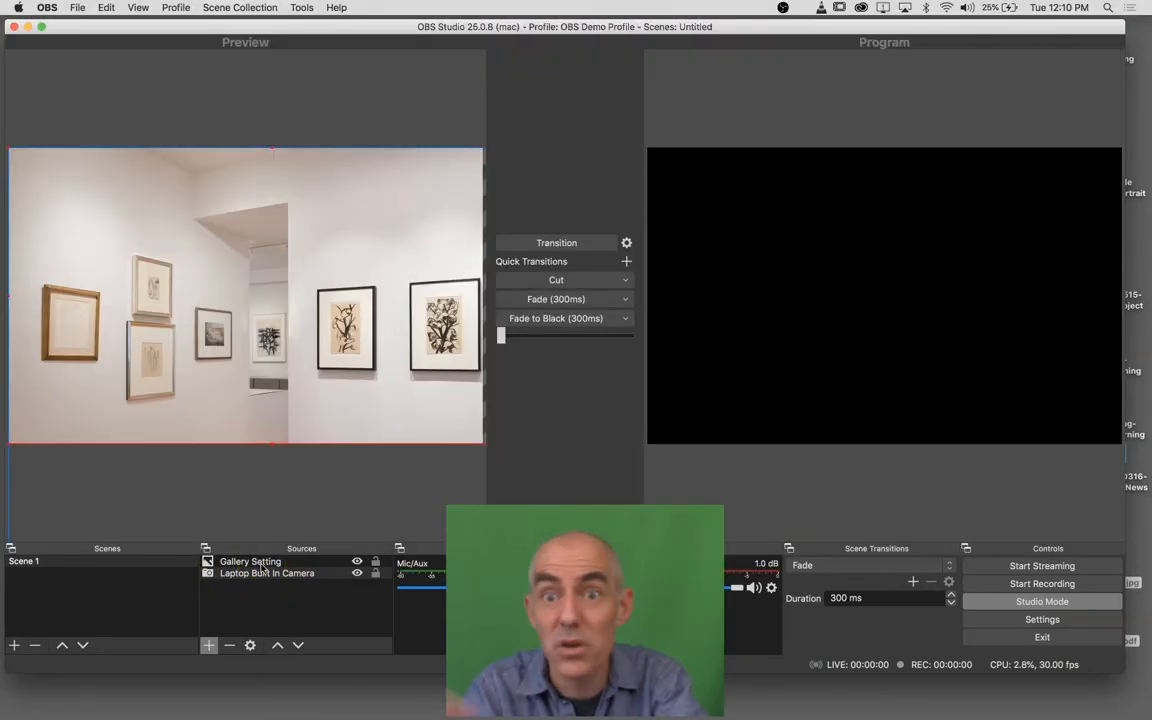
- Place the Gallery Setting source beneath the Laptop Built In Camera source and scale the gallery image down to about the canvas width
left_click(265, 563)
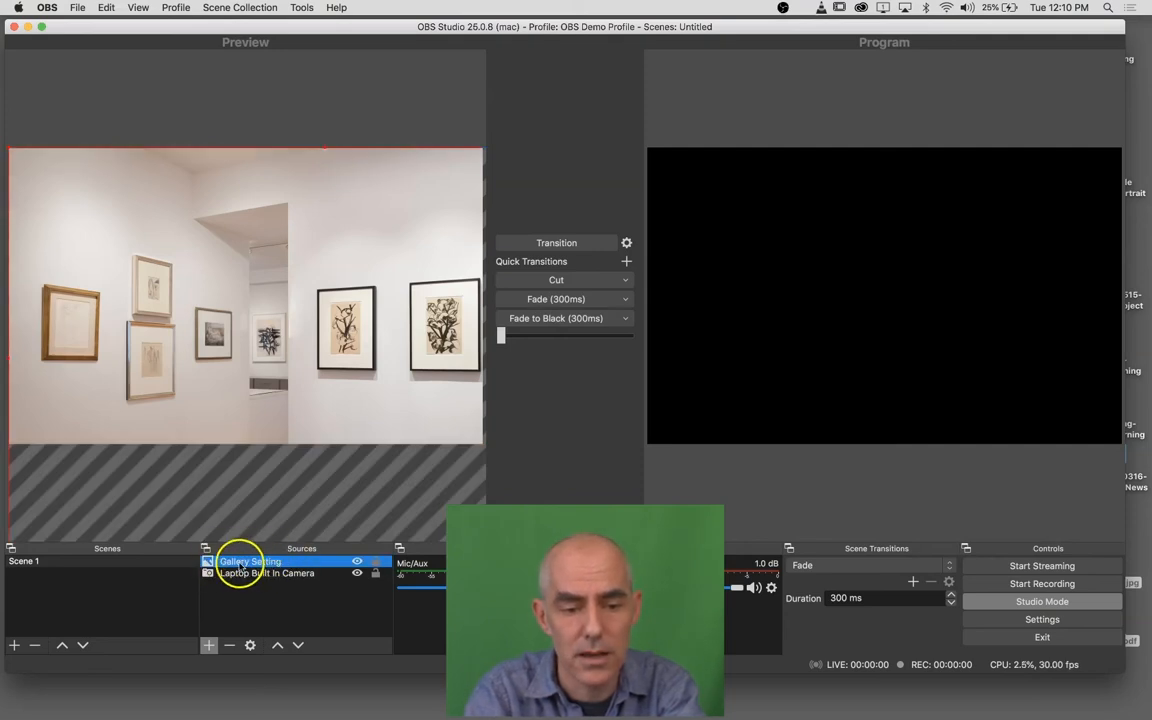
left_click_drag(268, 566, 257, 582)
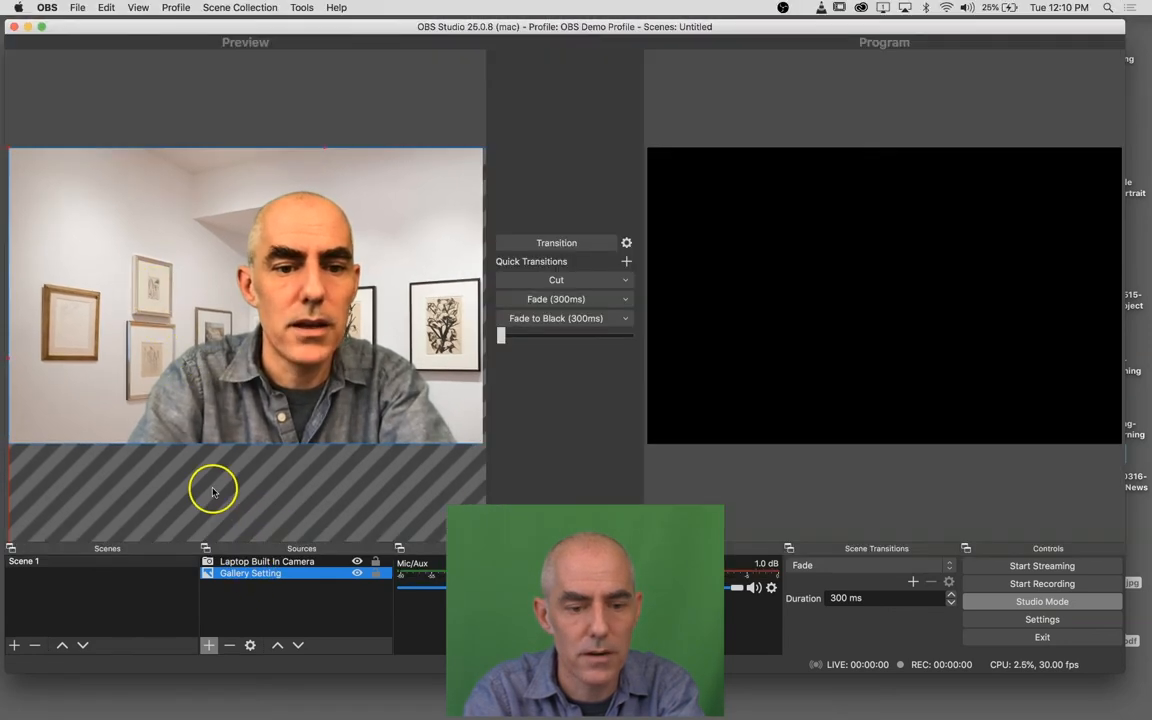
left_click(152, 267)
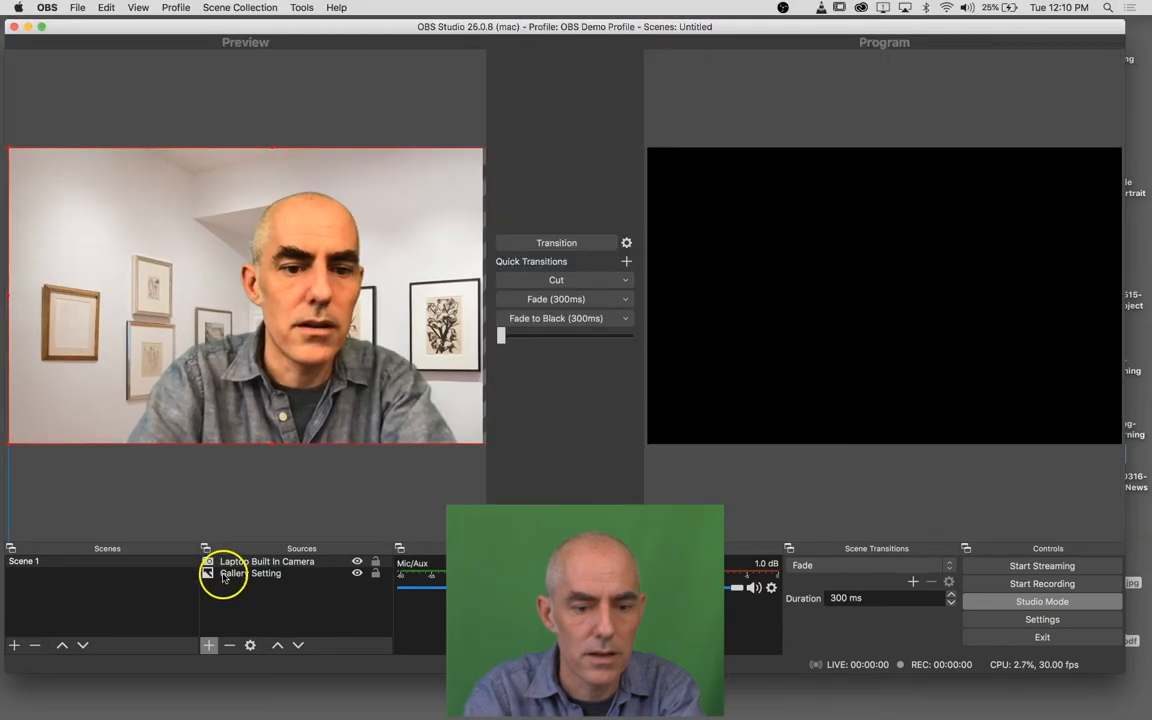
left_click(223, 575)
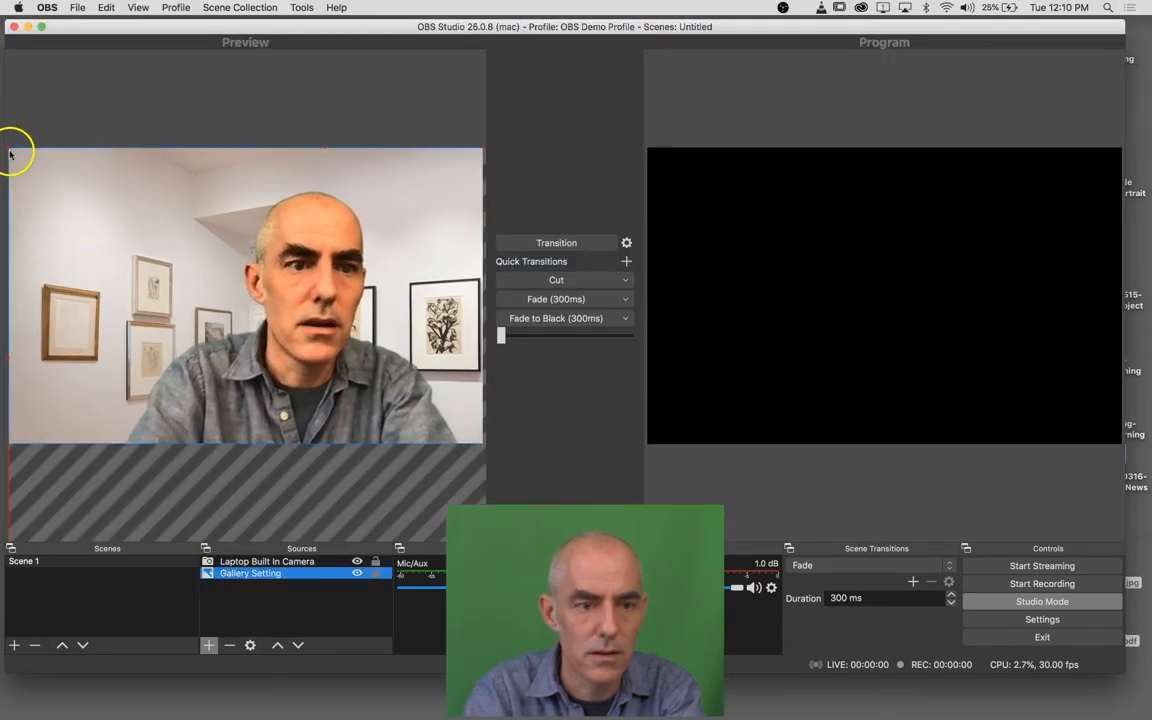
left_click_drag(8, 152, 38, 182)
mouse_move(256, 486)
left_mouse_down()
mouse_move(249, 458)
mouse_move(268, 468)
left_mouse_up()
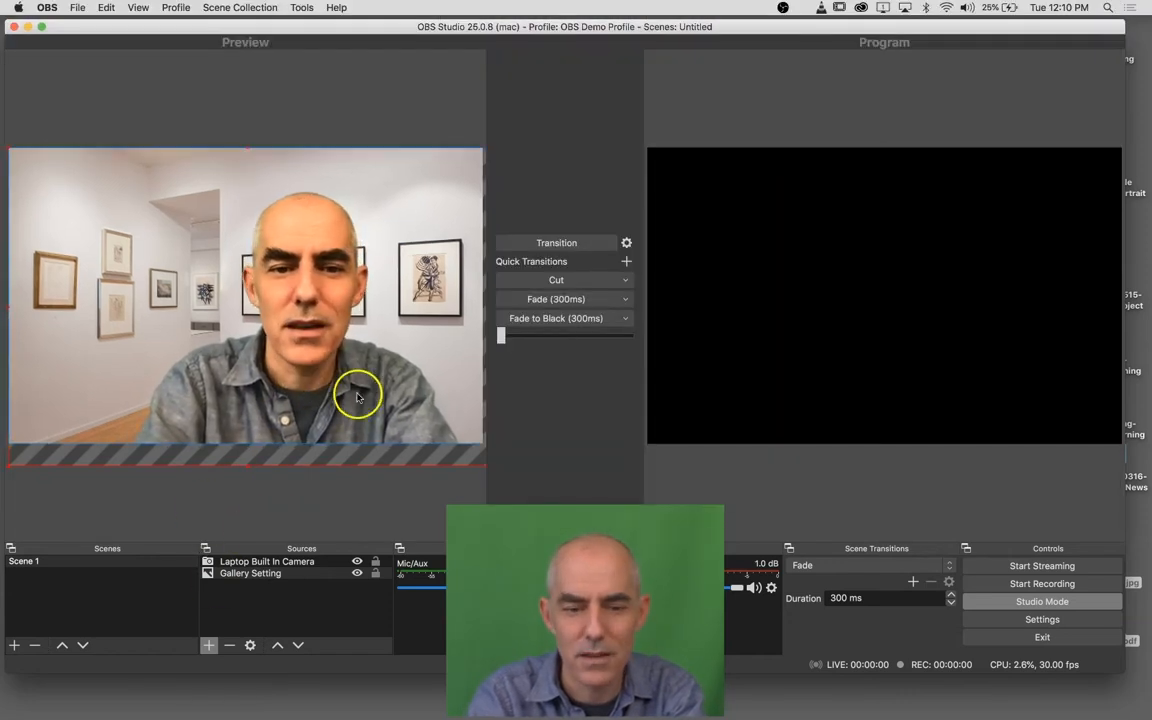
left_click(313, 432)
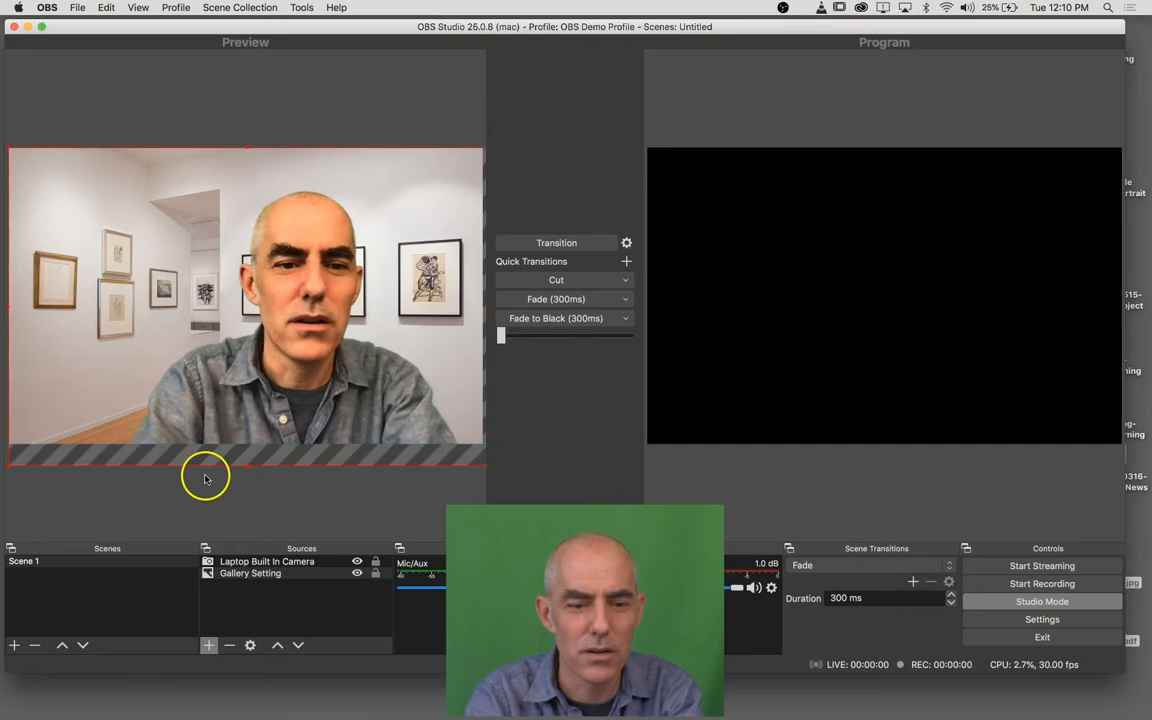
- Review the GreenScreen chroma key settings in the Laptop Built In Camera source's filters, then close them
left_click(234, 562)
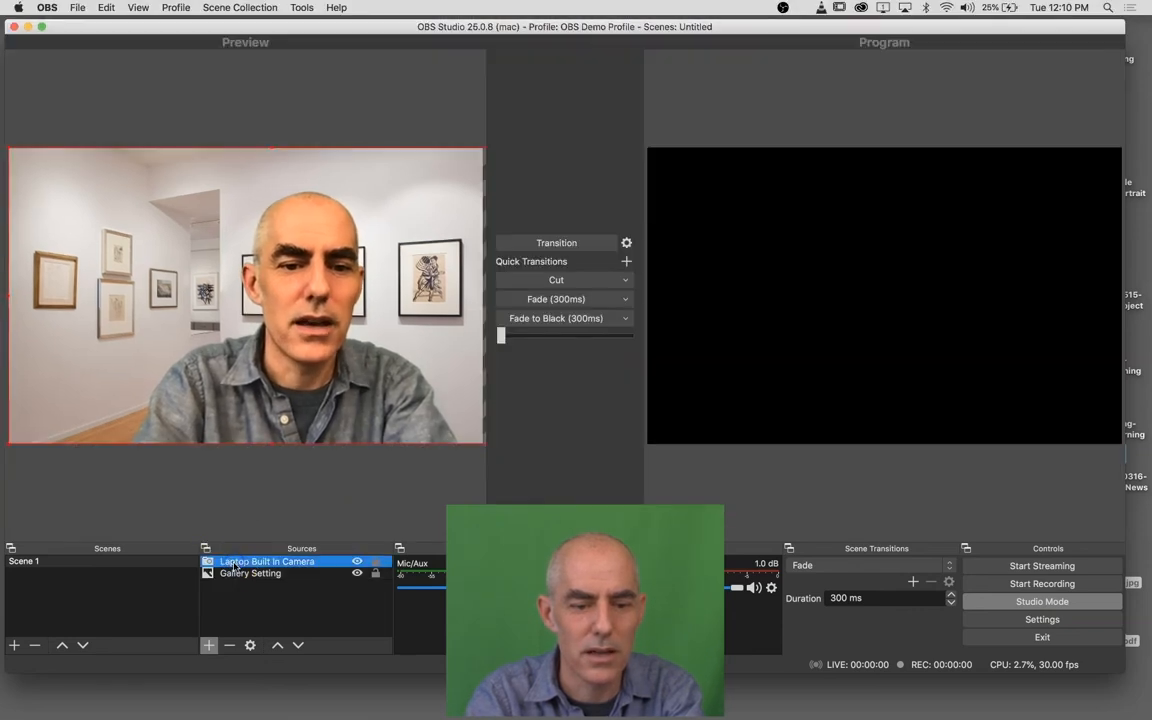
right_click(234, 563)
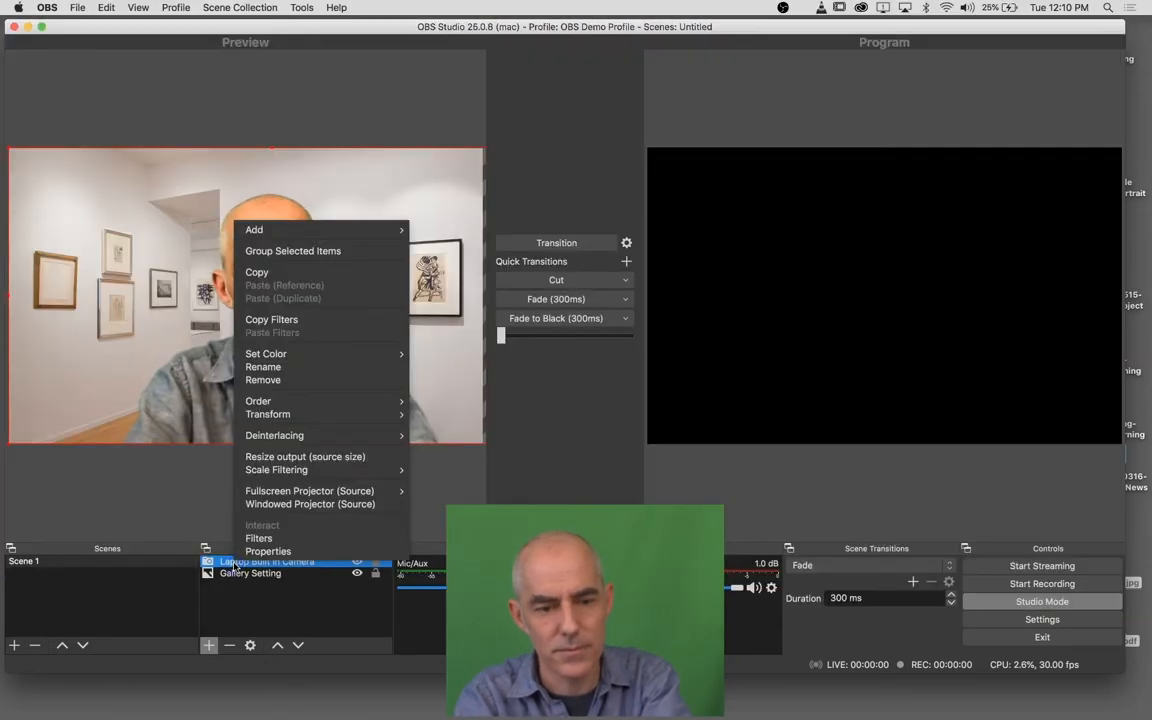
left_click(257, 532)
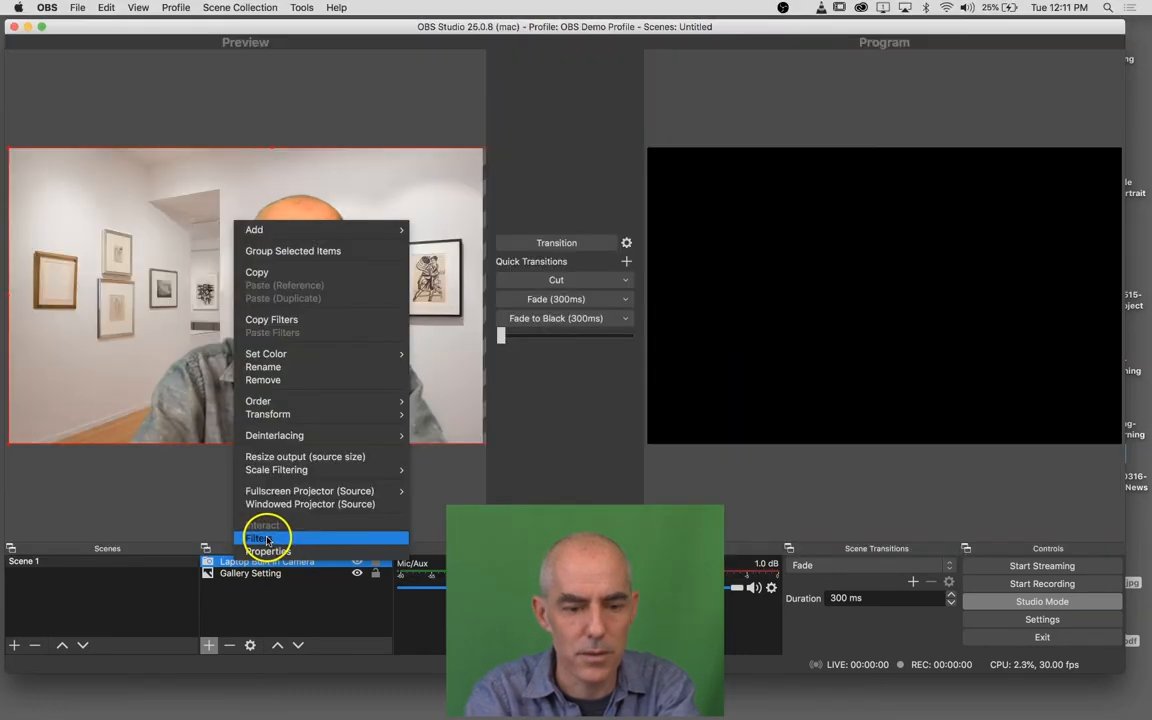
left_click(264, 538)
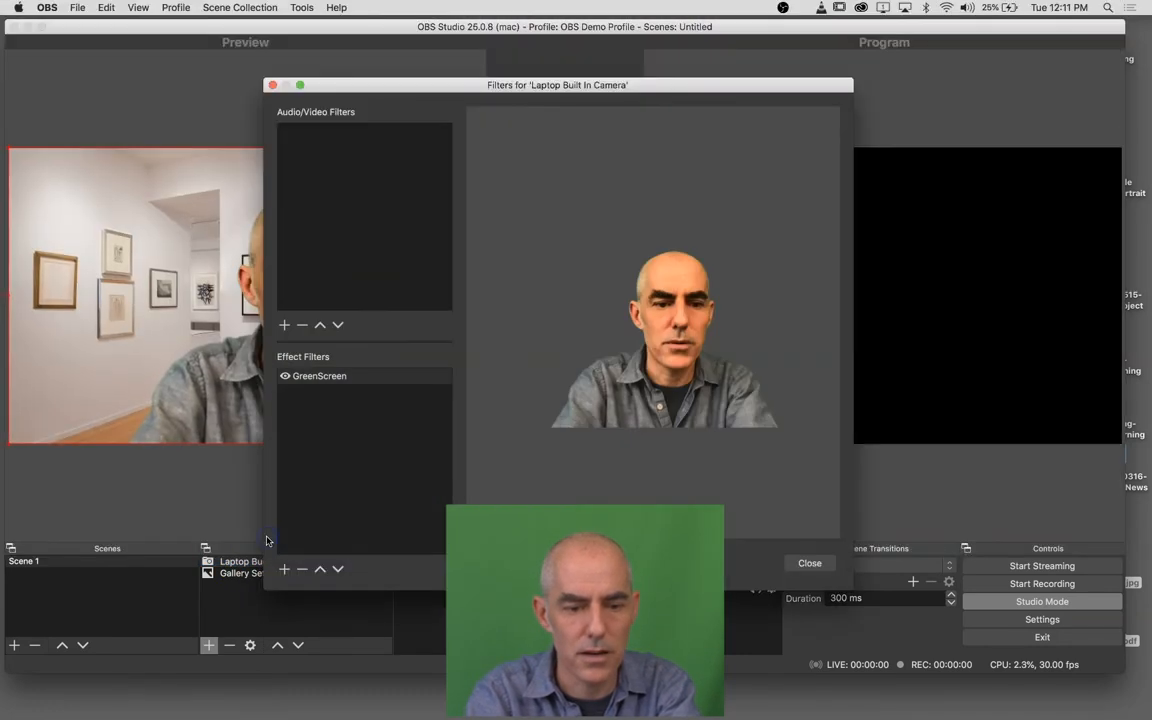
left_click(357, 377)
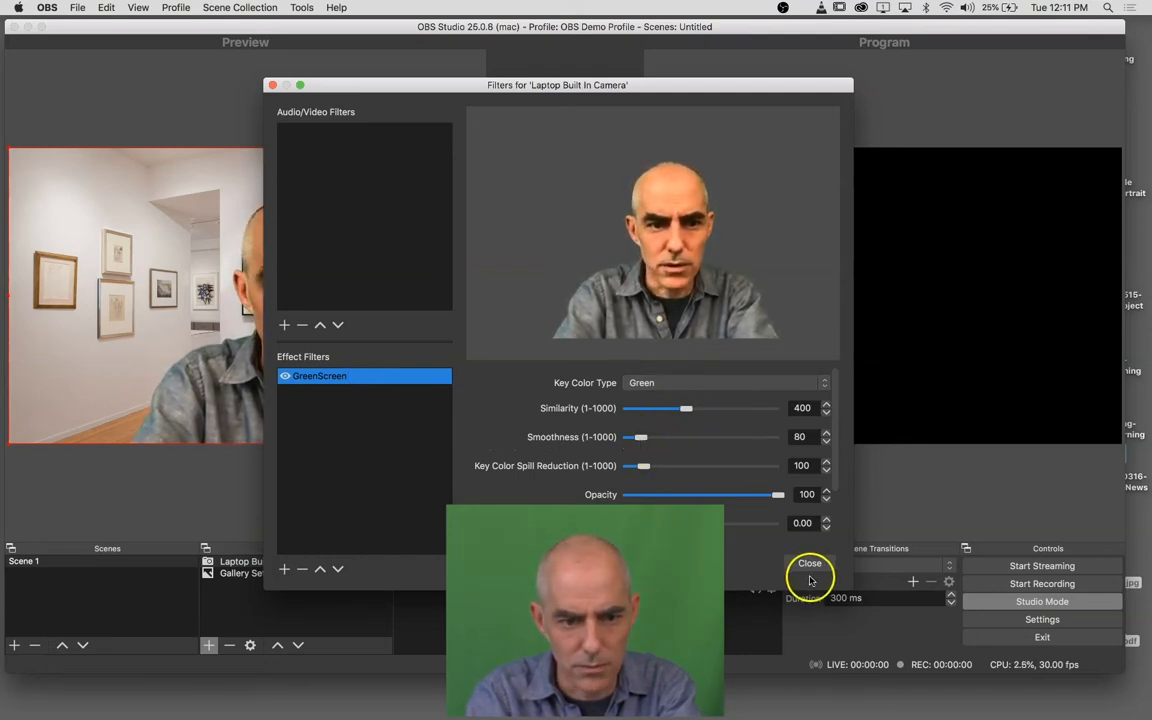
left_click(812, 562)
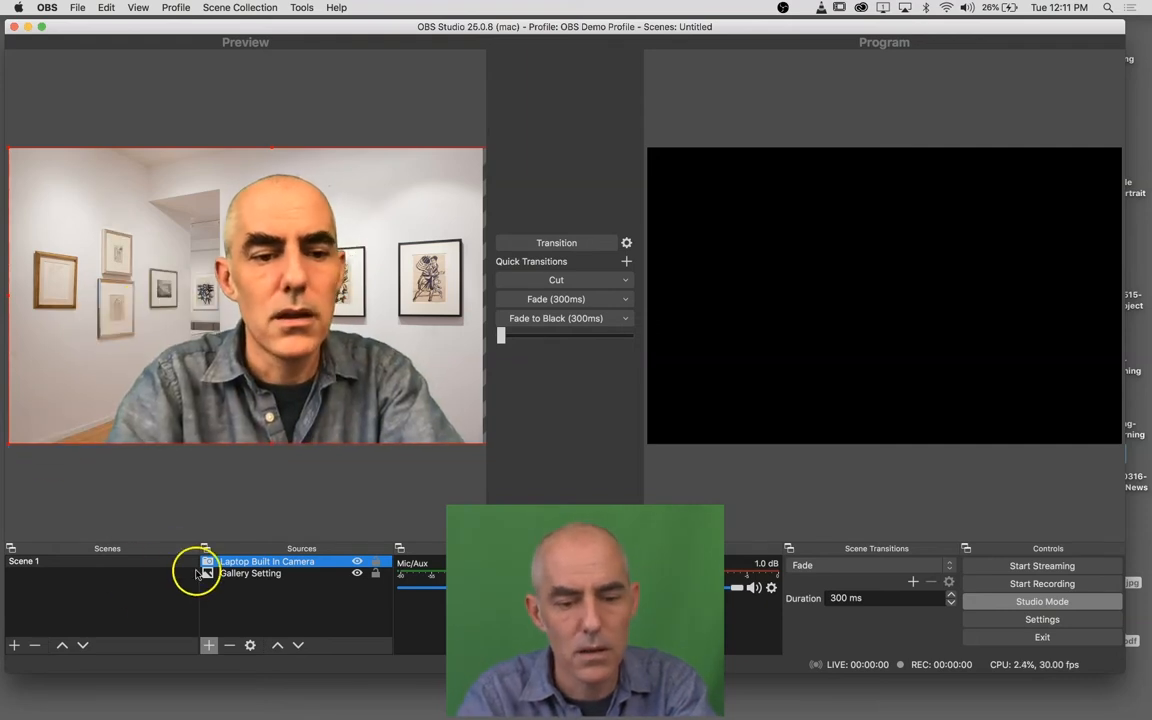
- Rename Scene 1 to Me In Gallery
right_click(105, 561)
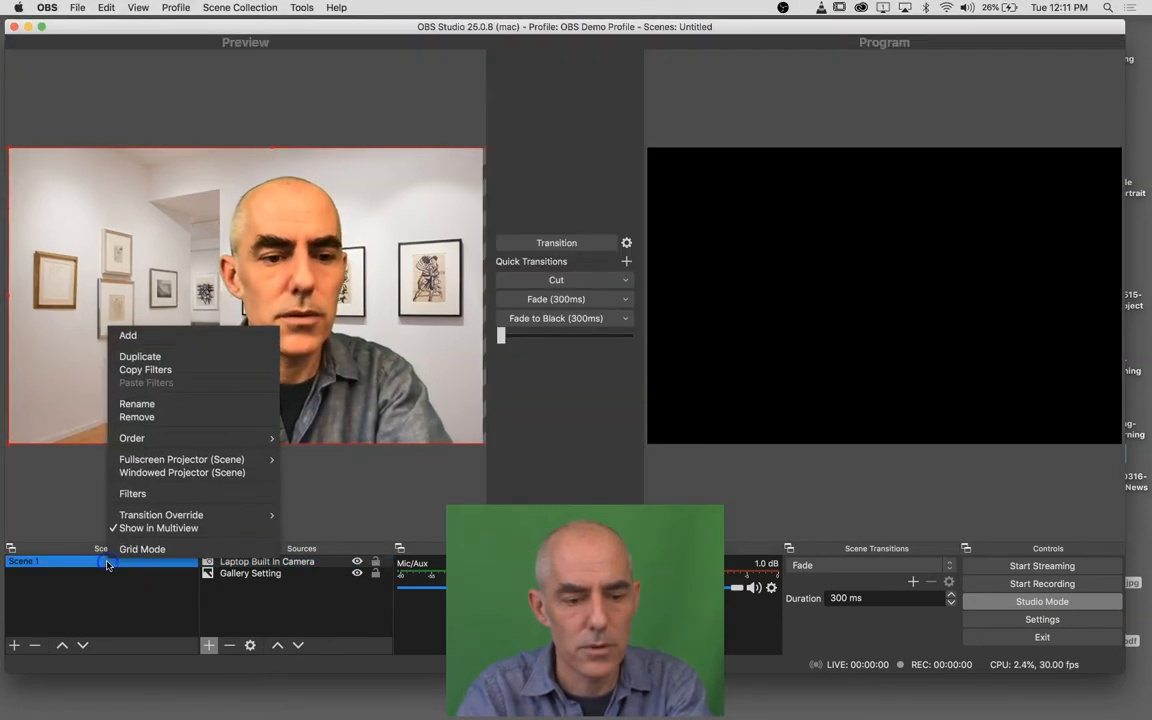
left_click(138, 404)
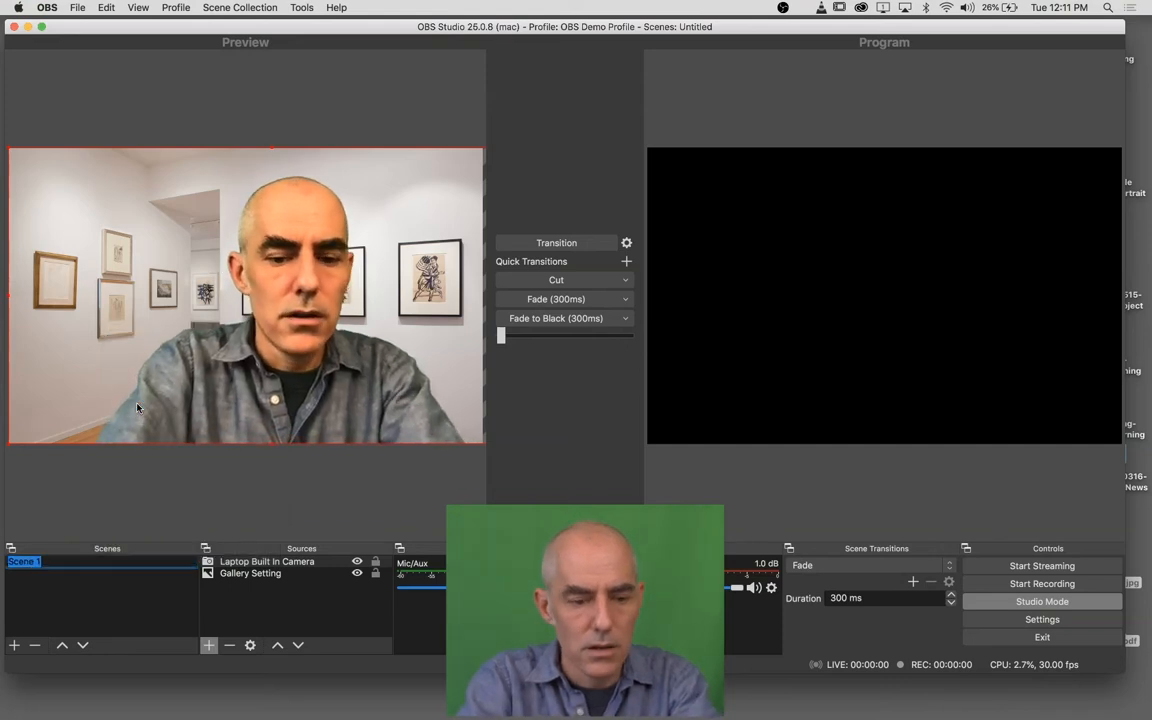
type("C")
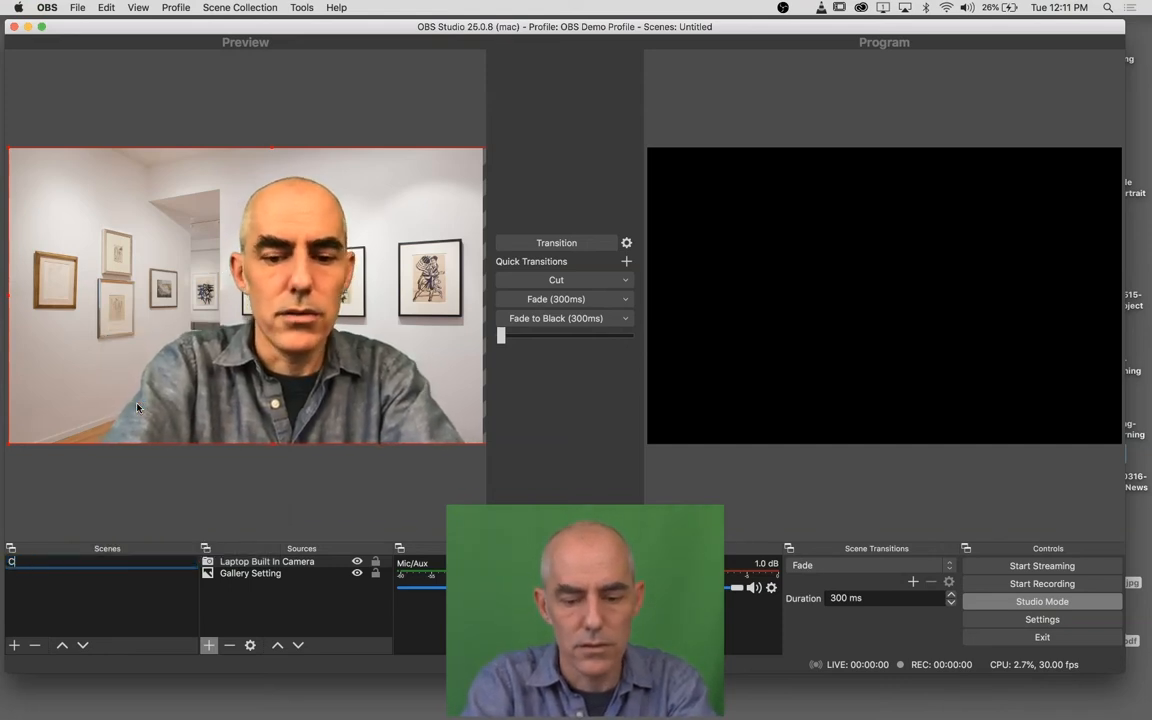
type("los")
key("BackSpace")
key("BackSpace")
key("BackSpace")
key("BackSpace")
type("Me I")
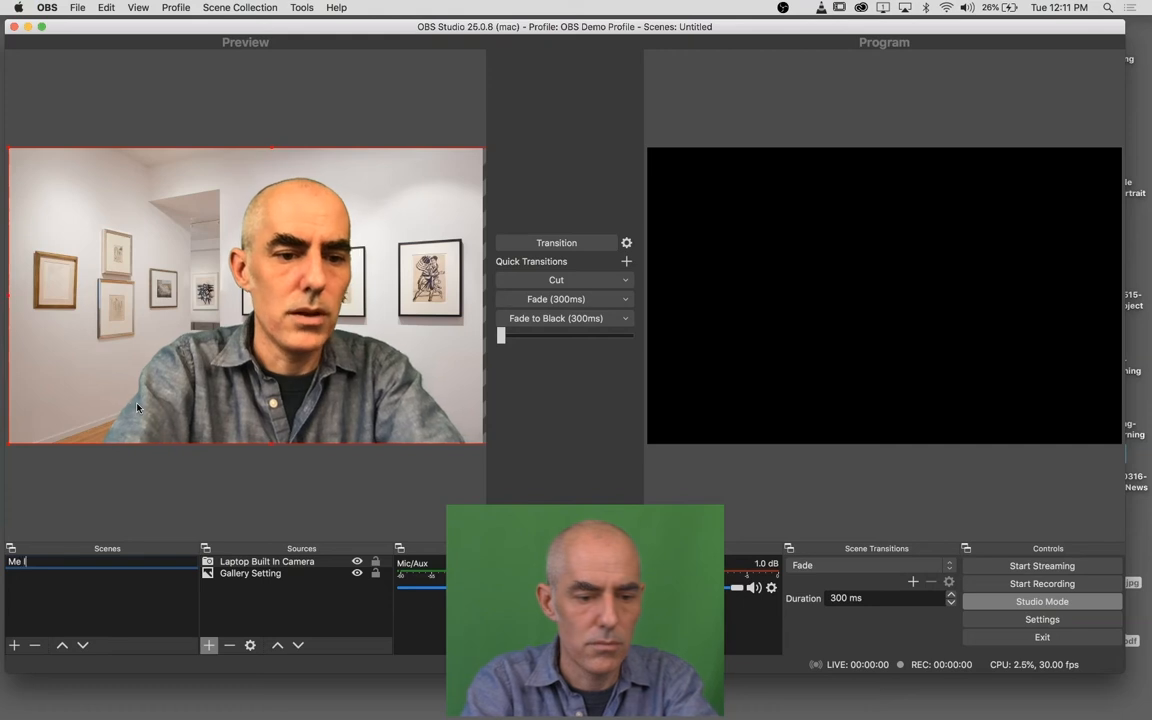
type("n Gallery")
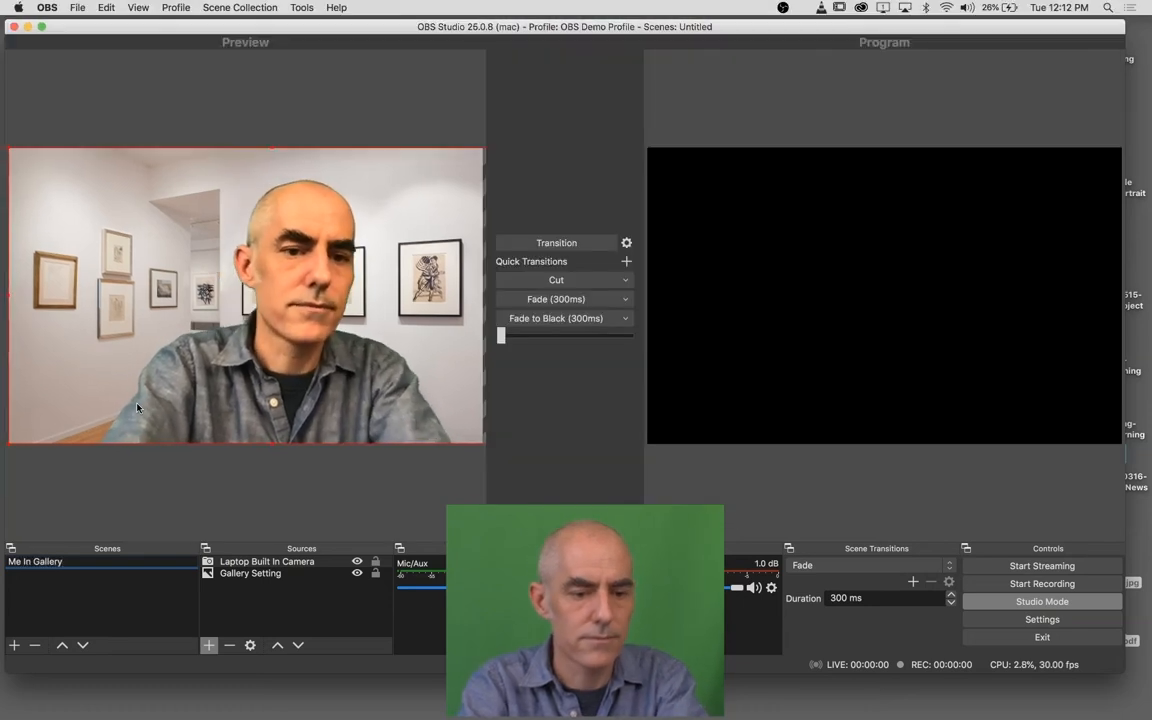
key("super+z")
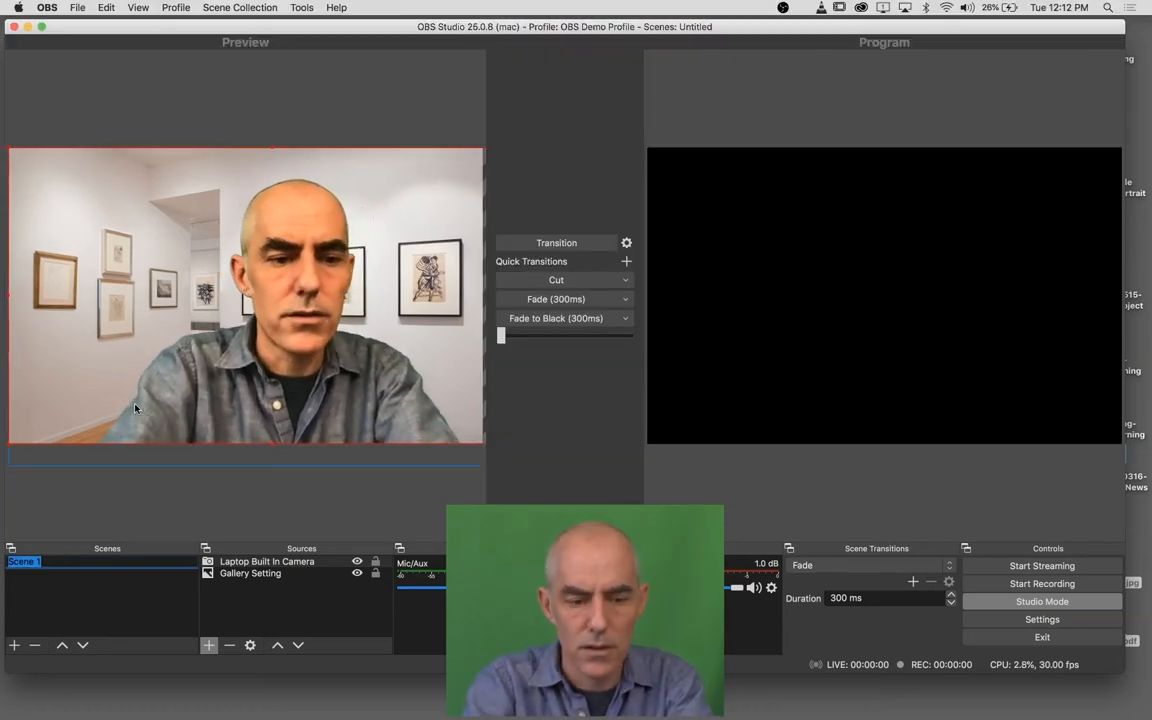
type("Me In ")
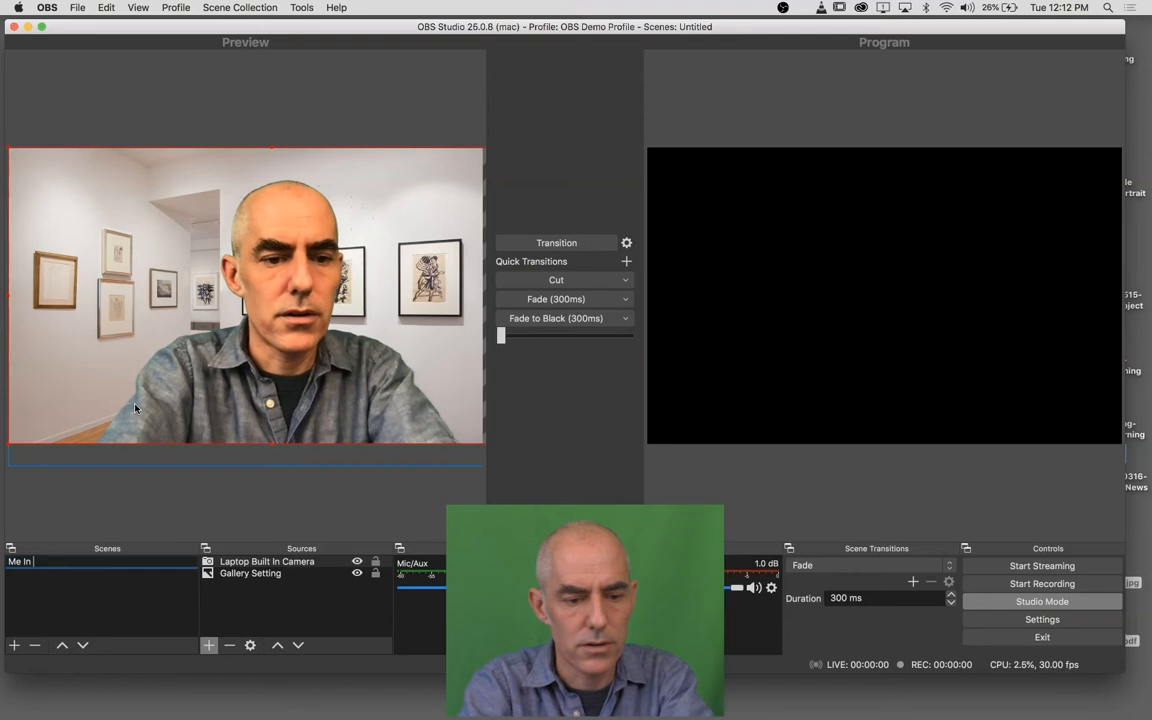
type("G")
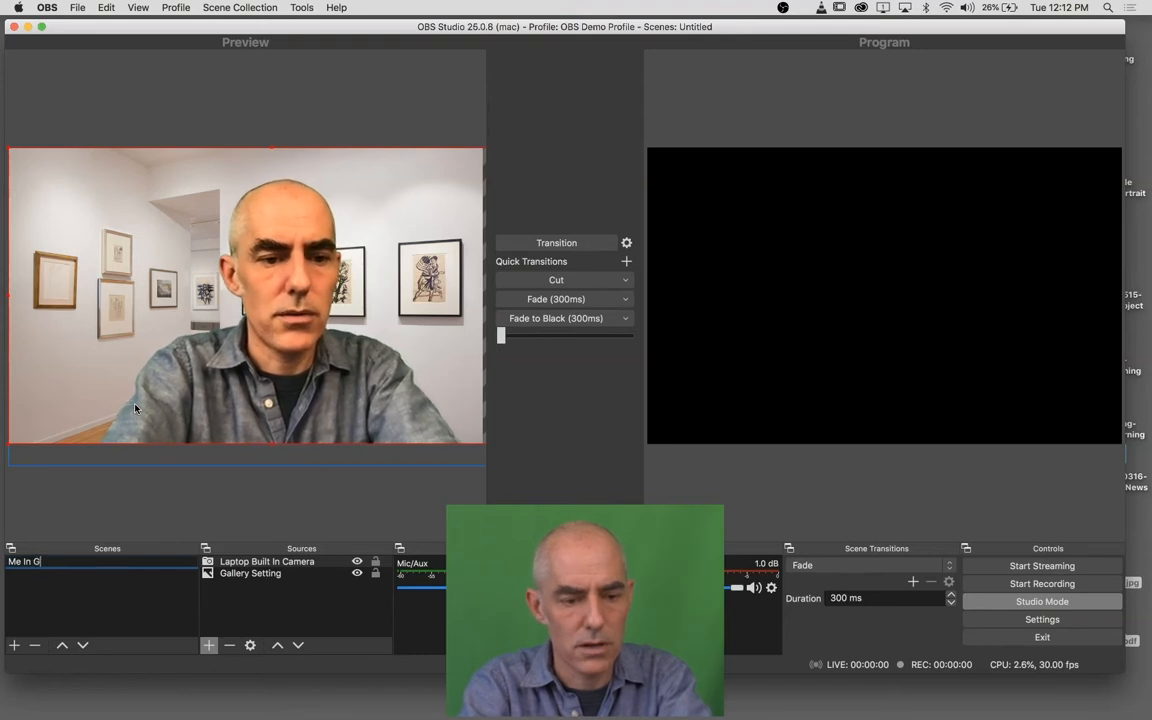
type("allery")
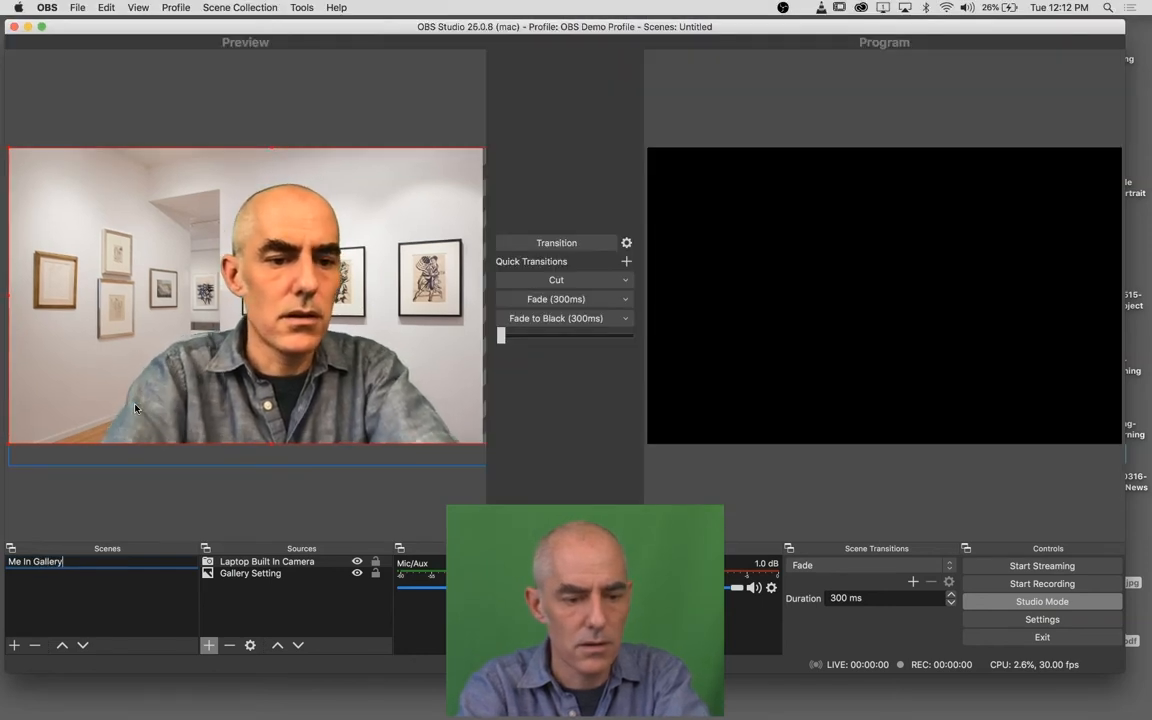
left_click(86, 592)
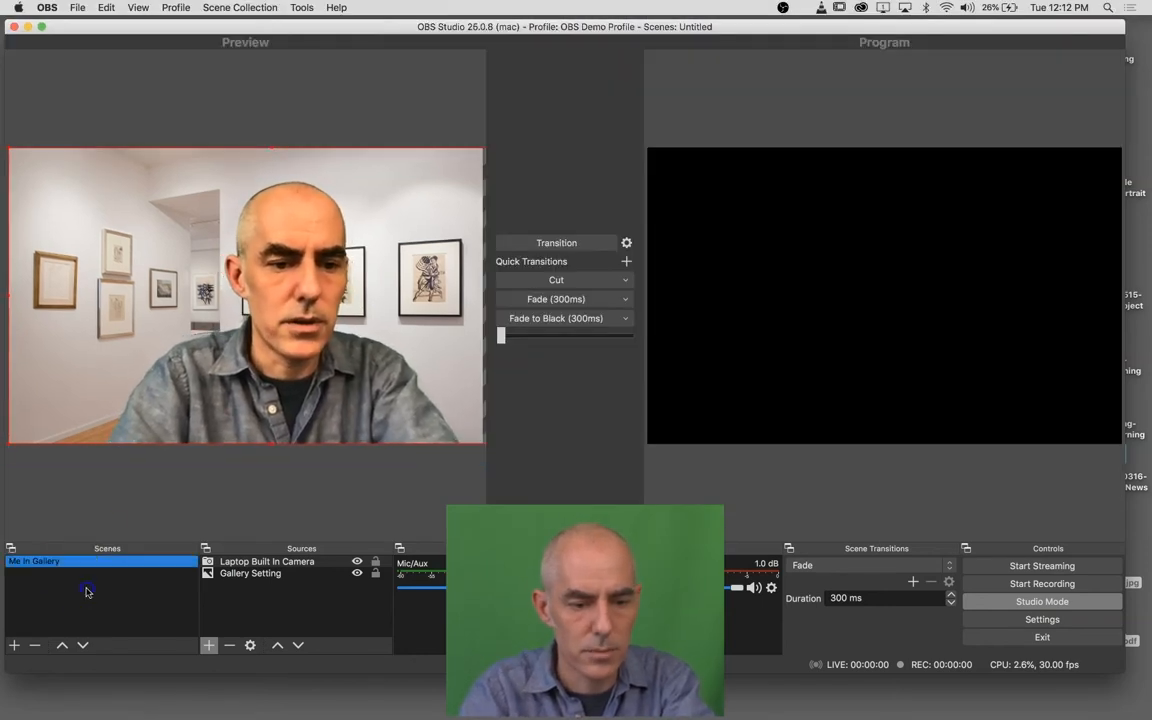
left_click(93, 582)
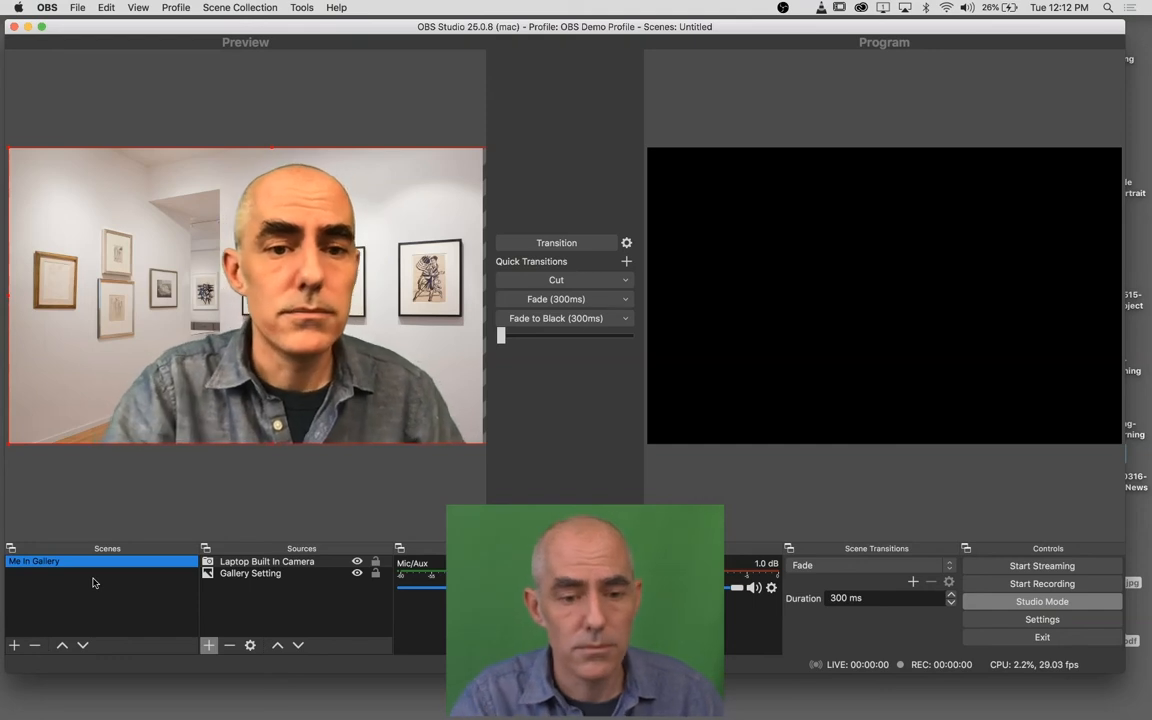
left_click(84, 594)
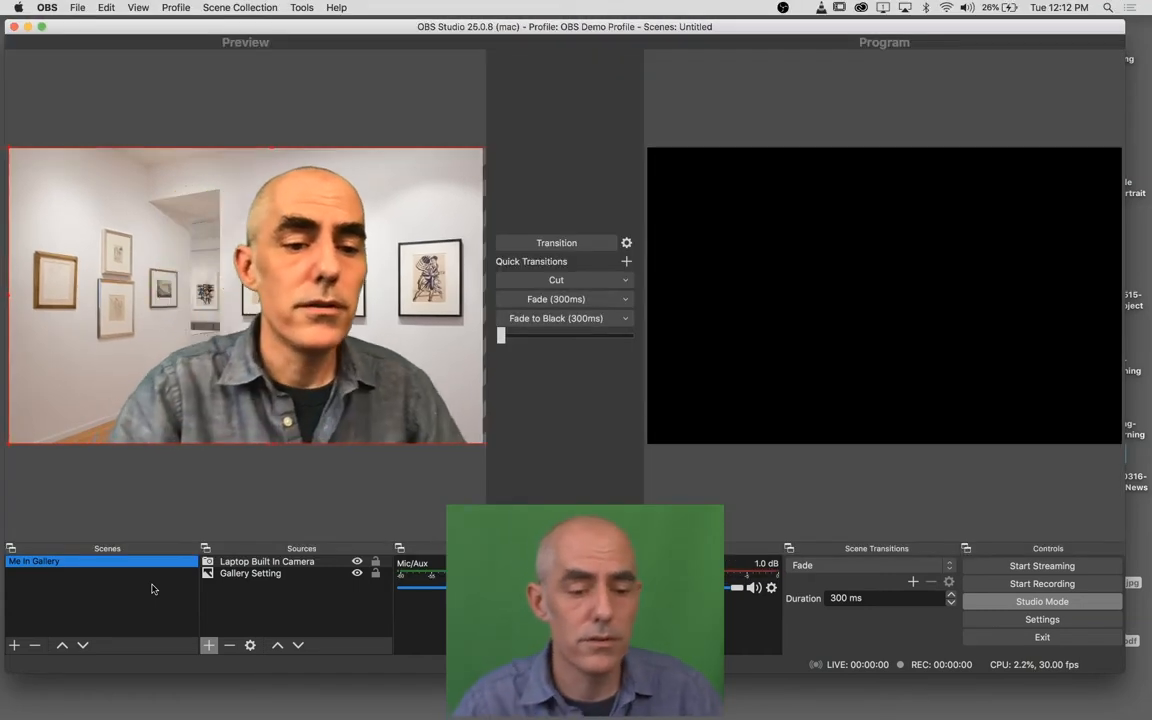
left_click(138, 590)
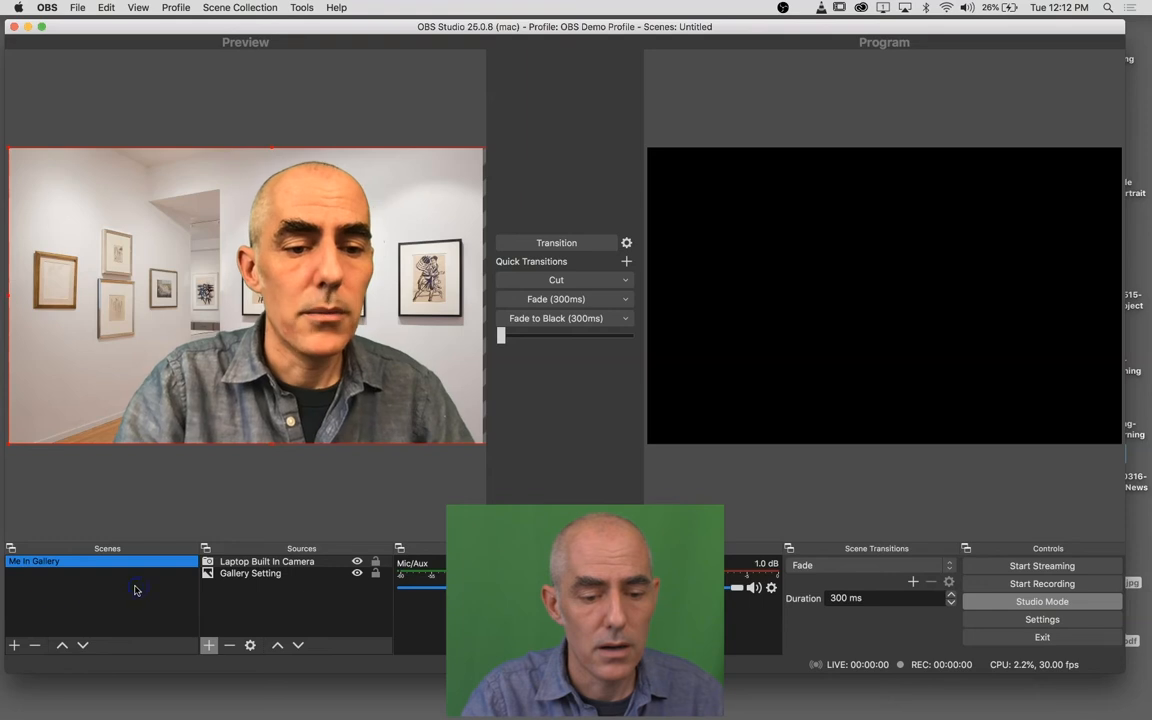
- Add a new scene named Tabletop
left_click(15, 647)
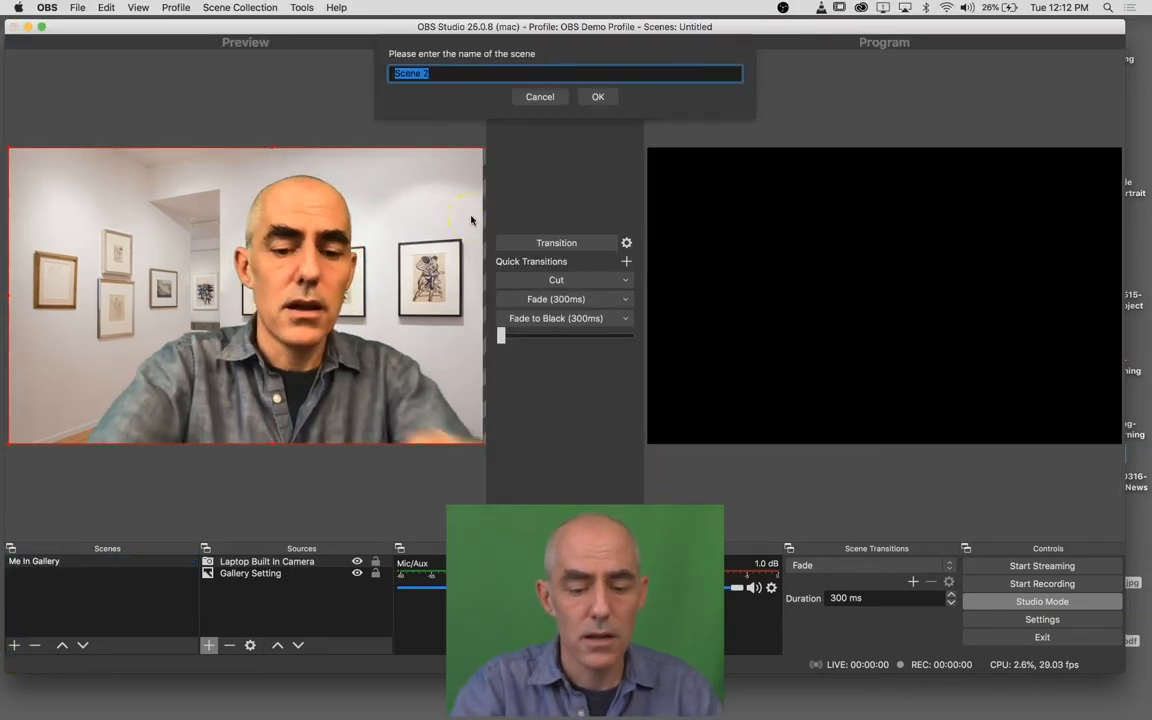
type("WOrk")
key("BackSpace")
key("BackSpace")
key("BackSpace")
type("orktop")
left_click(477, 120)
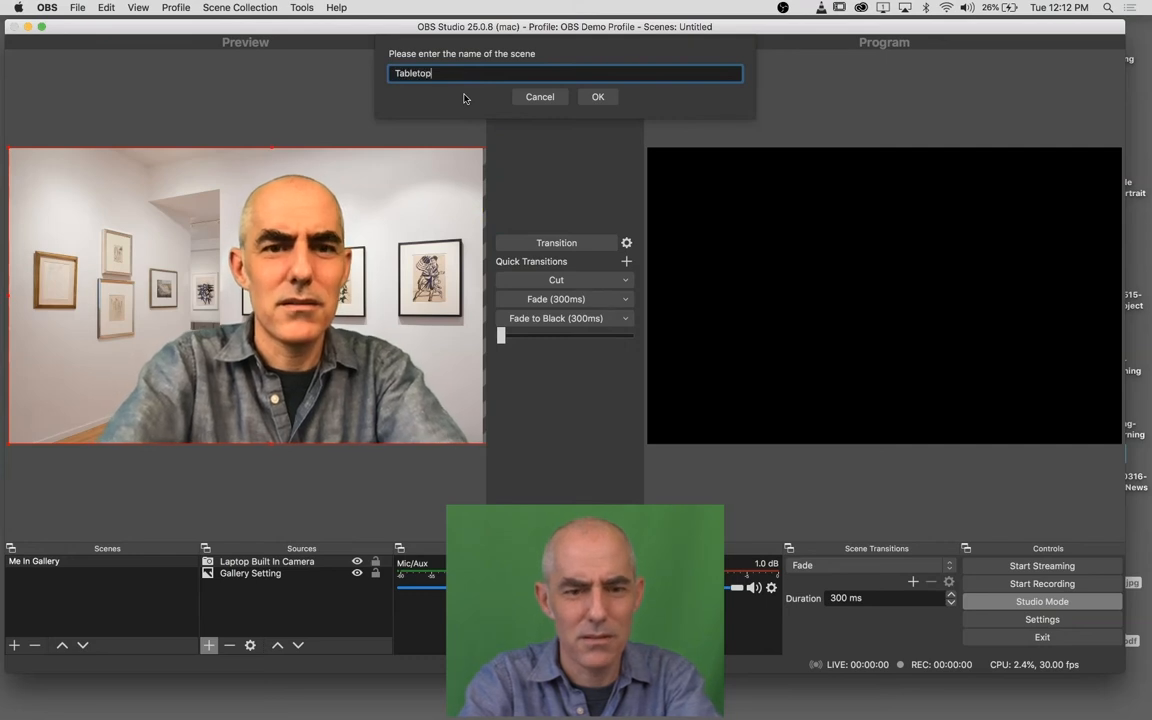
left_click(605, 96)
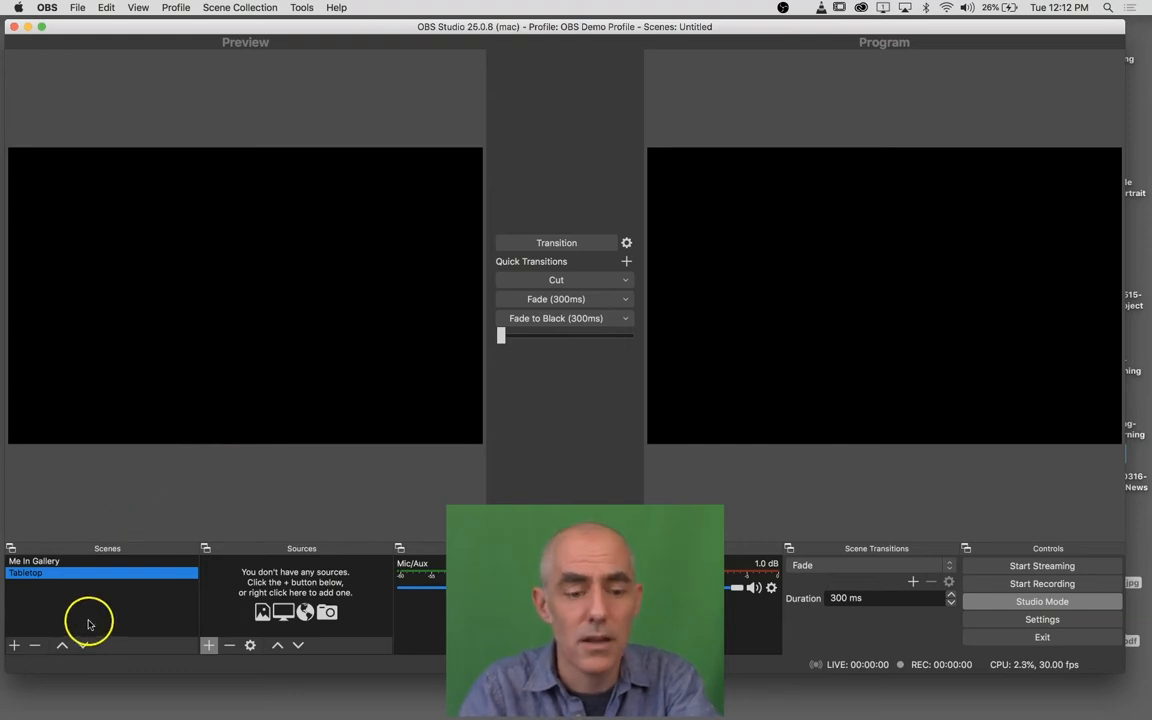
- Add a Video Capture Device source named Tabletop Webcam to the Tabletop scene, using the Full HD webcam with the 1280x720 preset
left_click(208, 645)
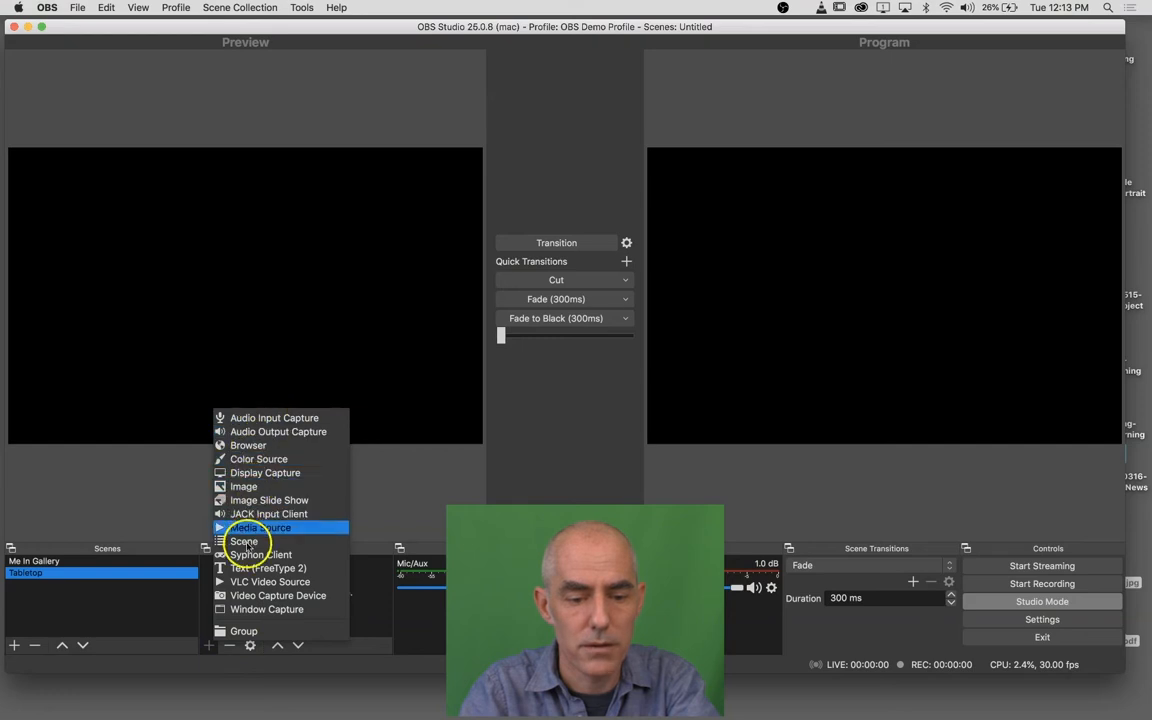
left_click(248, 595)
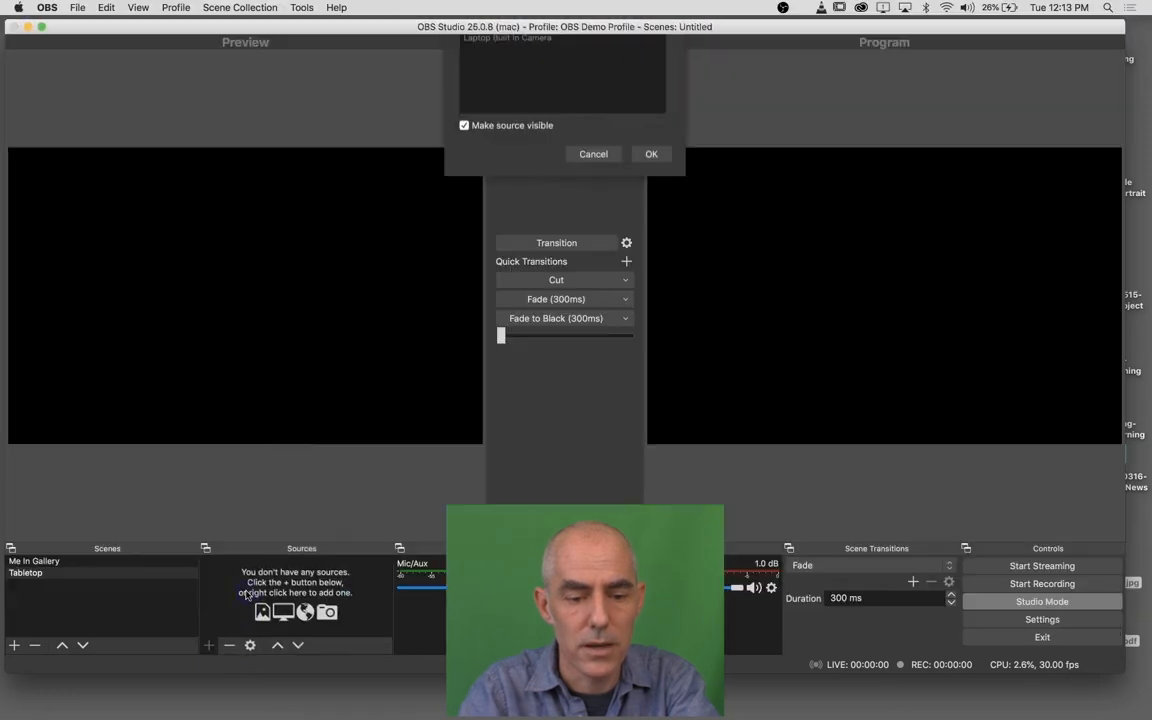
type("Webcam")
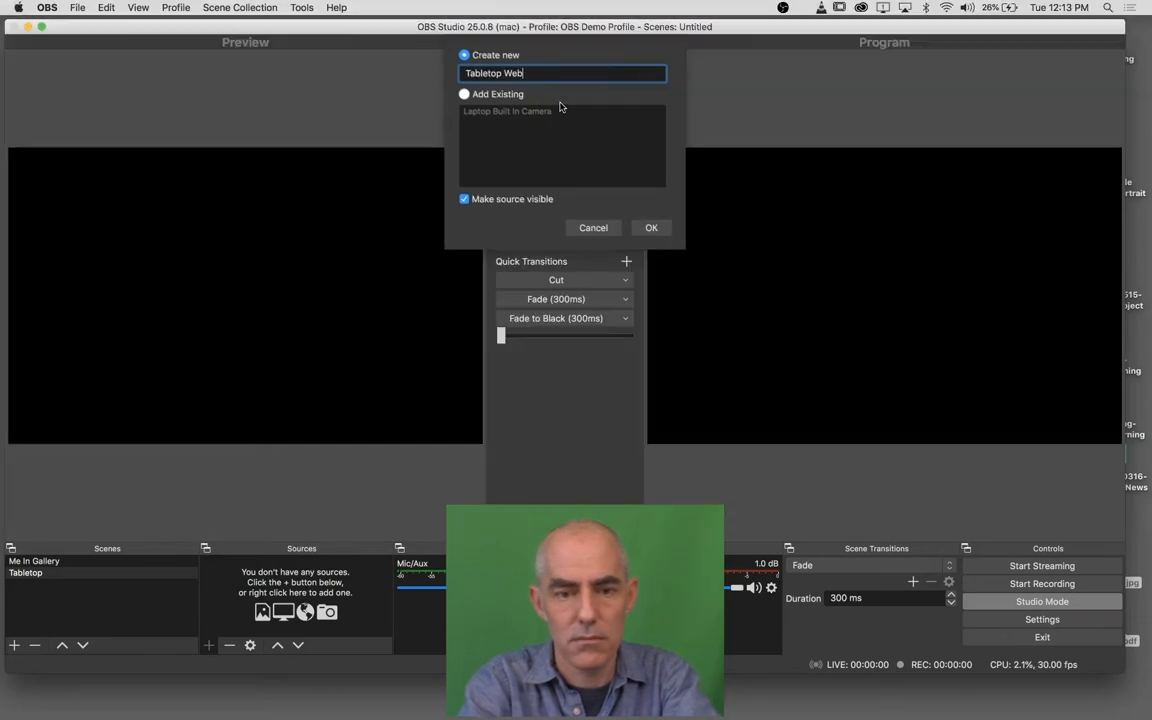
left_click(651, 227)
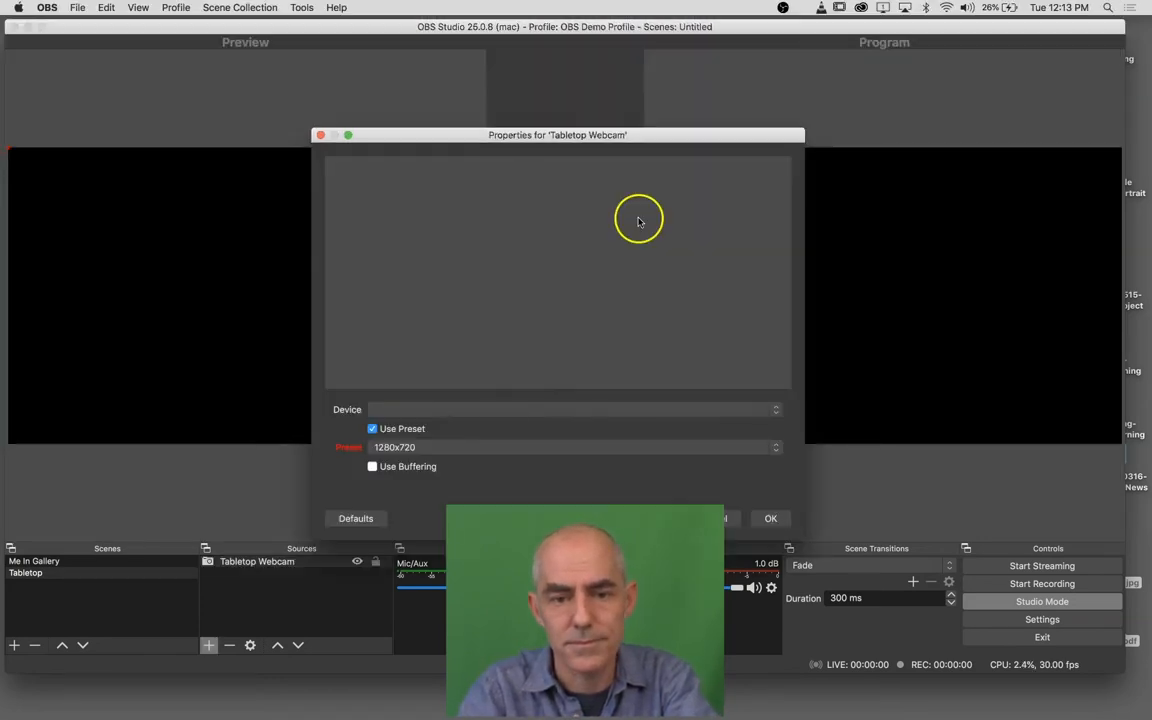
left_click(437, 410)
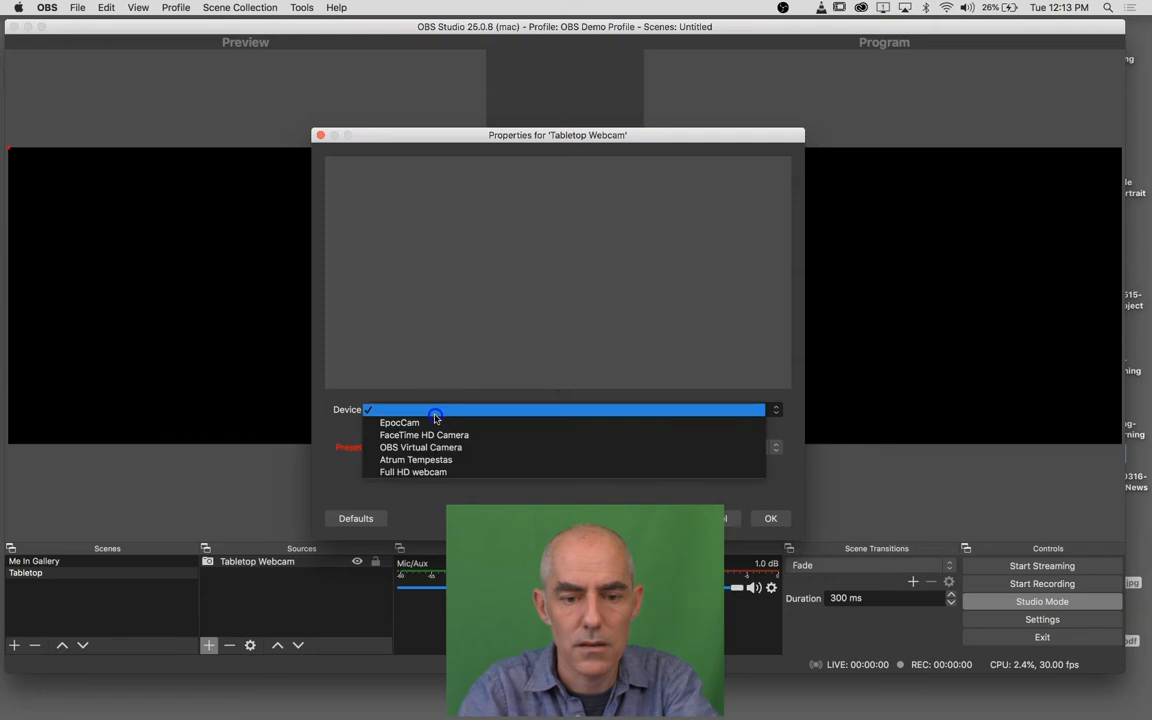
left_click(434, 472)
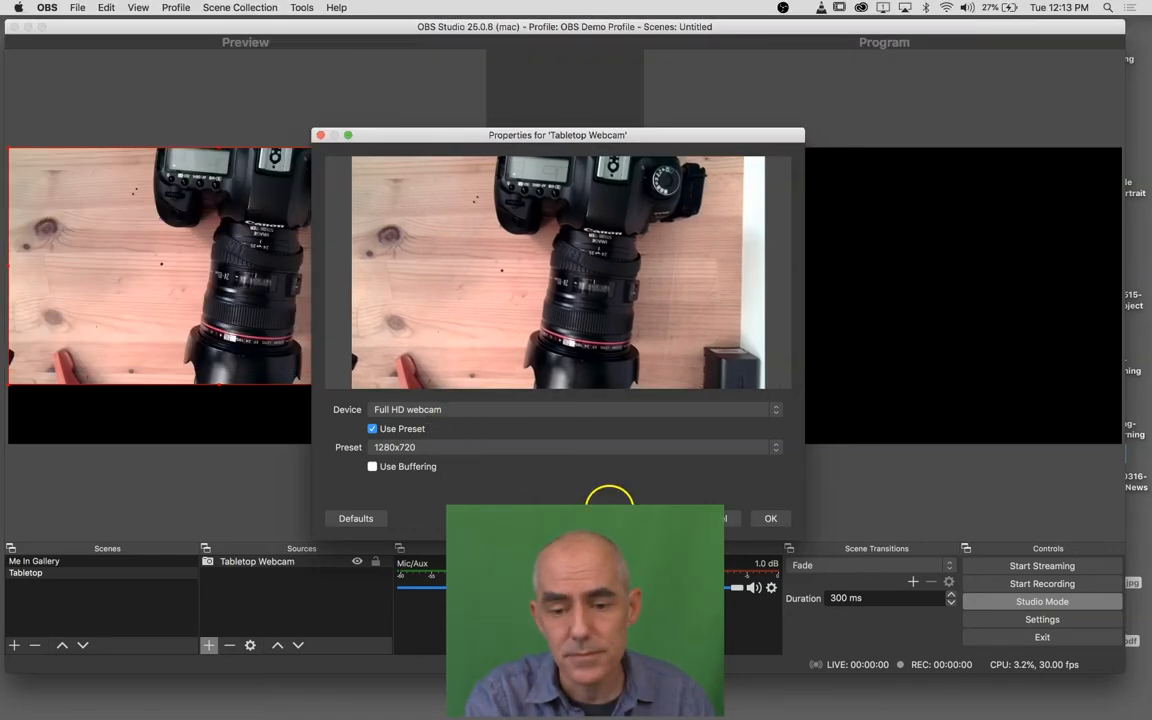
left_click(770, 518)
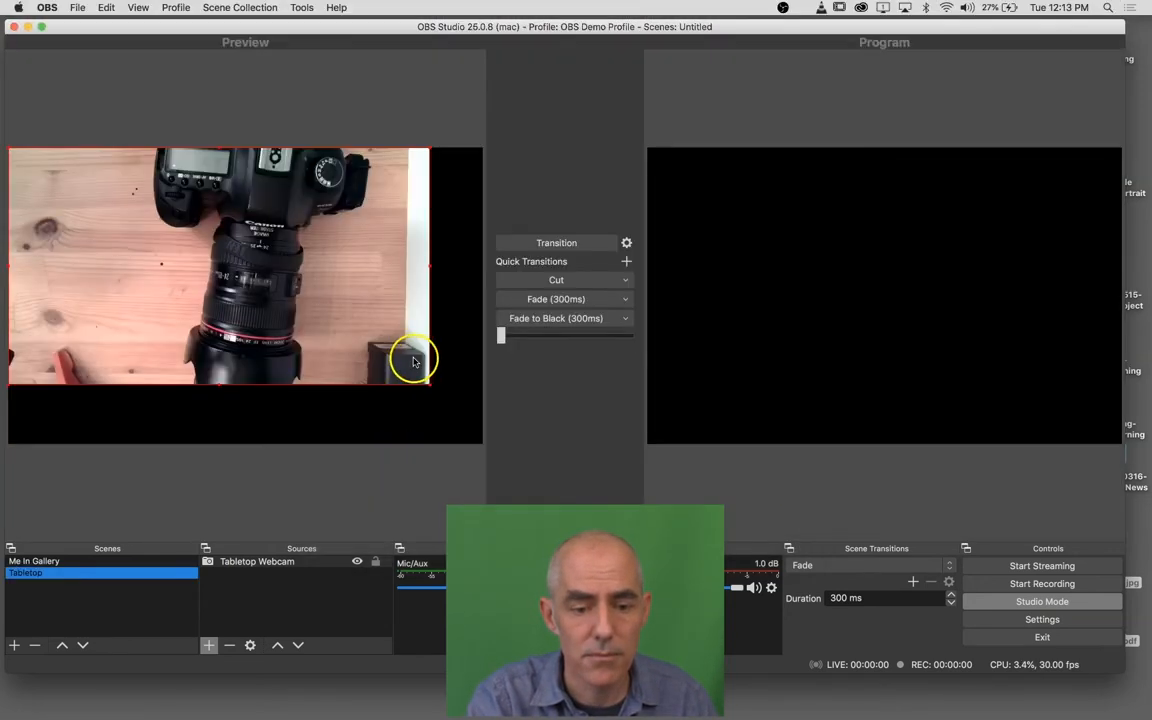
- Enlarge and reposition the Tabletop Webcam image in the preview until it covers the whole canvas
left_click(254, 566)
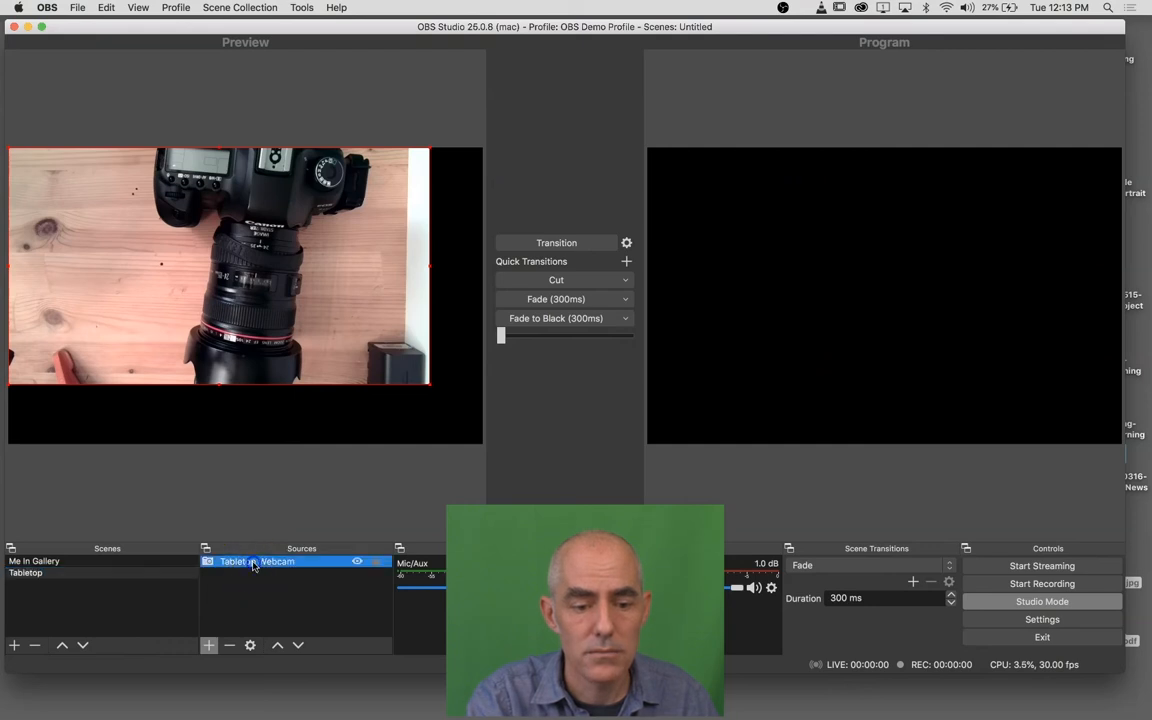
left_click_drag(430, 385, 517, 429)
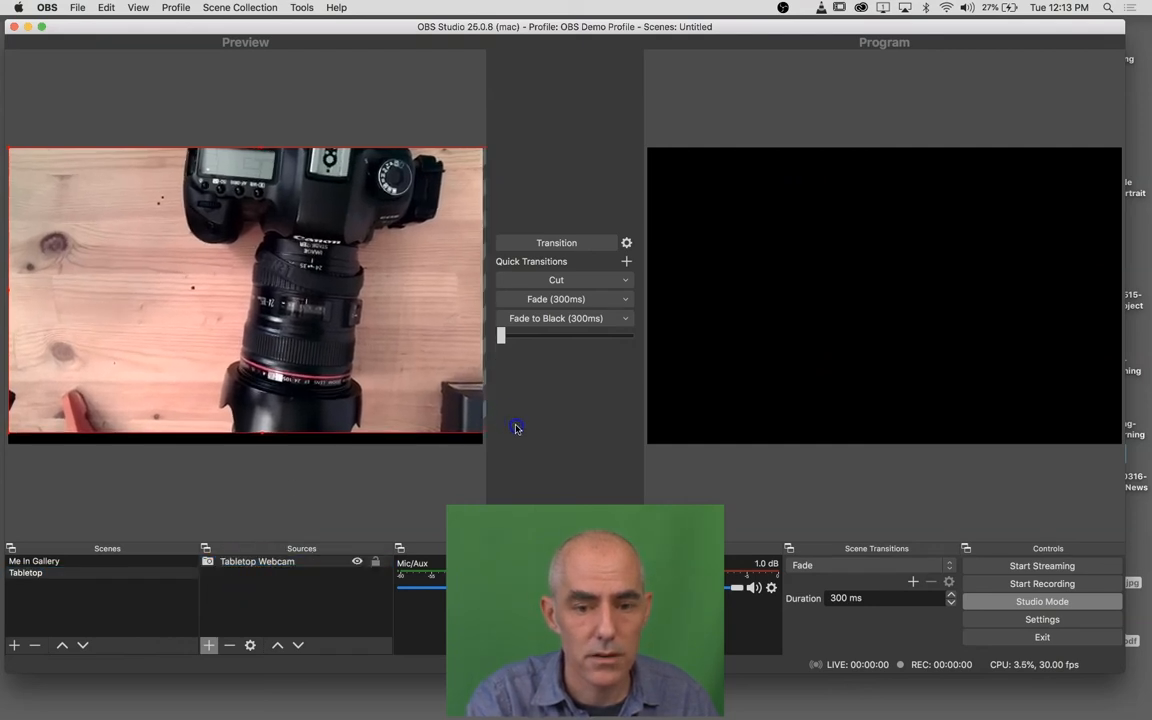
left_click_drag(296, 373, 297, 383)
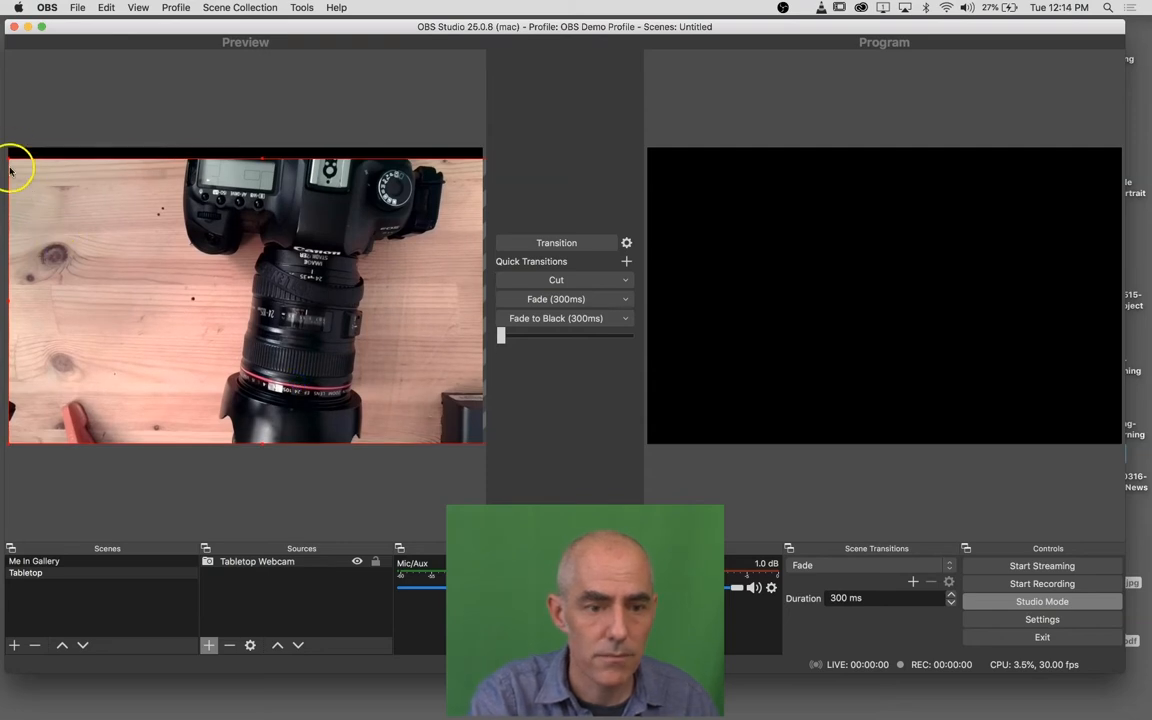
left_click_drag(8, 158, 3, 136)
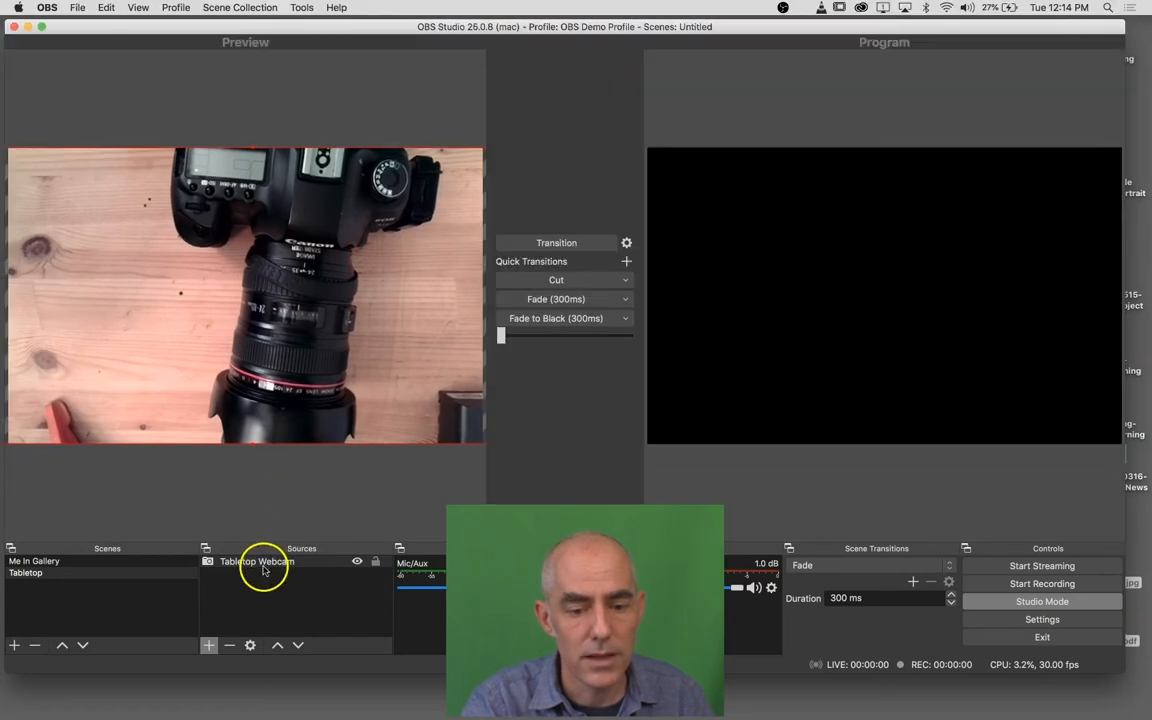
- Rotate the Tabletop Webcam source 180 degrees
left_click(264, 568)
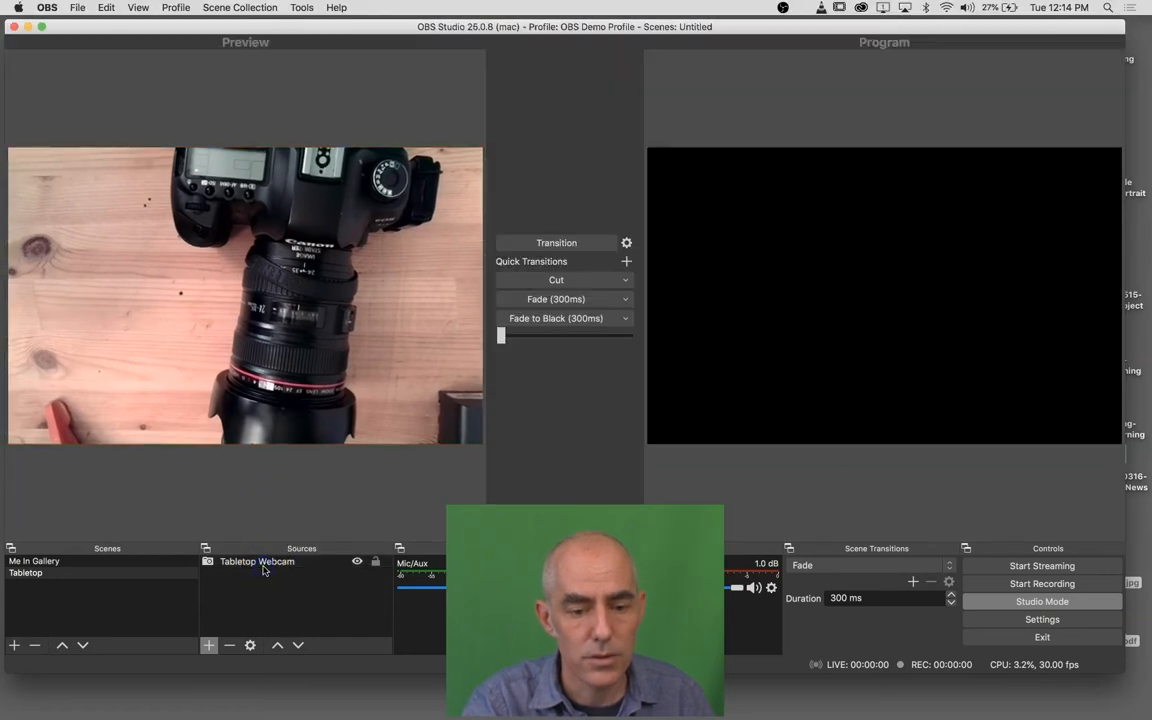
left_click(264, 566)
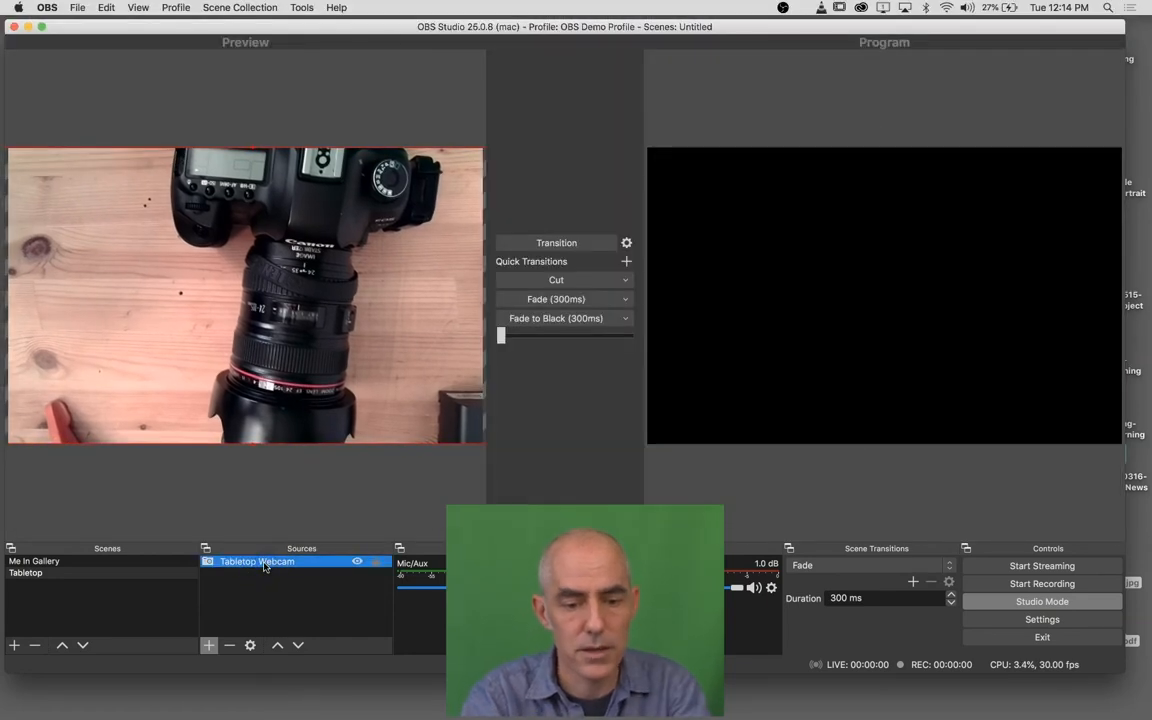
right_click(264, 566)
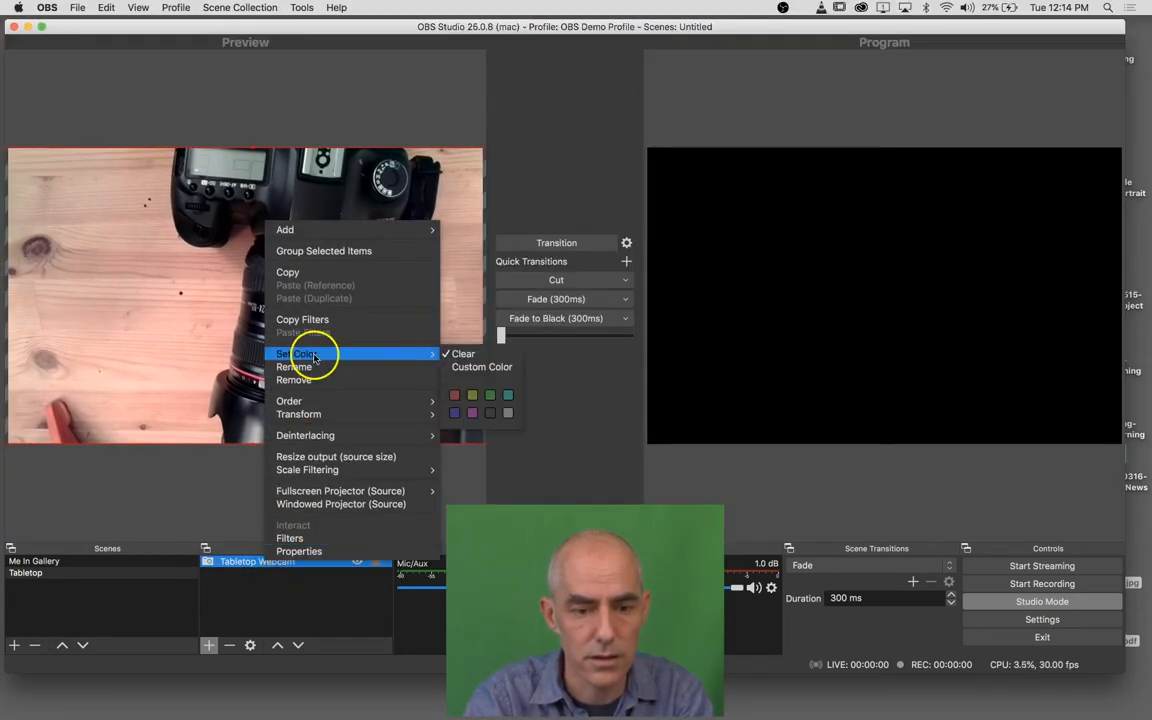
mouse_move(309, 420)
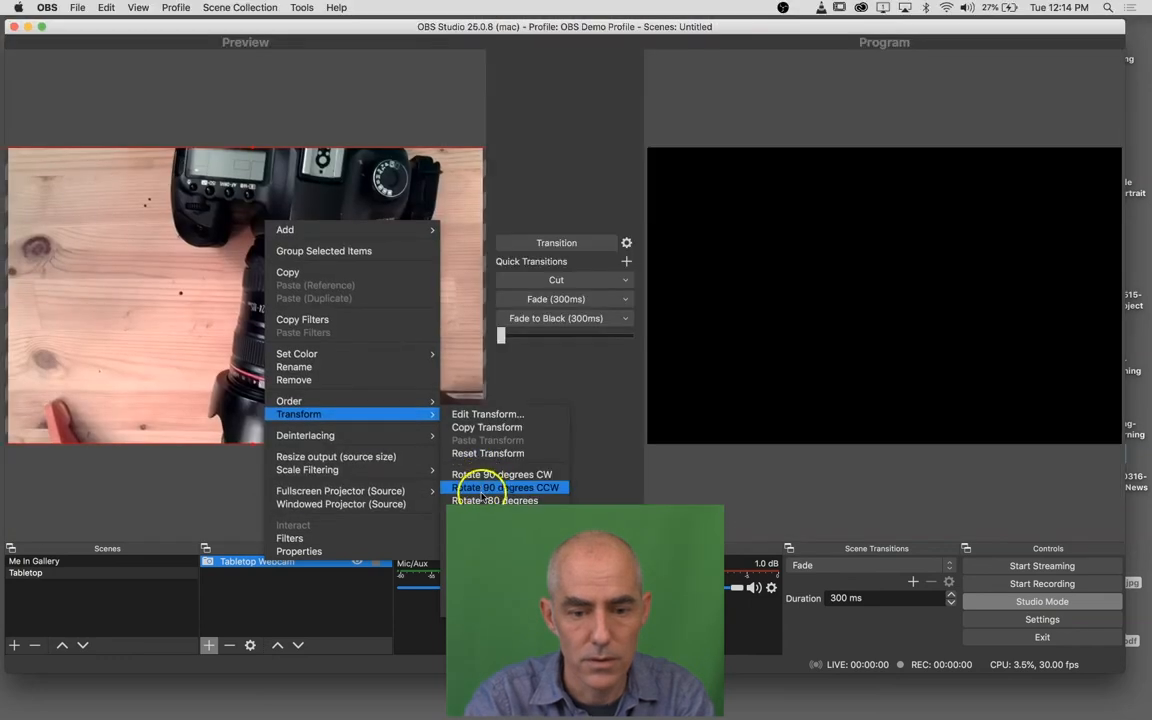
left_click(482, 488)
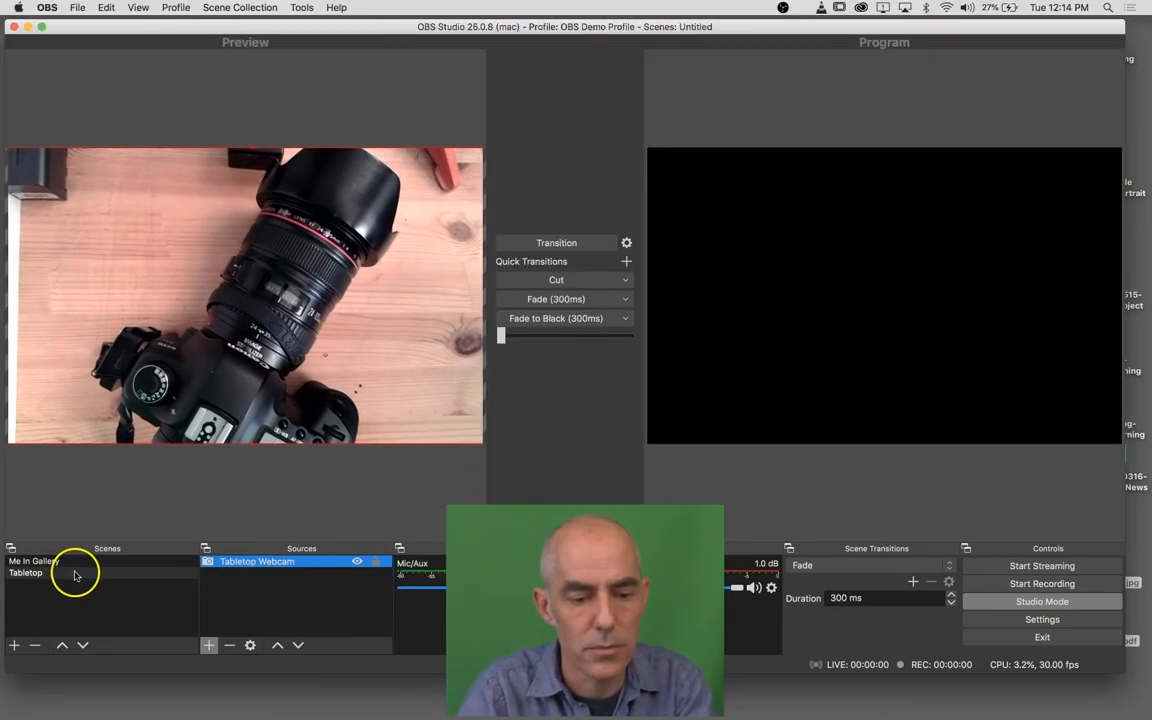
- Load the Me In Gallery scene into the preview and transition it to Program
left_click(75, 574)
left_click(78, 562)
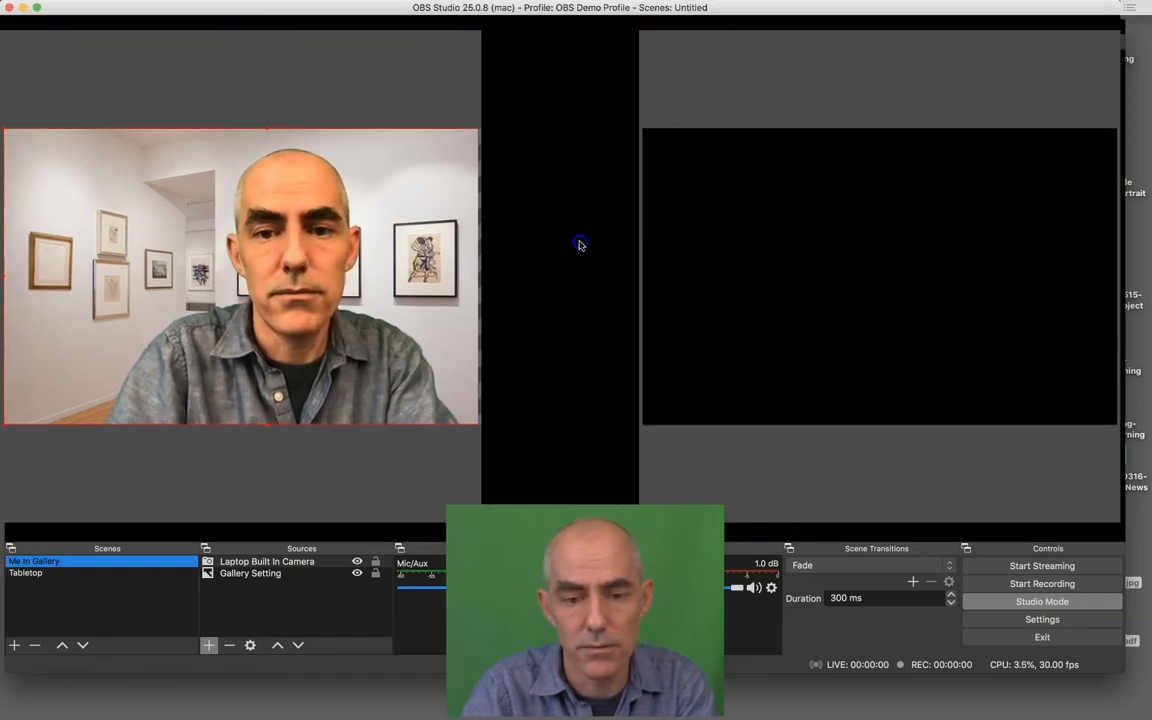
left_click(580, 243)
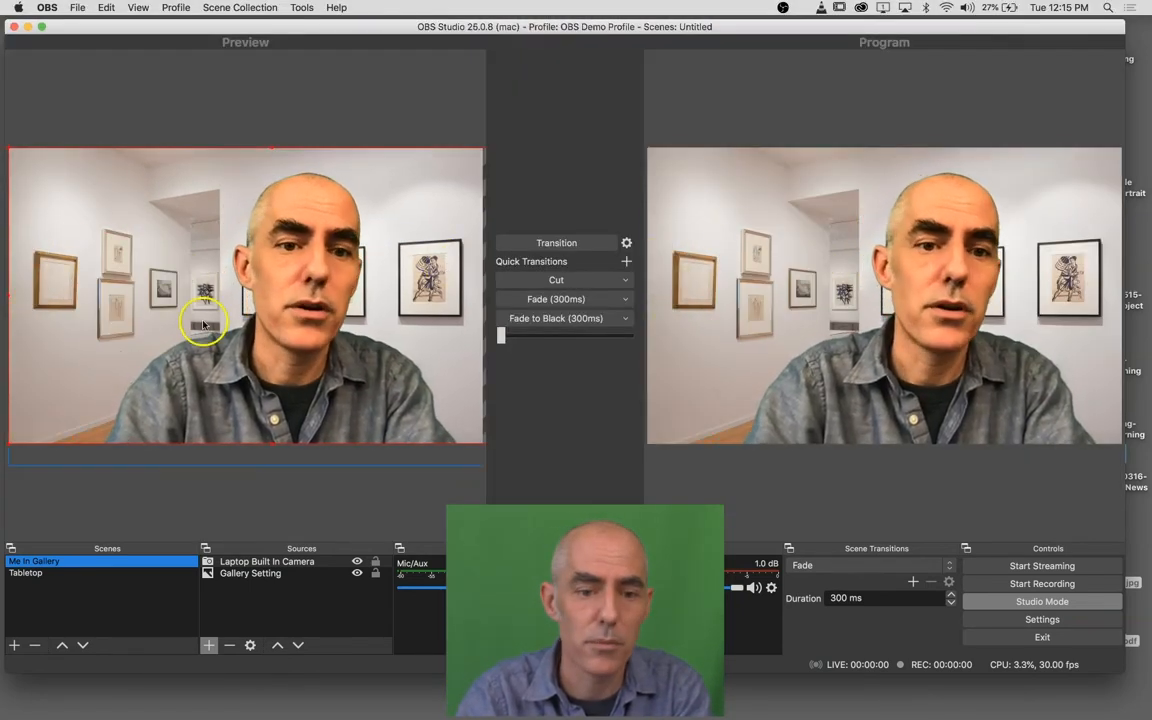
- Transition Program to the Tabletop scene, then swap it repeatedly with Me In Gallery, ending with Me In Gallery in Program
left_click(24, 573)
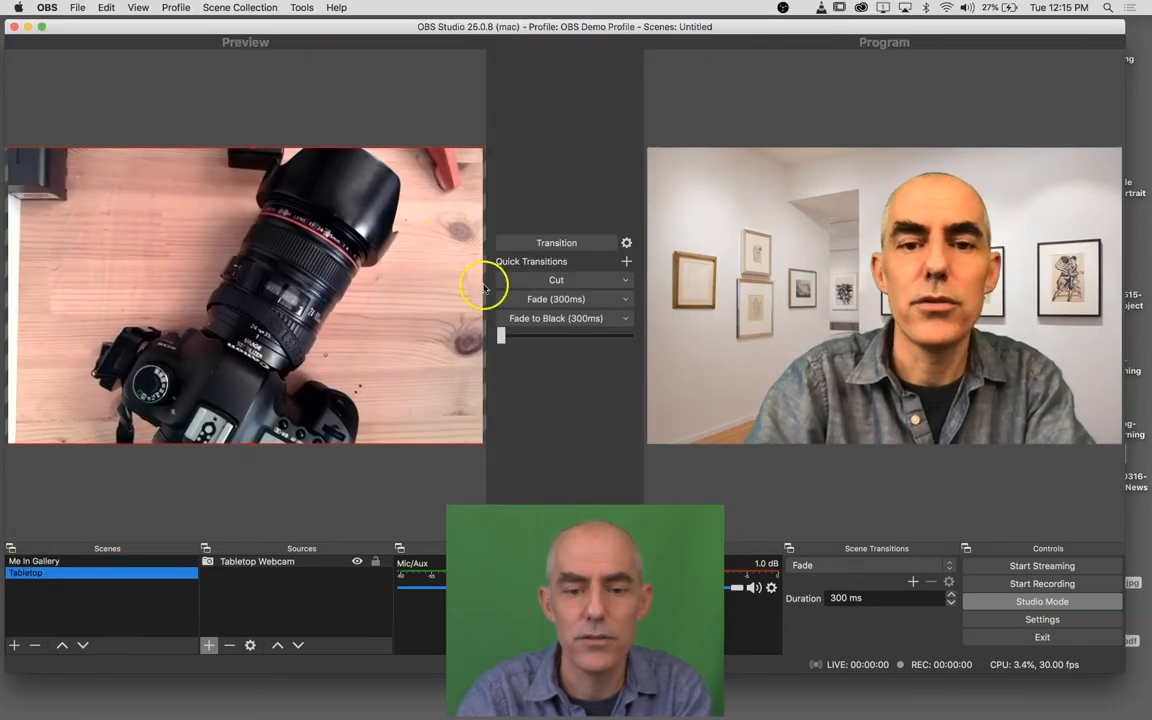
left_click(549, 245)
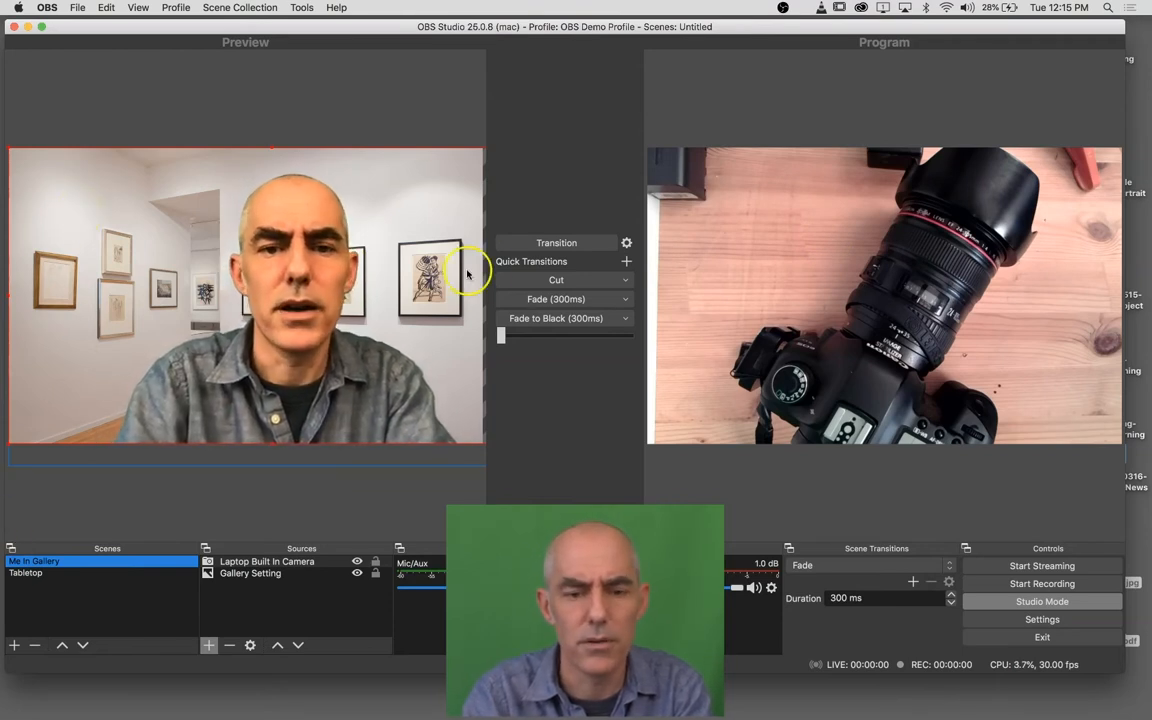
left_click(545, 244)
left_click(545, 244)
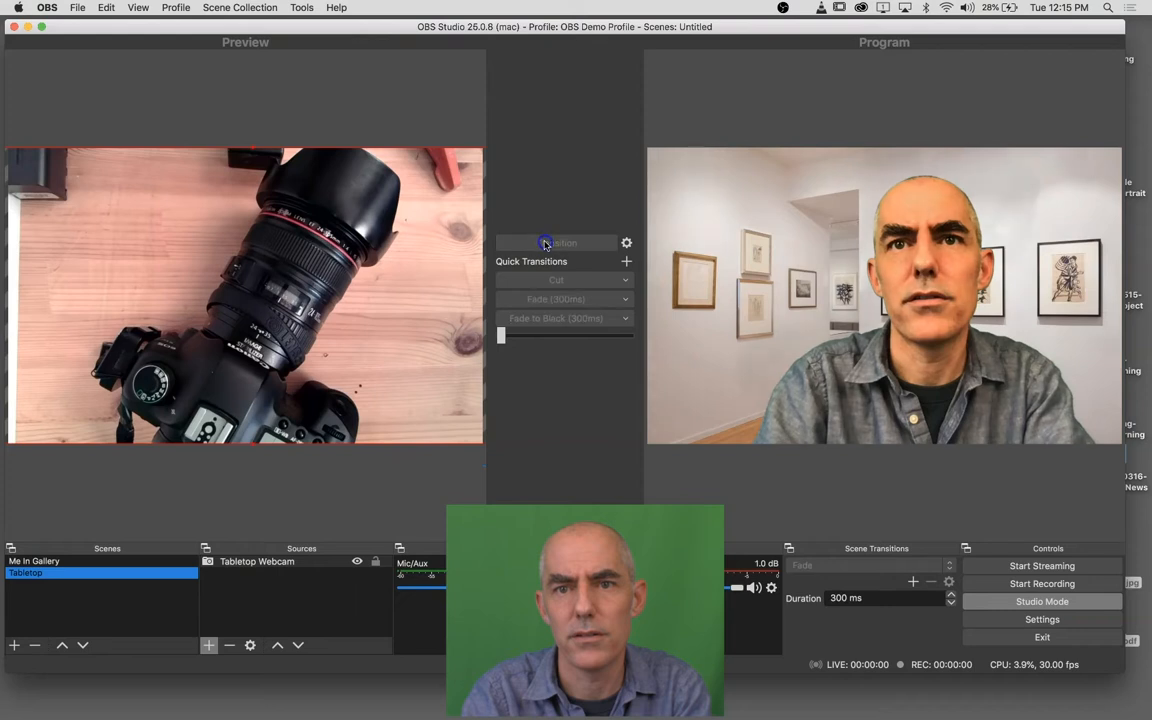
left_click(545, 244)
left_click(545, 244)
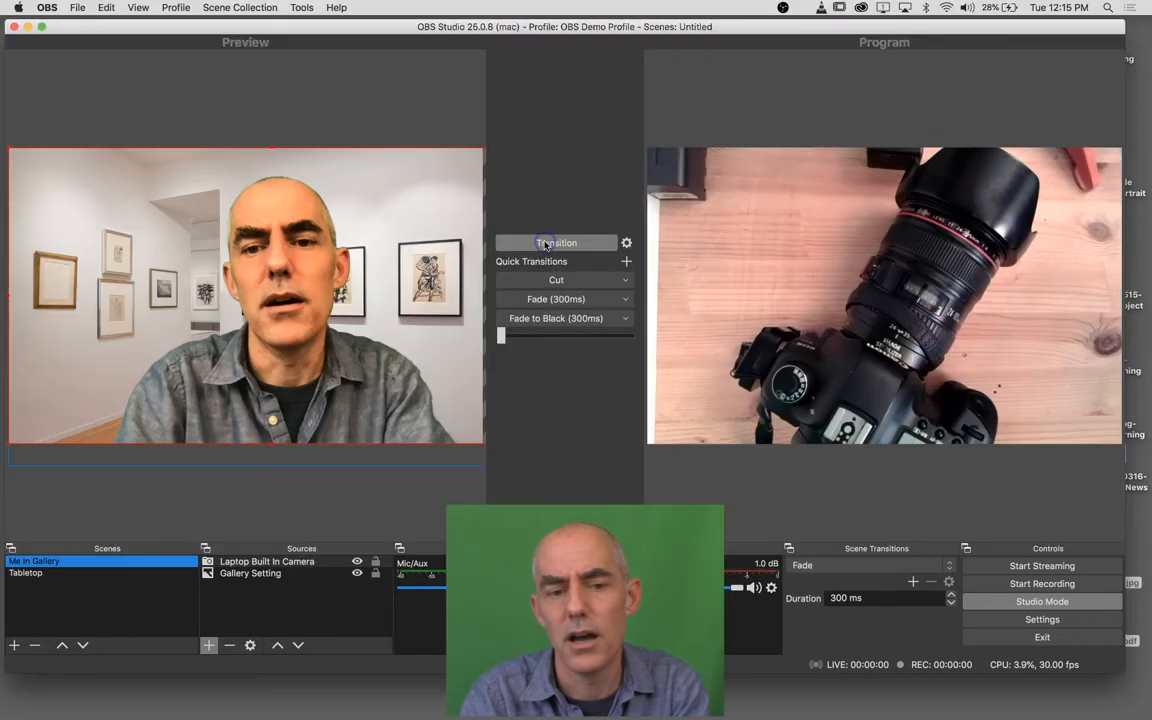
left_click(545, 244)
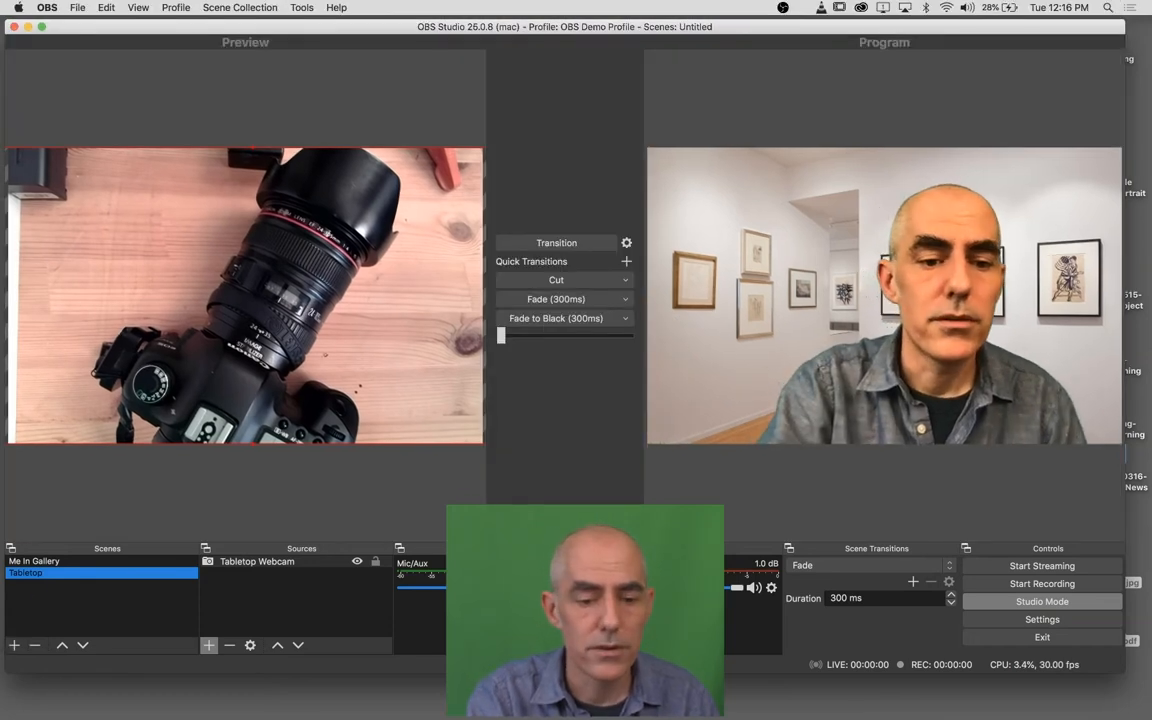
- Add a new scene named Slide Lecture
left_click(14, 645)
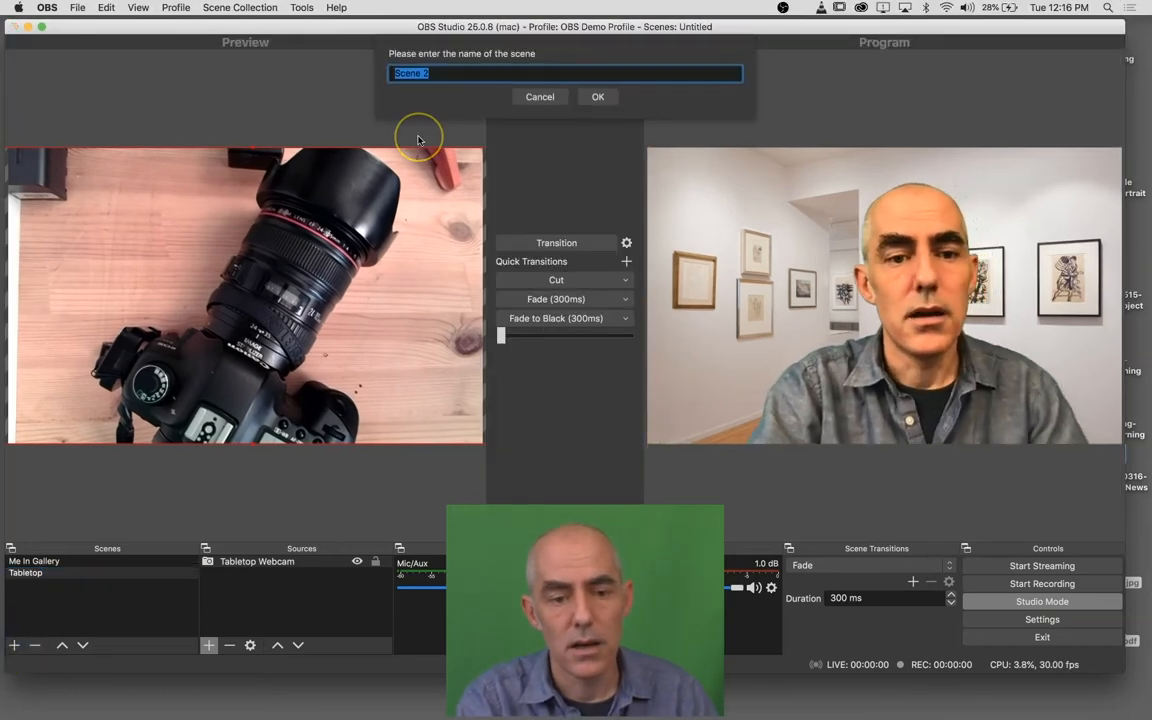
type("Slide Lecture")
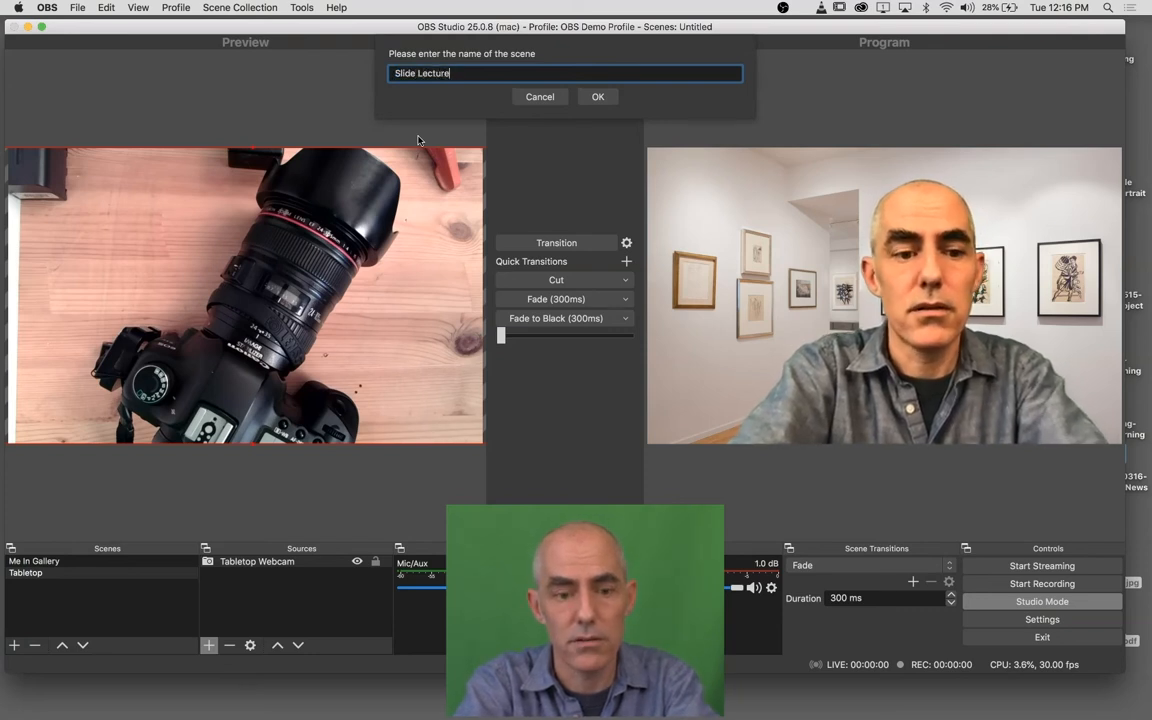
left_click(605, 96)
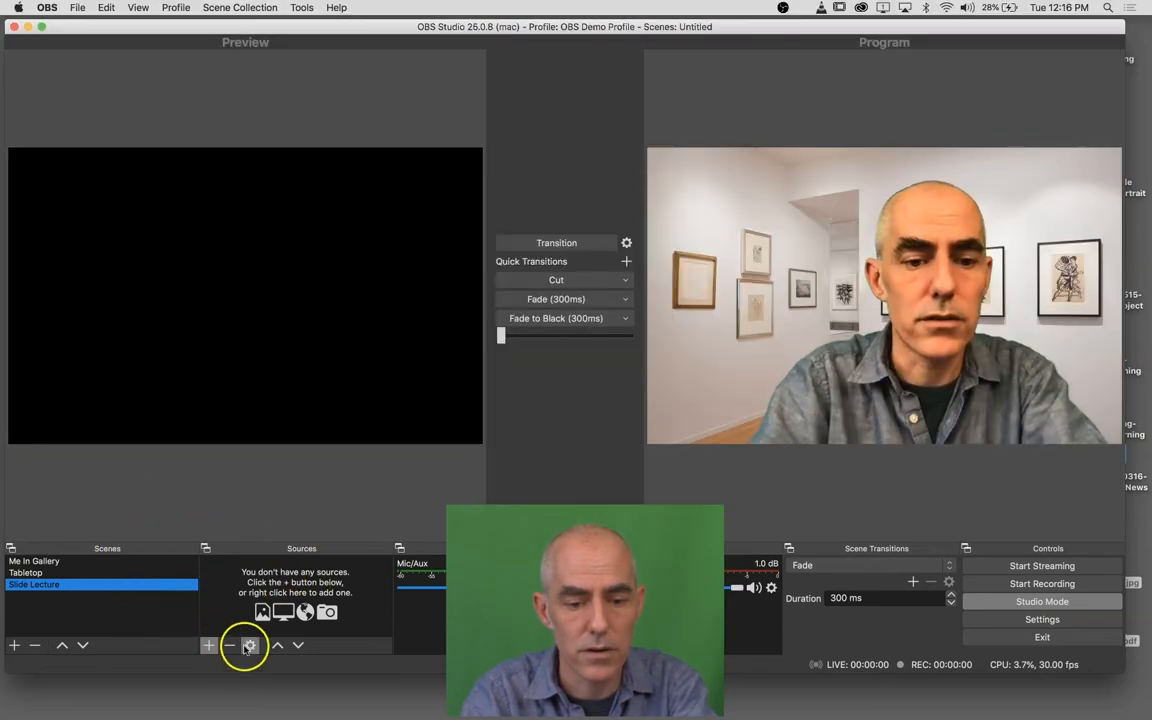
- Add a Window Capture source named Preview Slideshow to the Slide Lecture scene
left_click(209, 645)
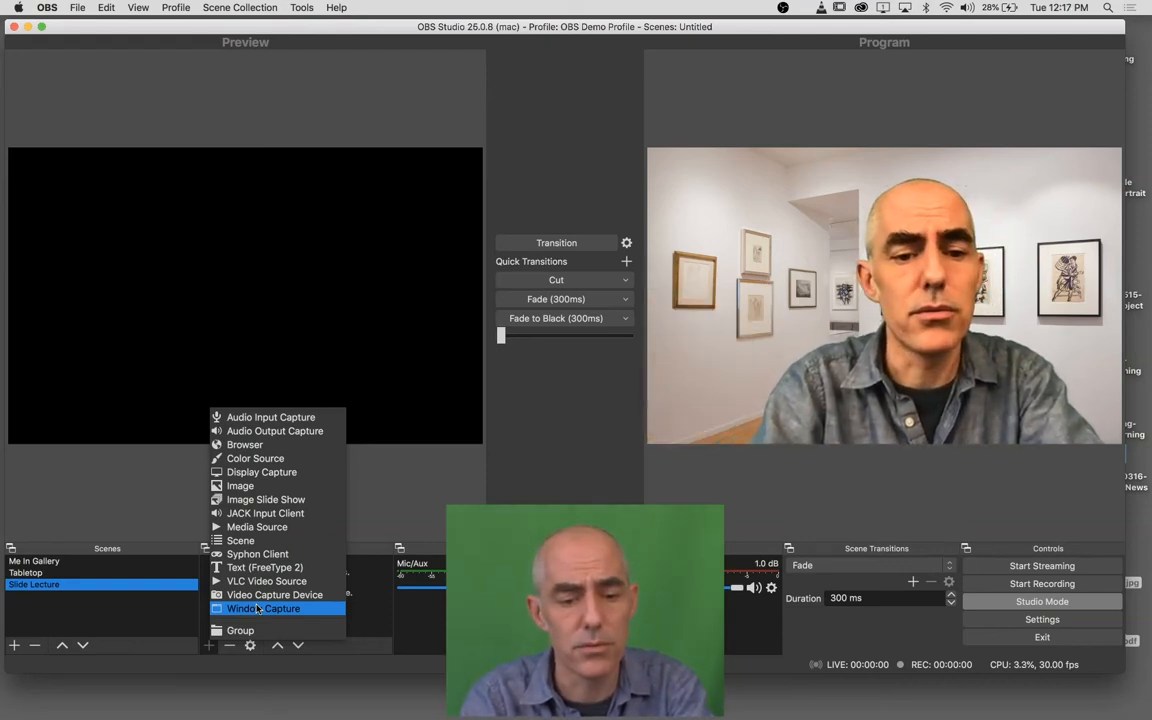
left_click(257, 608)
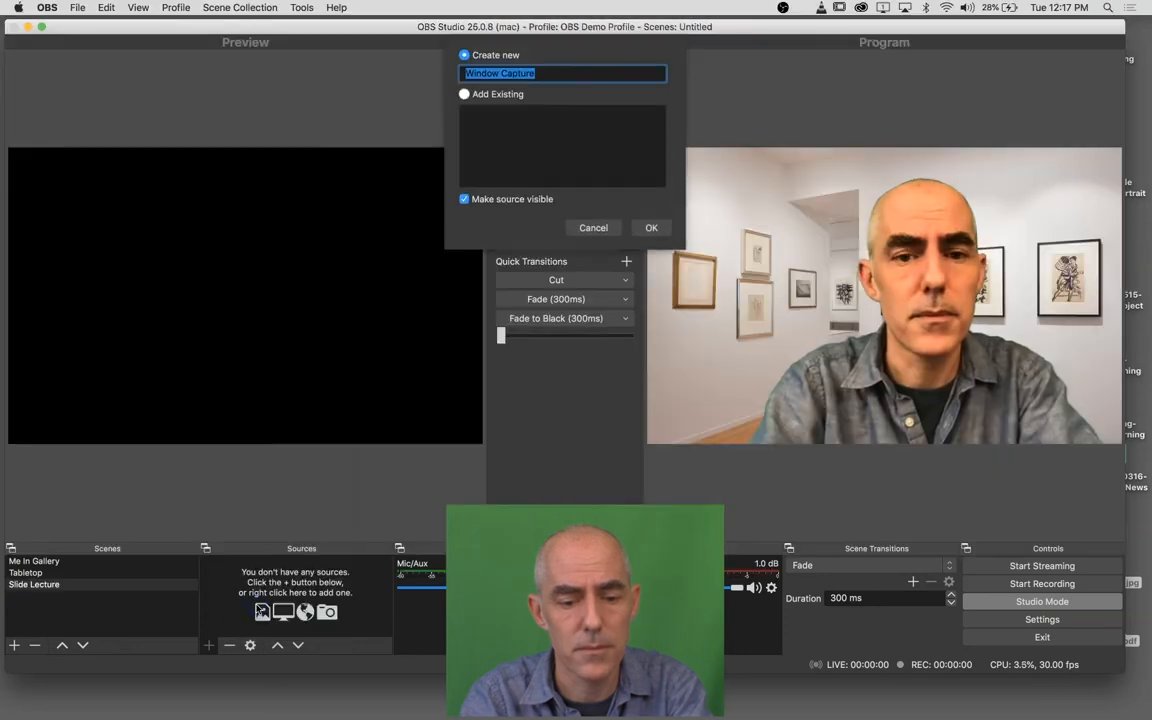
type("PReview Slideshow")
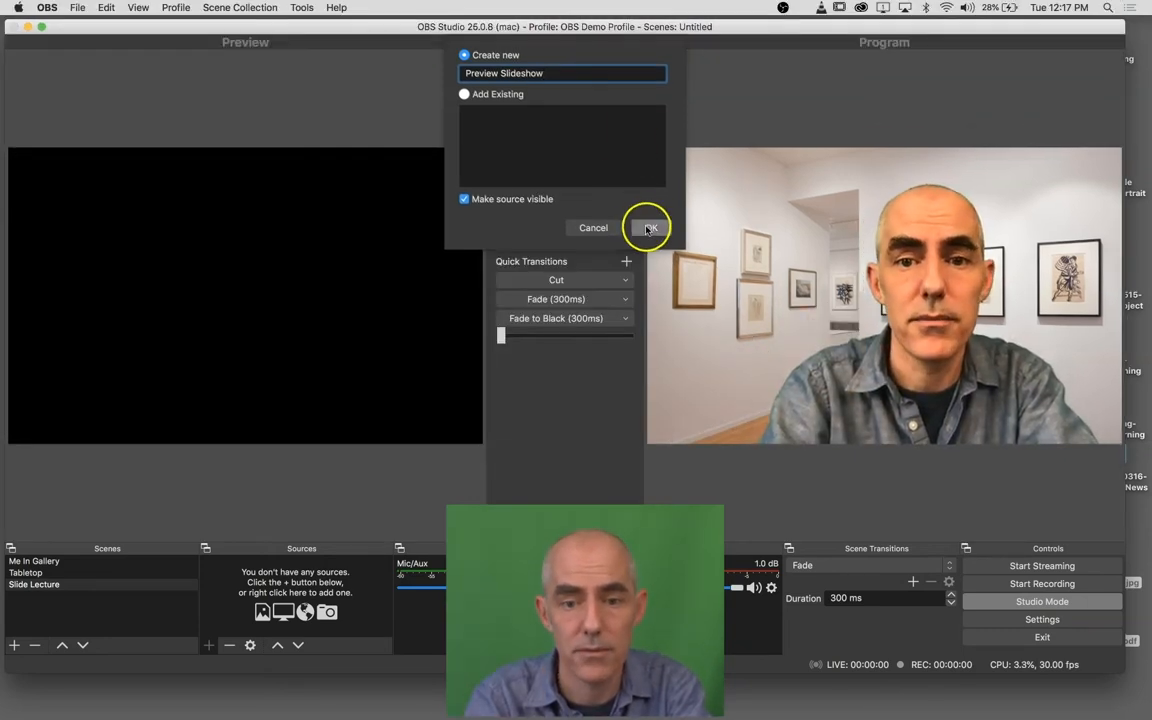
left_click(648, 228)
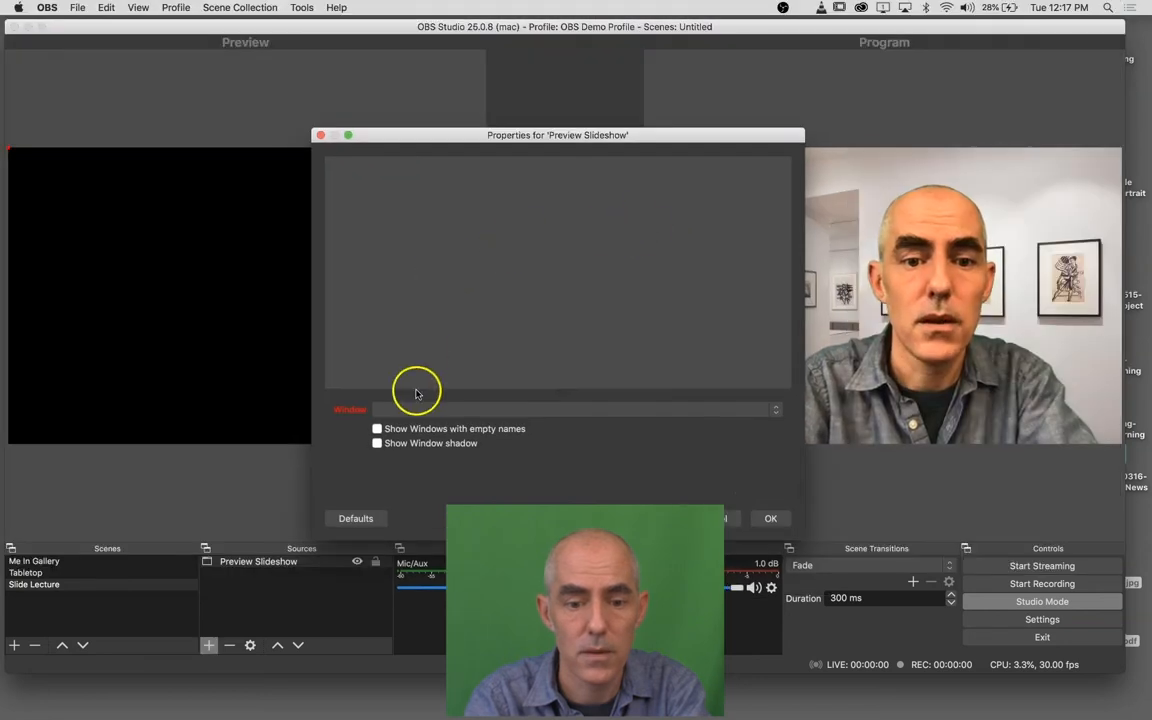
left_click(425, 410)
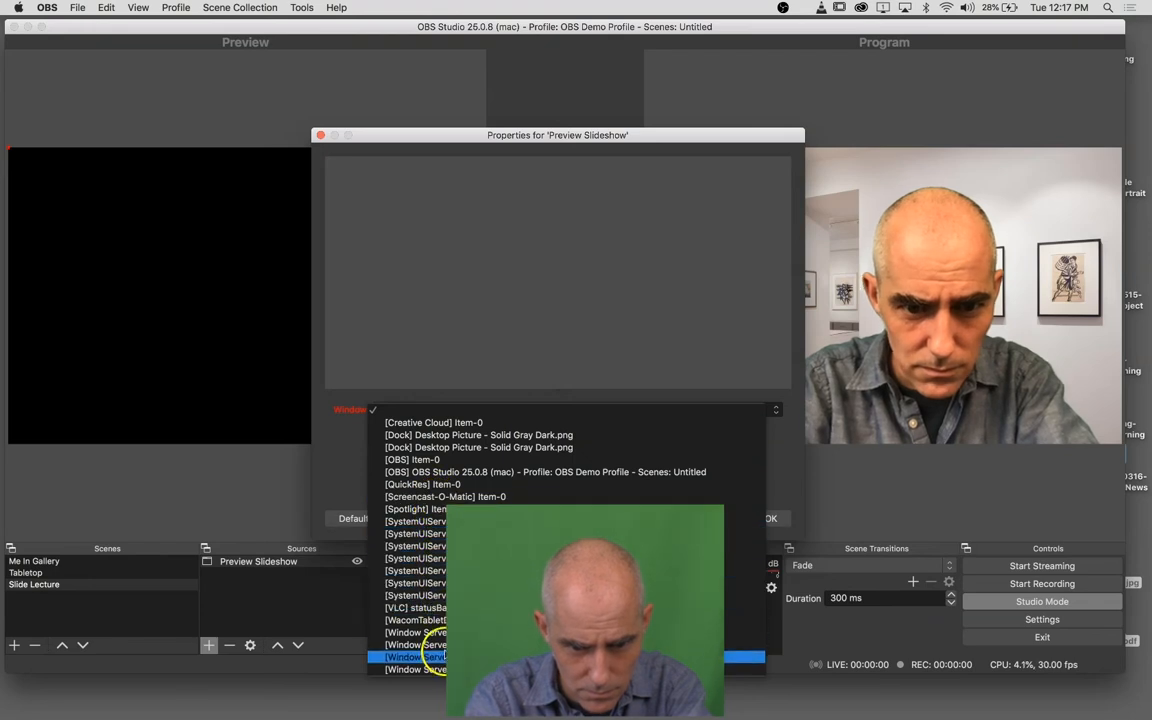
left_click(462, 331)
mouse_move(828, 699)
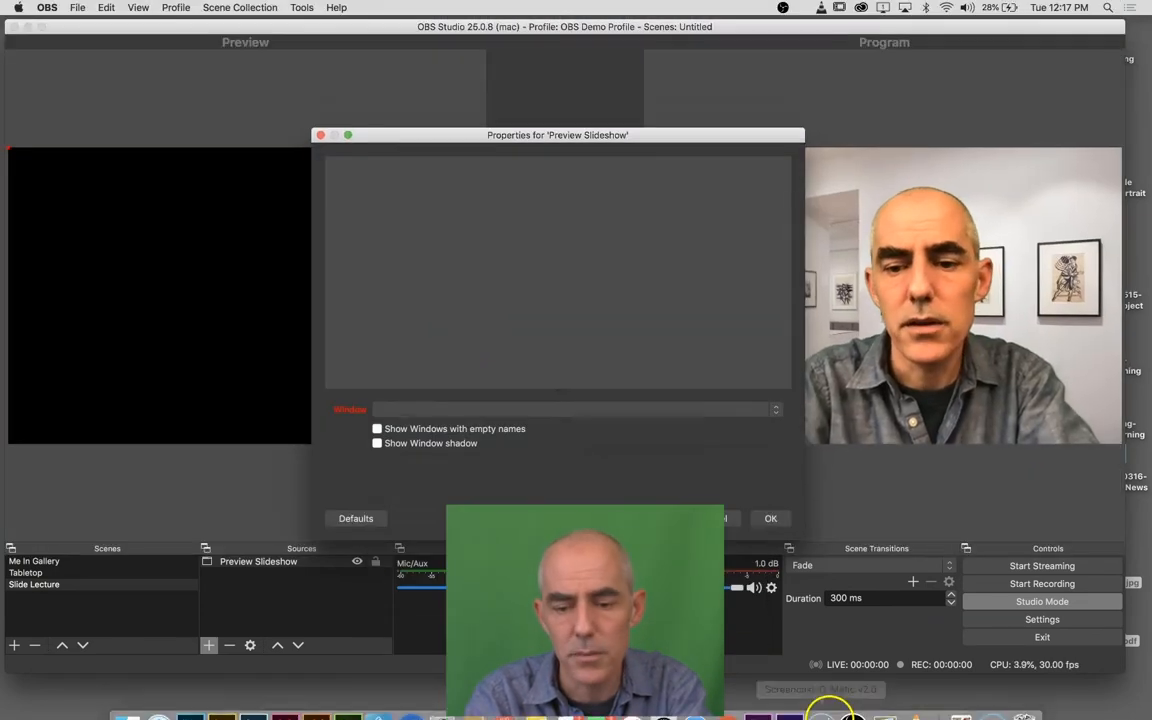
left_click(882, 700)
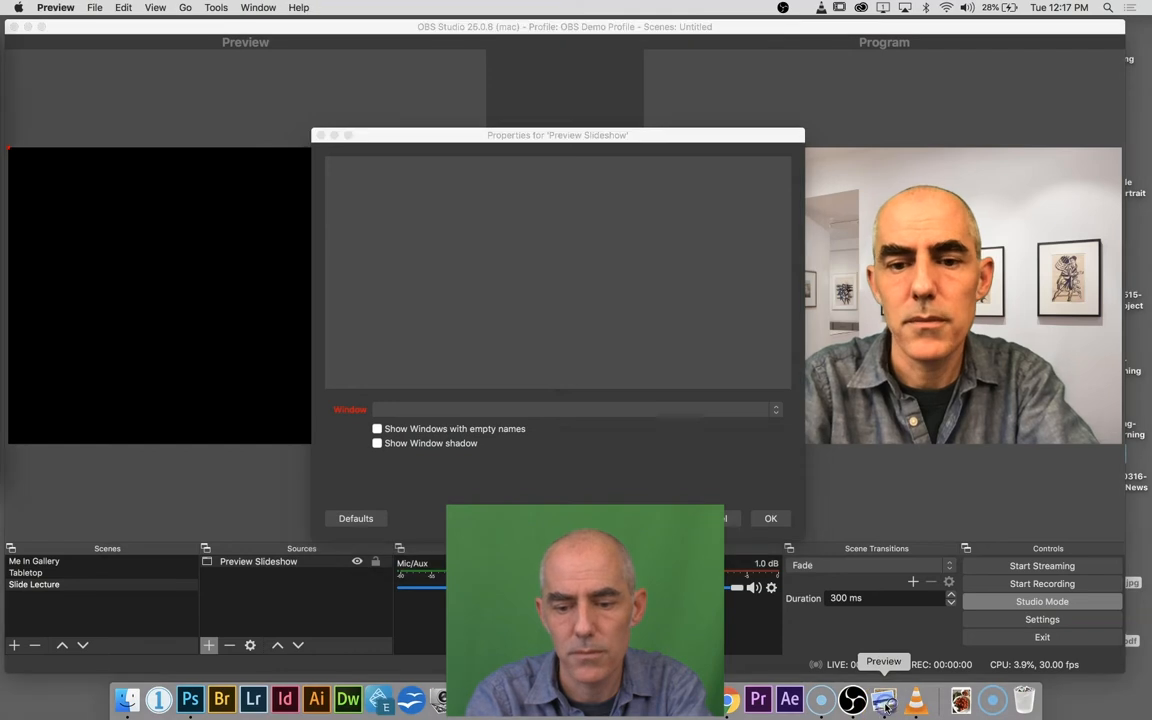
left_click(560, 410)
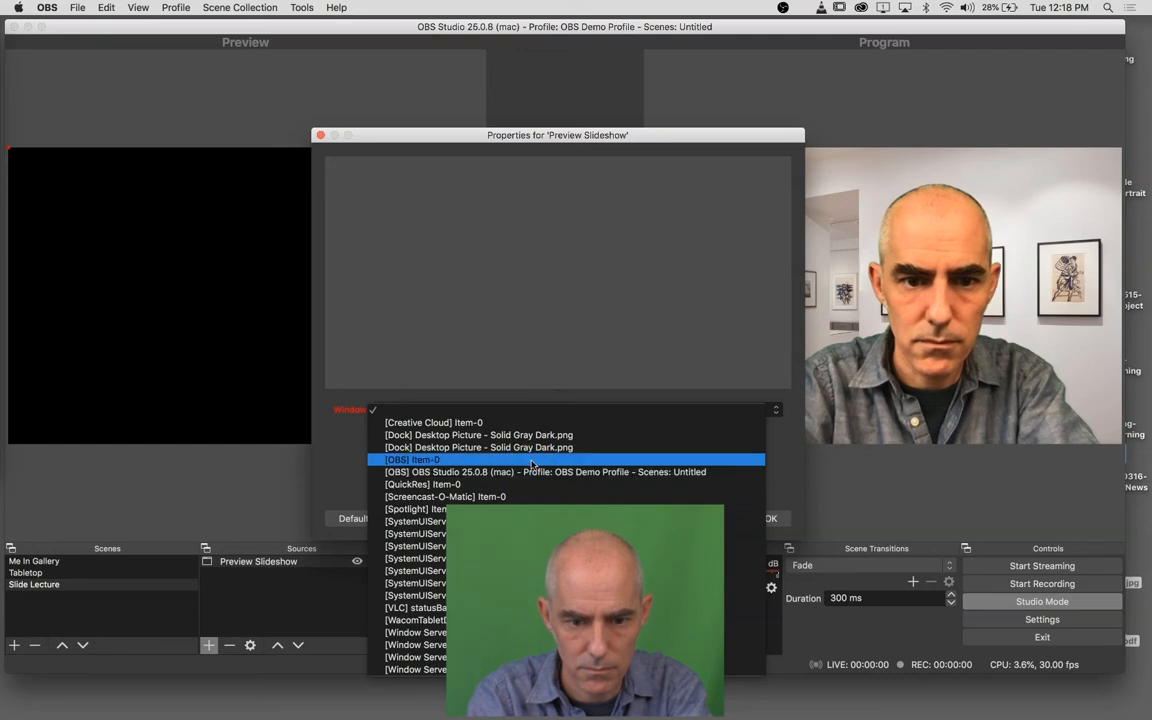
left_click(535, 414)
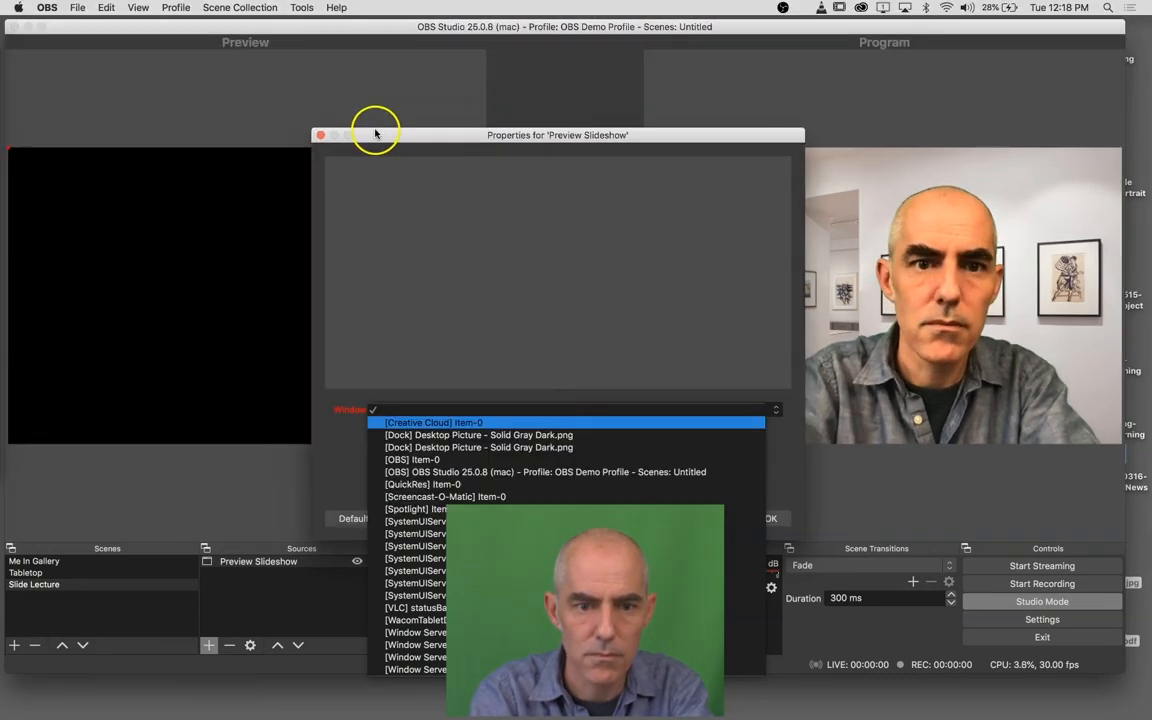
left_click(376, 134)
left_click(722, 517)
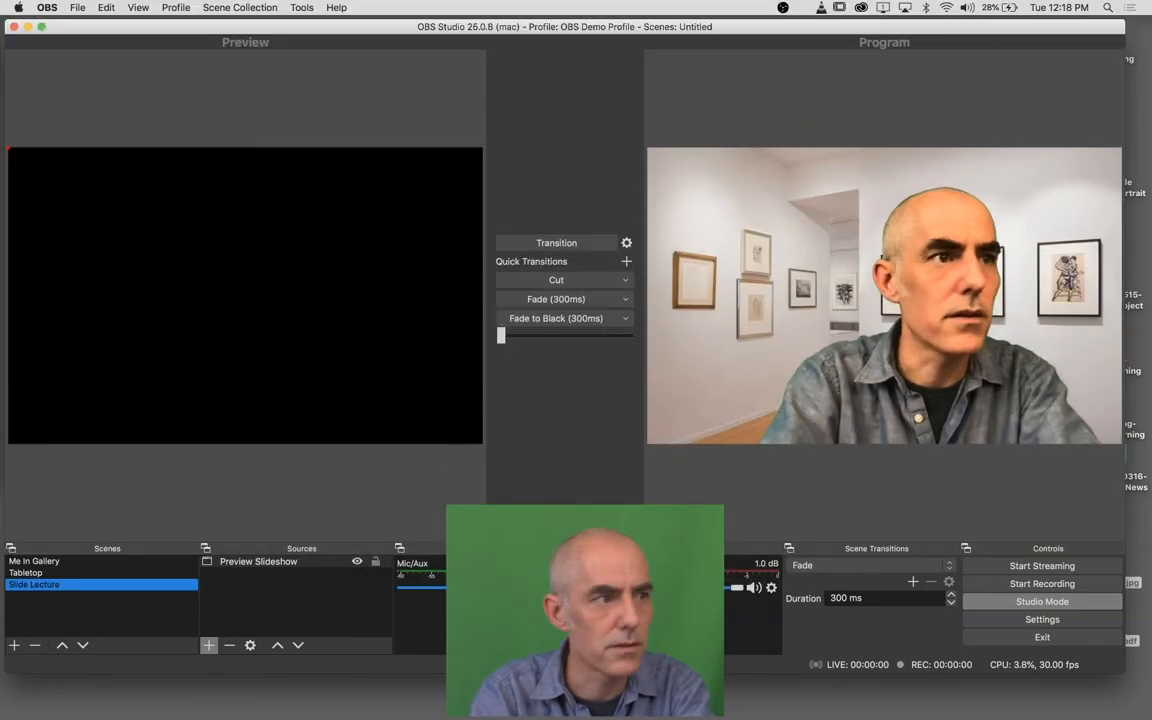
- Bring up the Preview app's slideshow window and set the Preview Slideshow source to capture [Preview] Sample Slideshow.pdf
key("super+Tab")
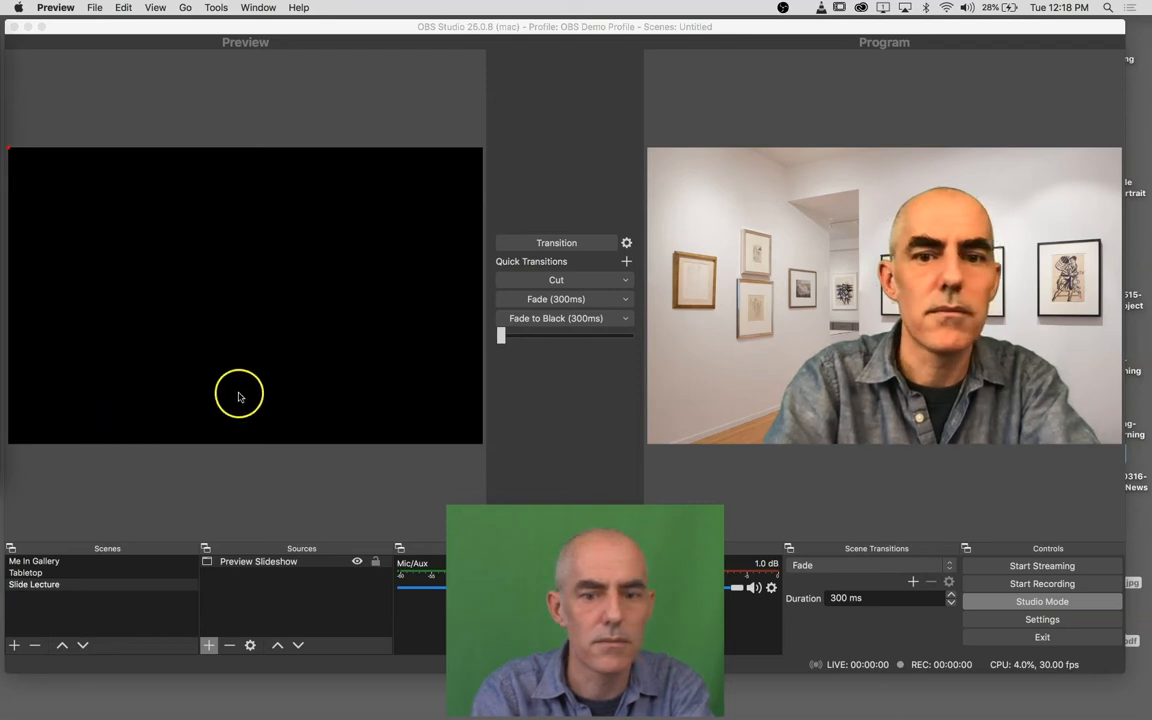
double_click(235, 566)
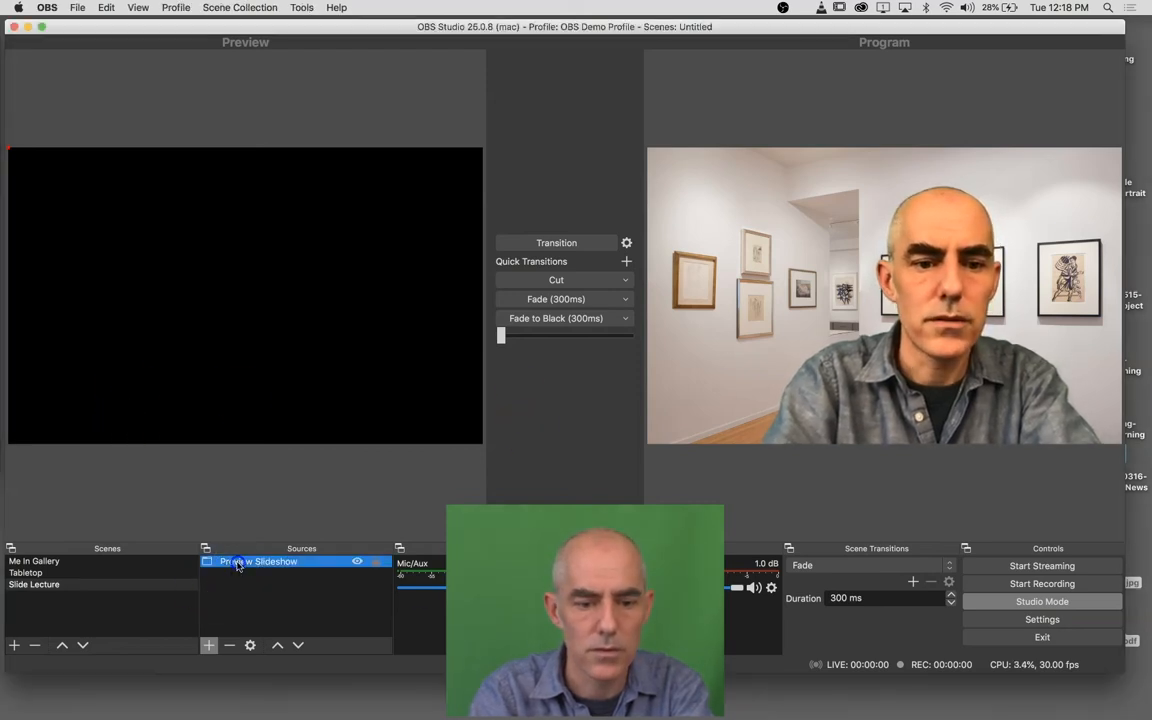
left_click(402, 407)
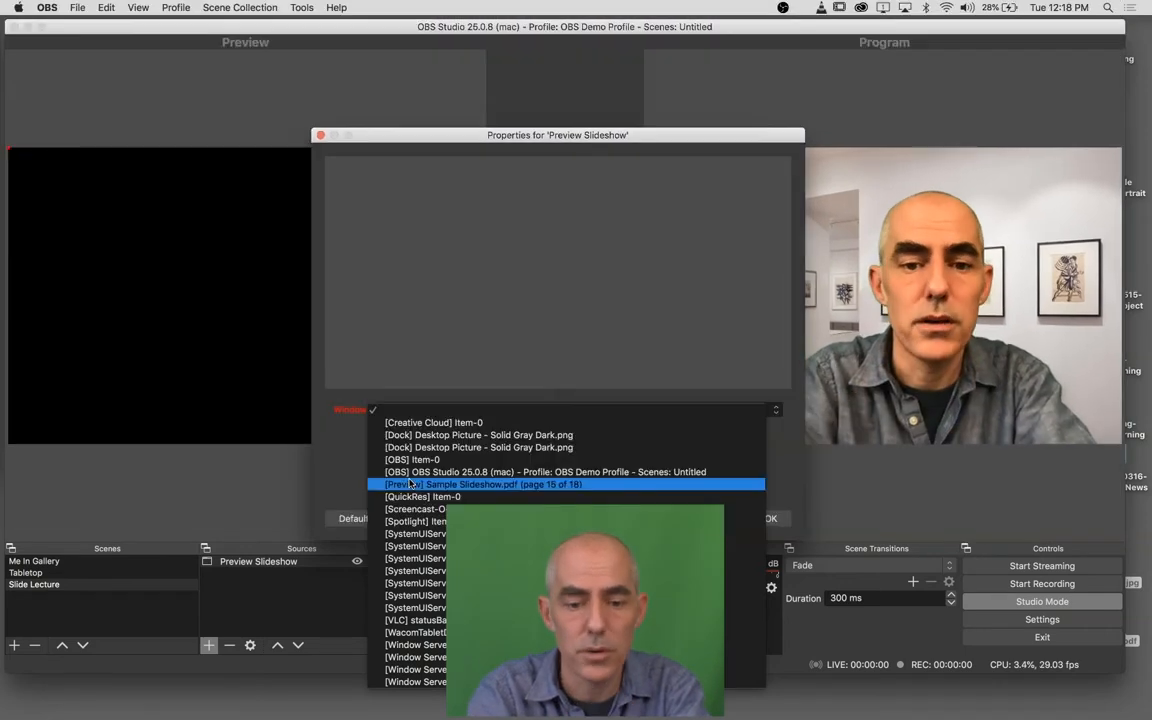
left_click(409, 483)
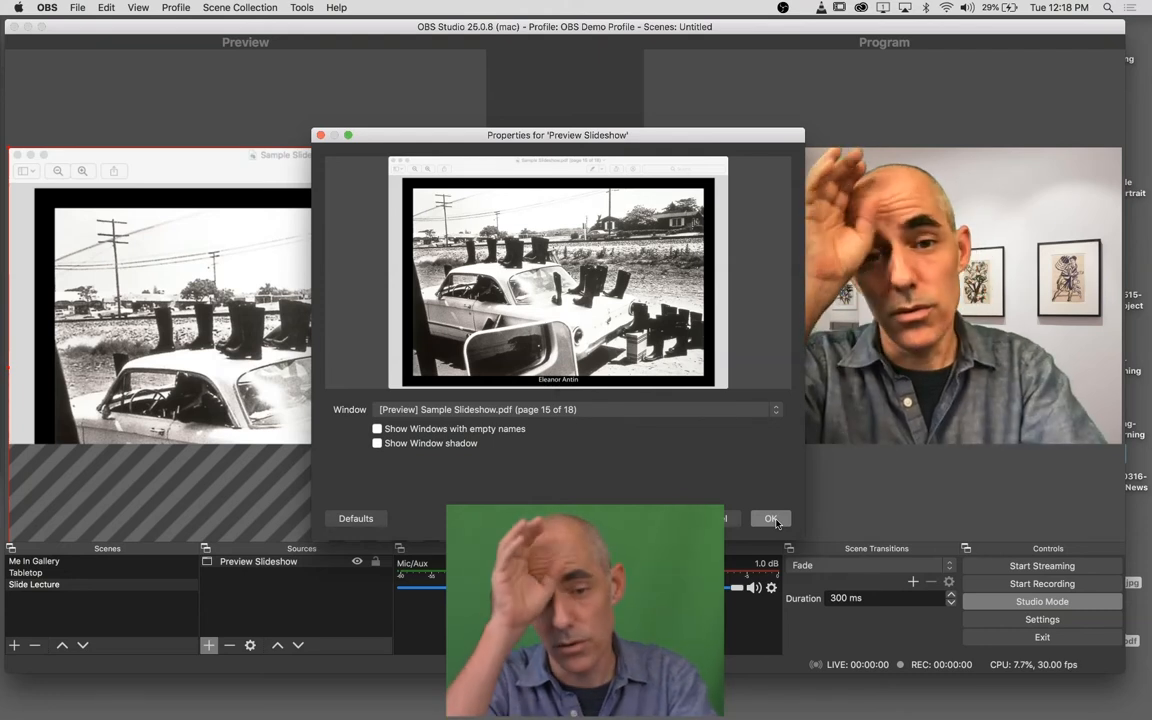
left_click(772, 518)
- Scale the slideshow capture down to the canvas height and center it horizontally in the Slide Lecture scene
left_click(314, 476)
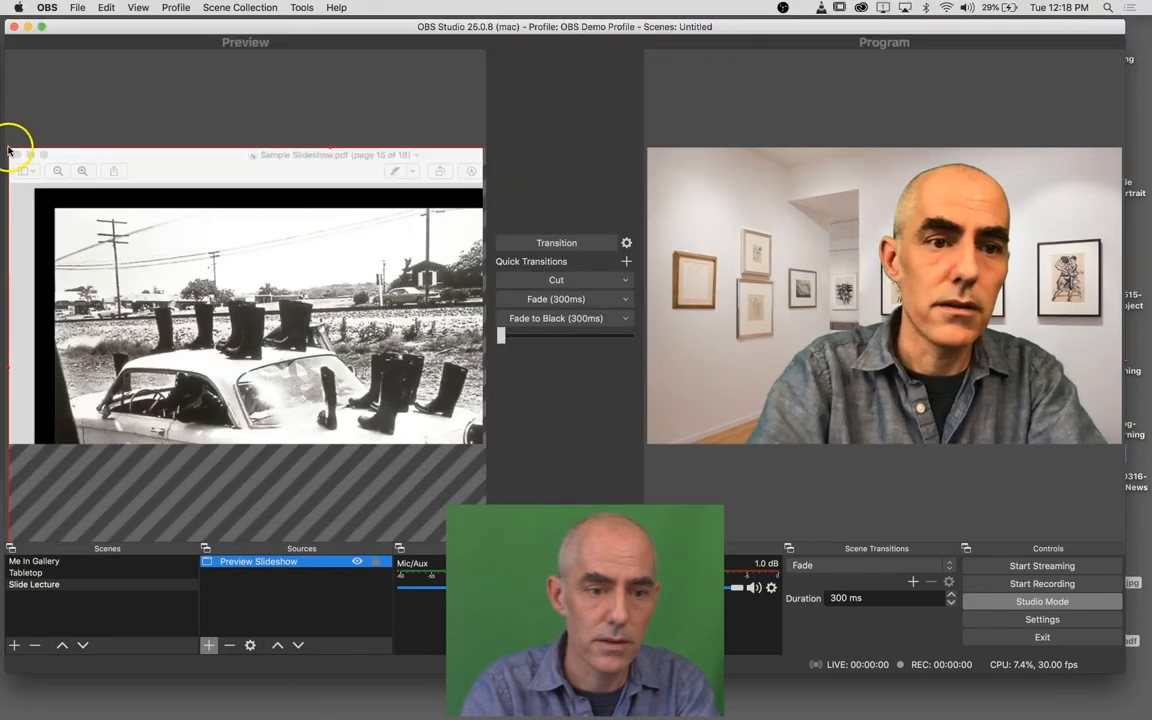
left_click_drag(10, 152, 250, 320)
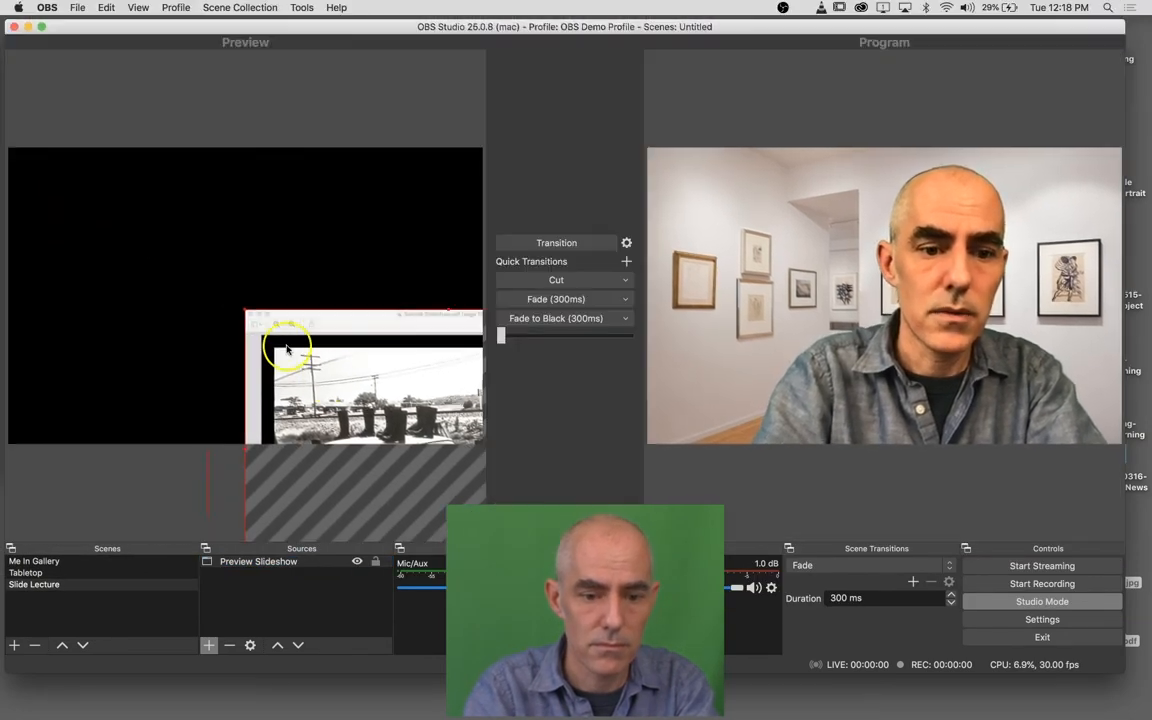
left_click_drag(334, 384, 97, 221)
left_click_drag(412, 425, 440, 436)
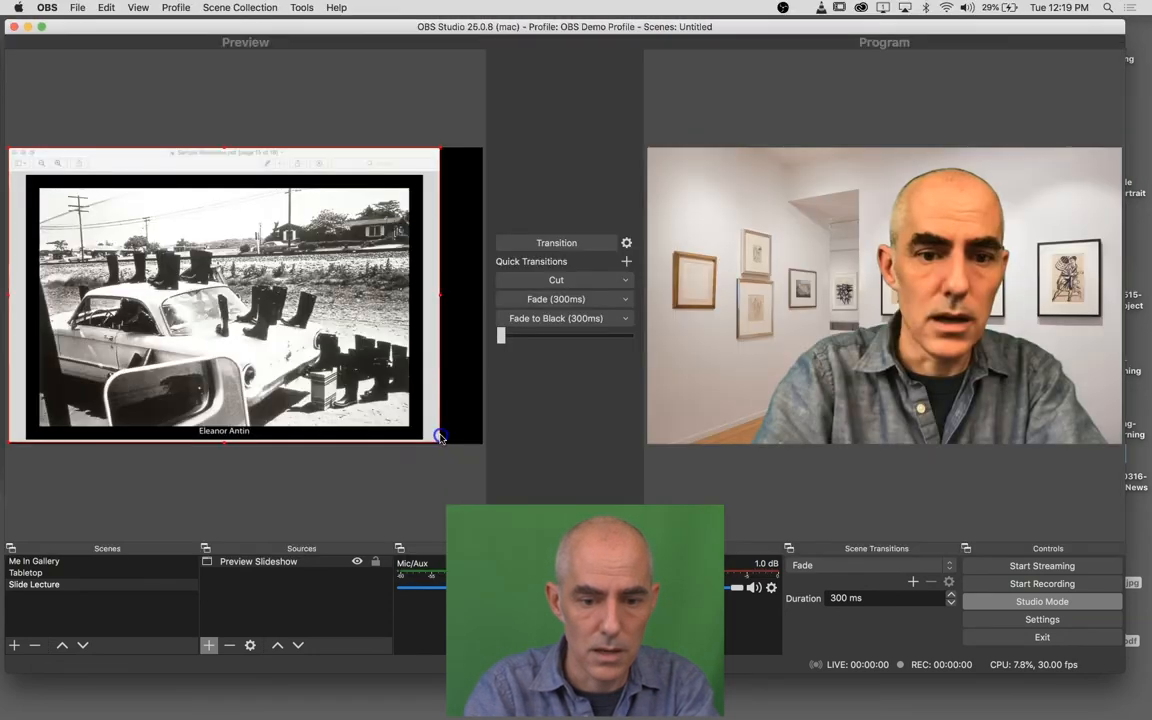
left_click_drag(256, 284, 298, 307)
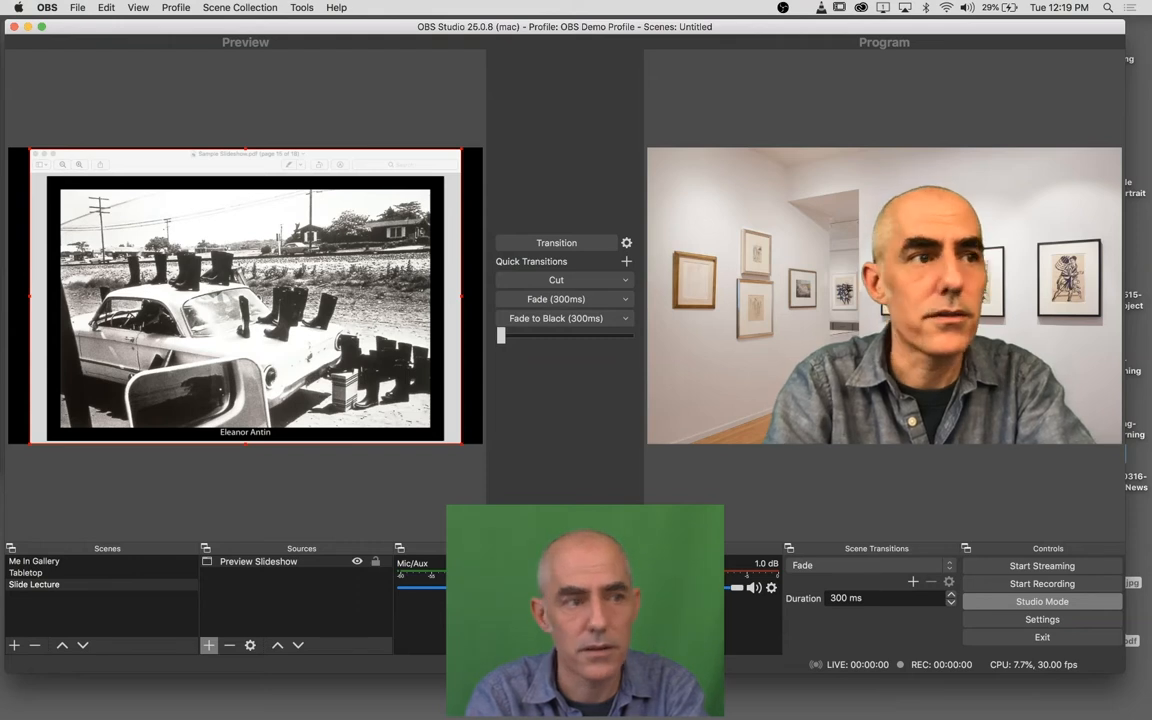
- Switch to the Preview app and move the Sample Slideshow.pdf window fully into view beside the captured image
key("super+Tab")
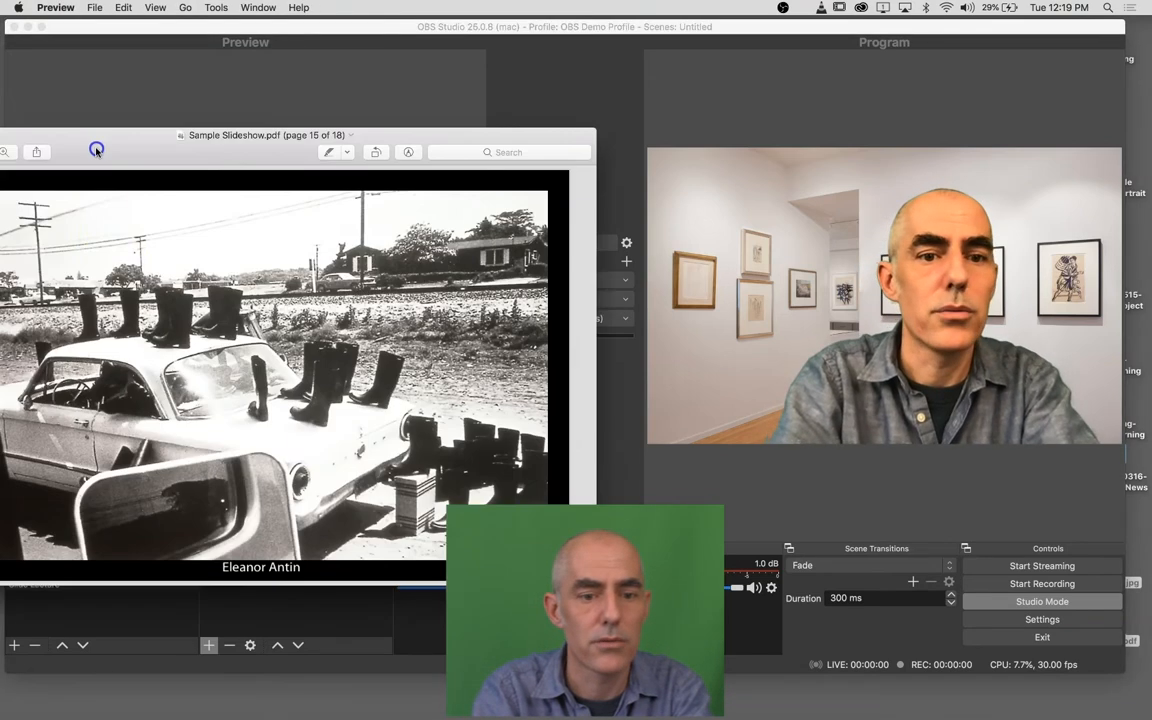
left_click_drag(97, 150, 620, 98)
key("shift+super+f")
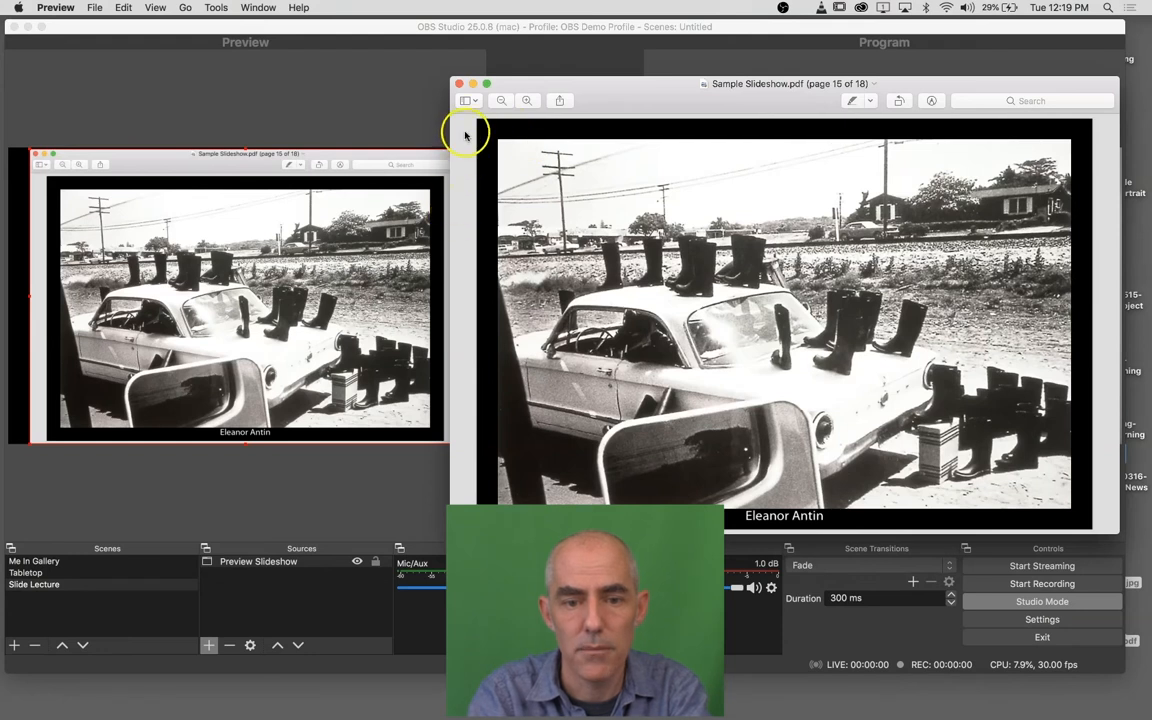
- Show the page thumbnails in the Sample Slideshow.pdf window, then hide the sidebar again
left_click(470, 101)
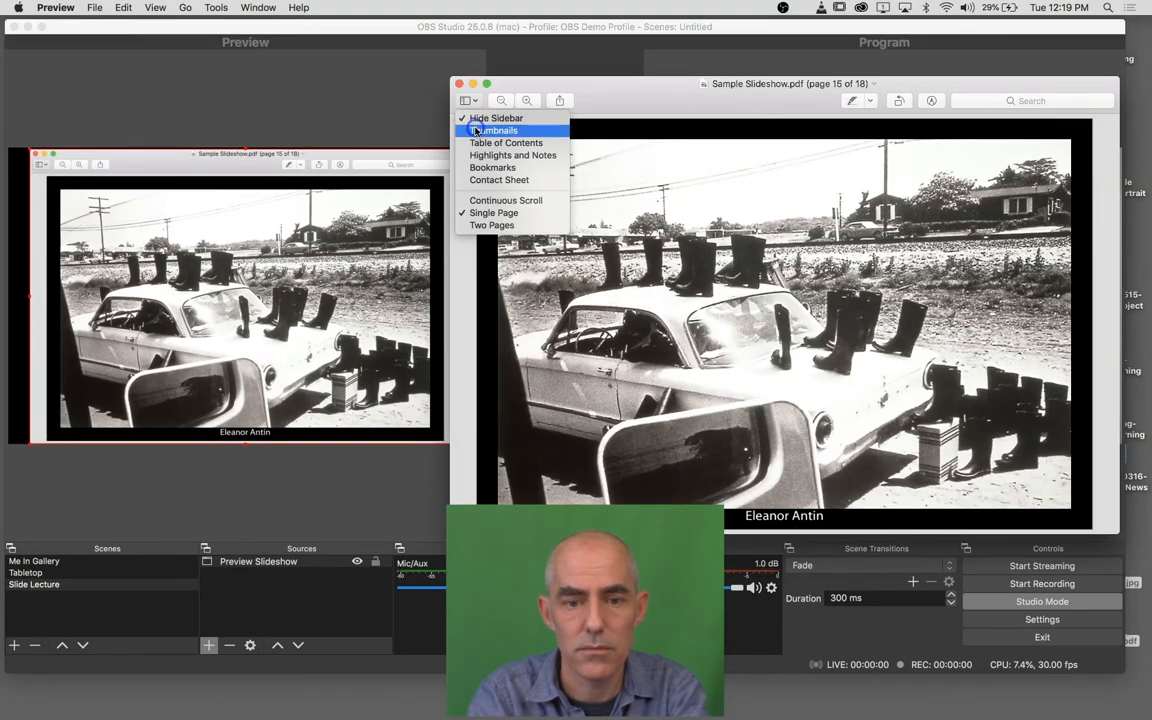
left_click(476, 131)
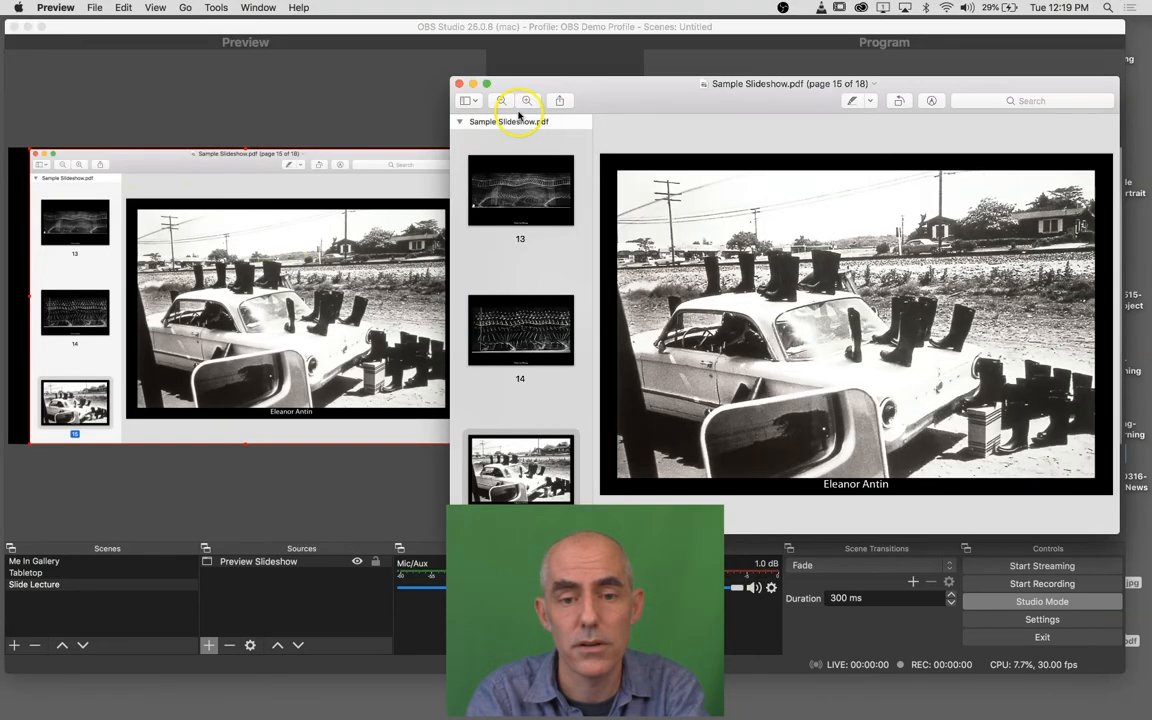
left_click(470, 101)
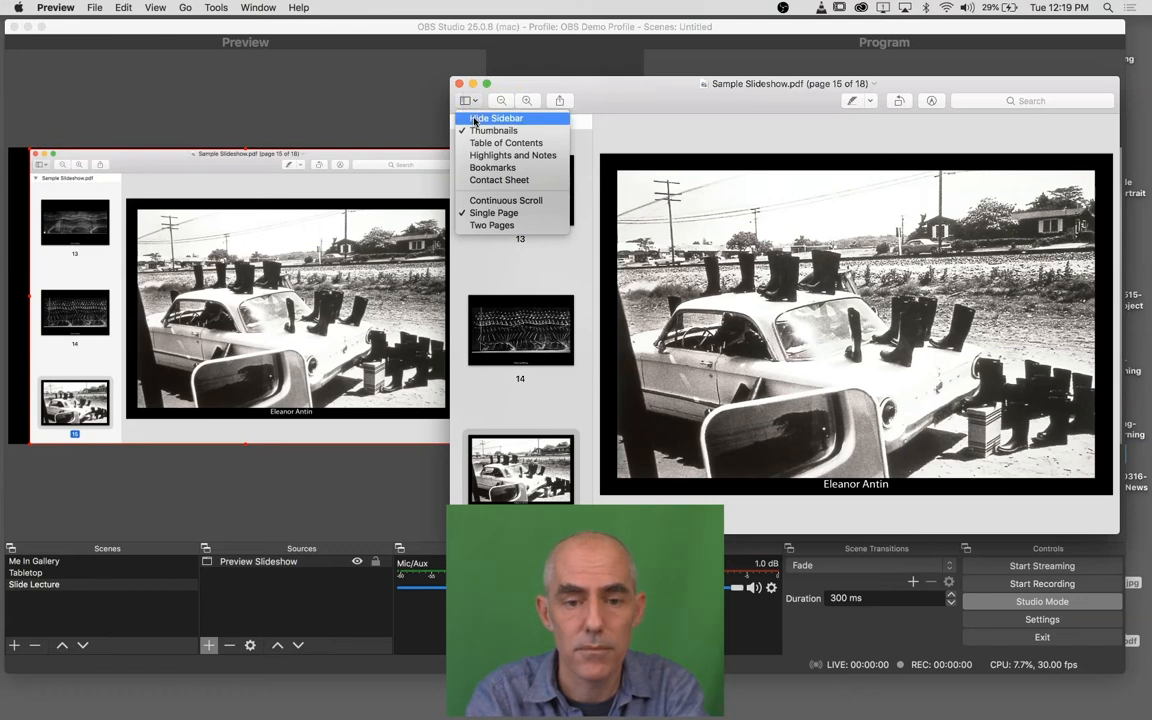
left_click(477, 128)
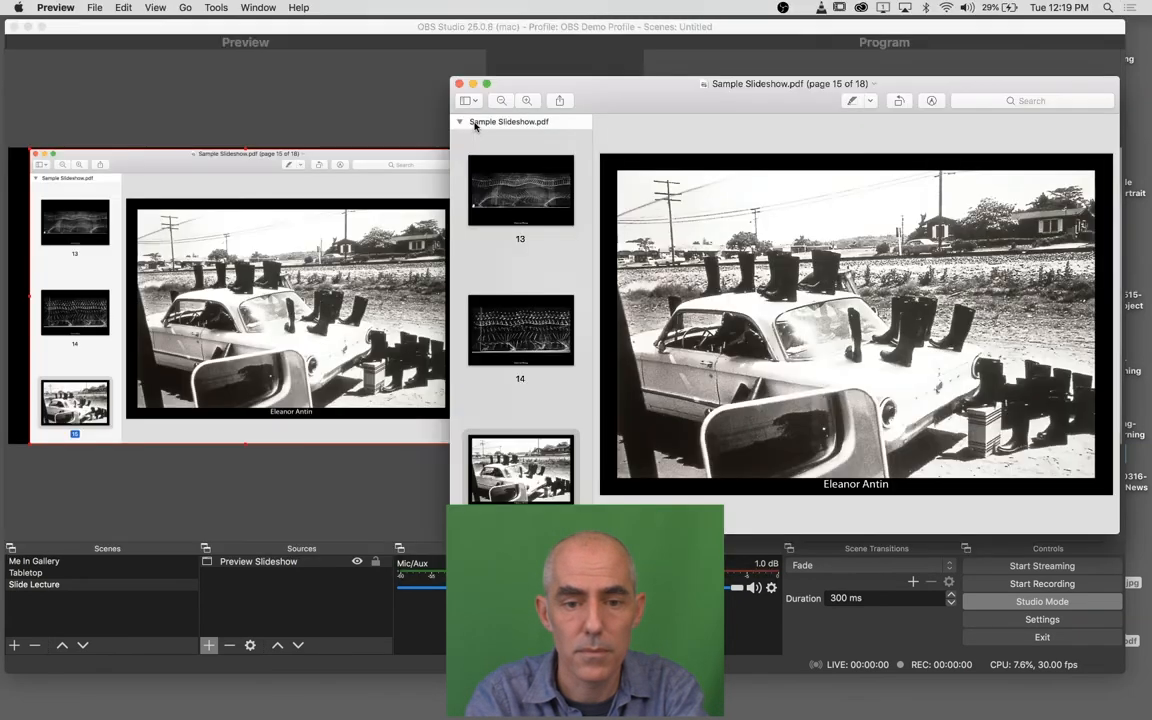
left_click(470, 101)
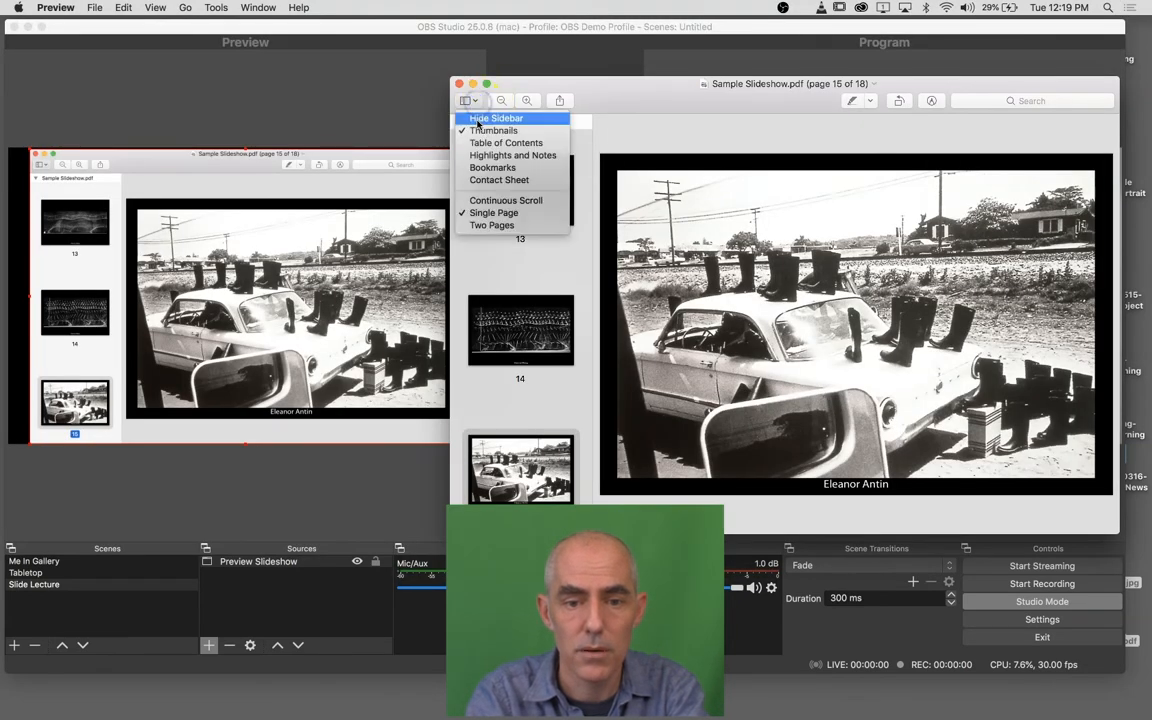
left_click(479, 119)
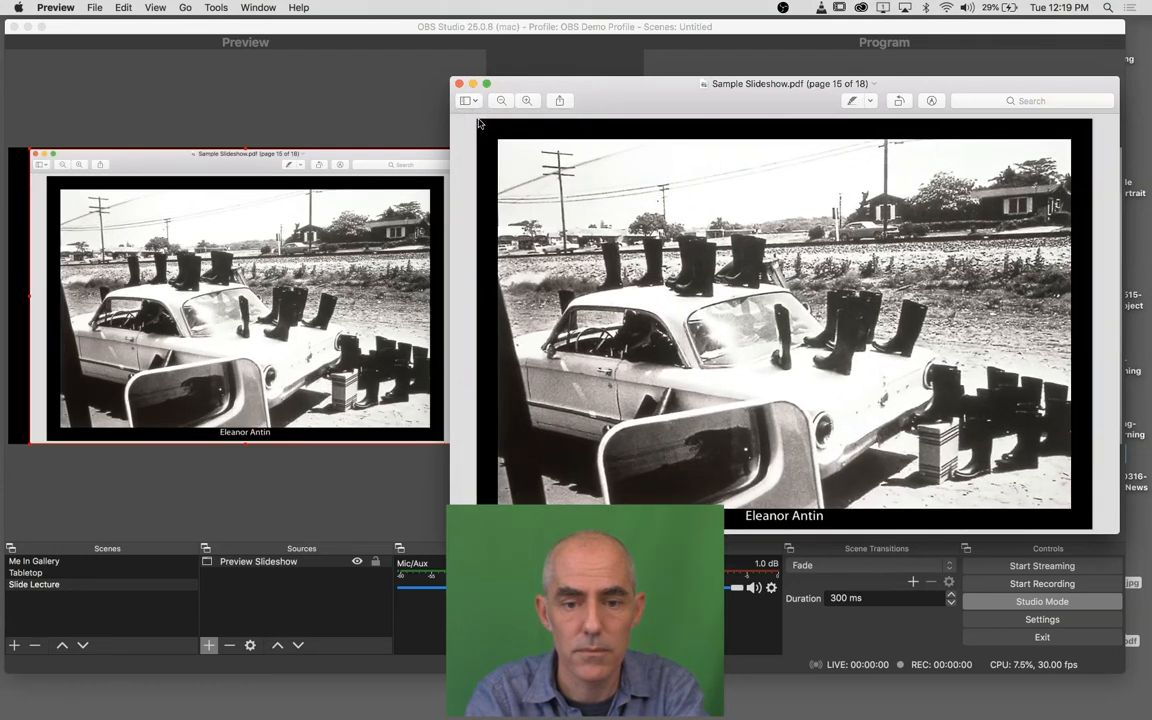
- Page back through Sample Slideshow.pdf to page 8 and move its window out of the way of OBS
key("Up")
key("Up")
key("Up")
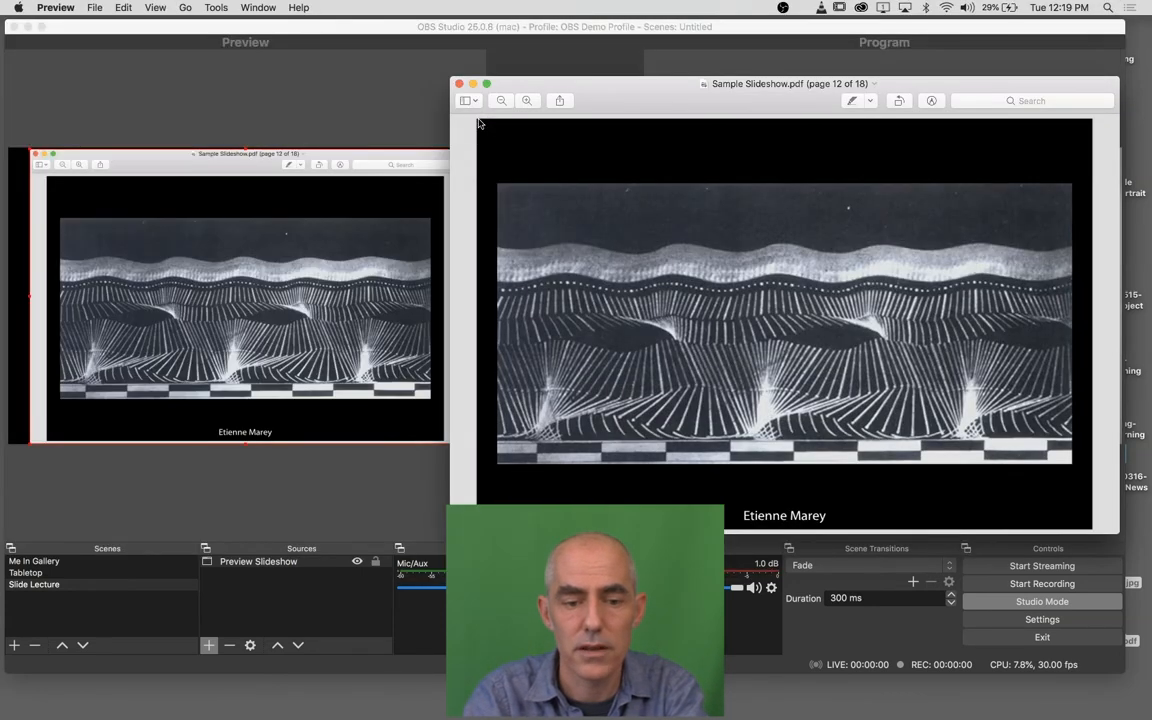
key("Up")
key("Up")
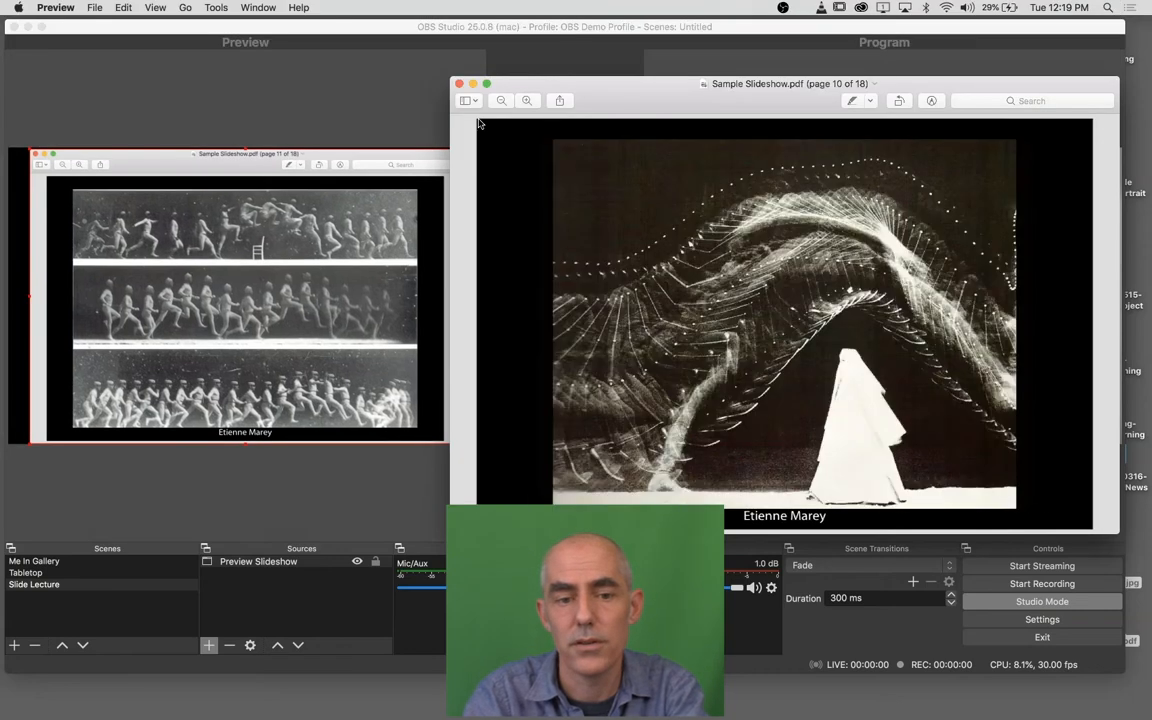
key("Up")
key("Up")
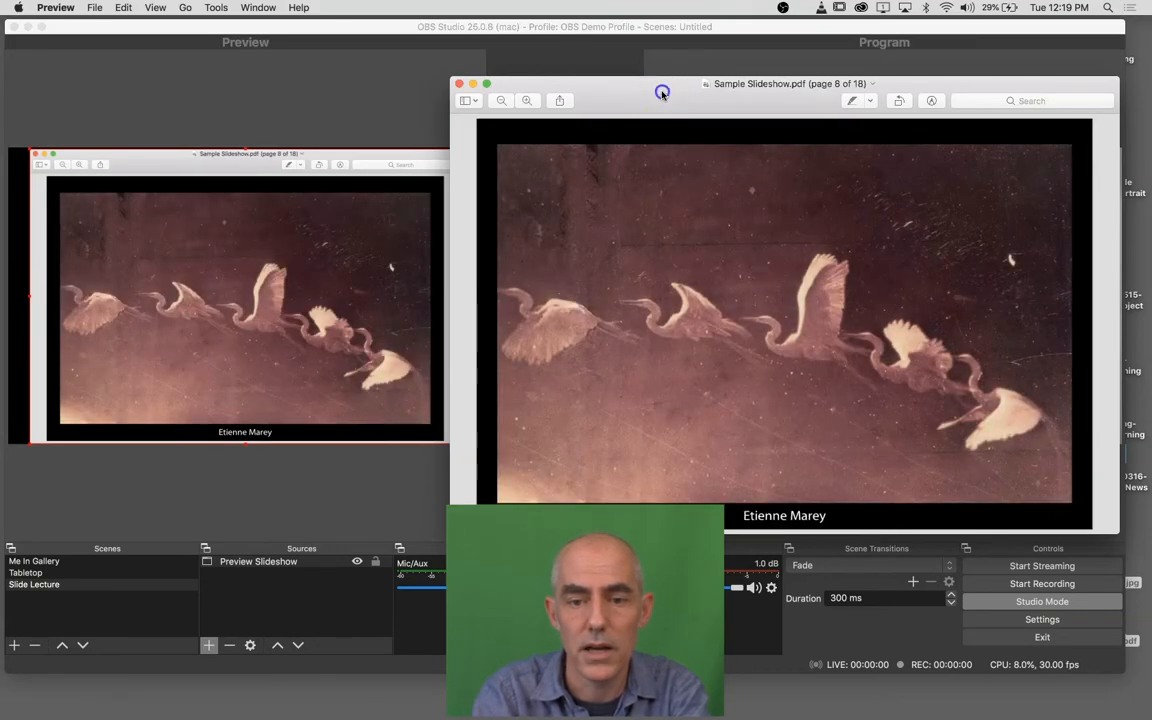
left_click_drag(663, 90, 0, 88)
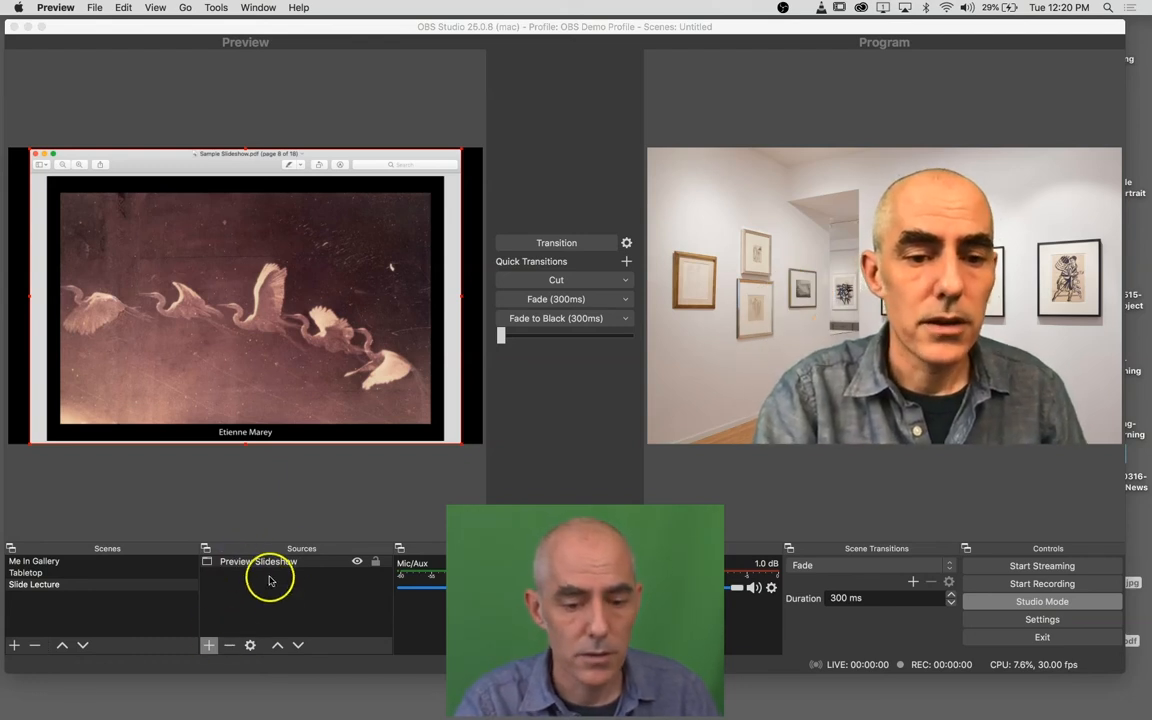
- Add the existing Laptop Built In Camera as a Video Capture Device source to the Slide Lecture scene in OBS
left_click(268, 588)
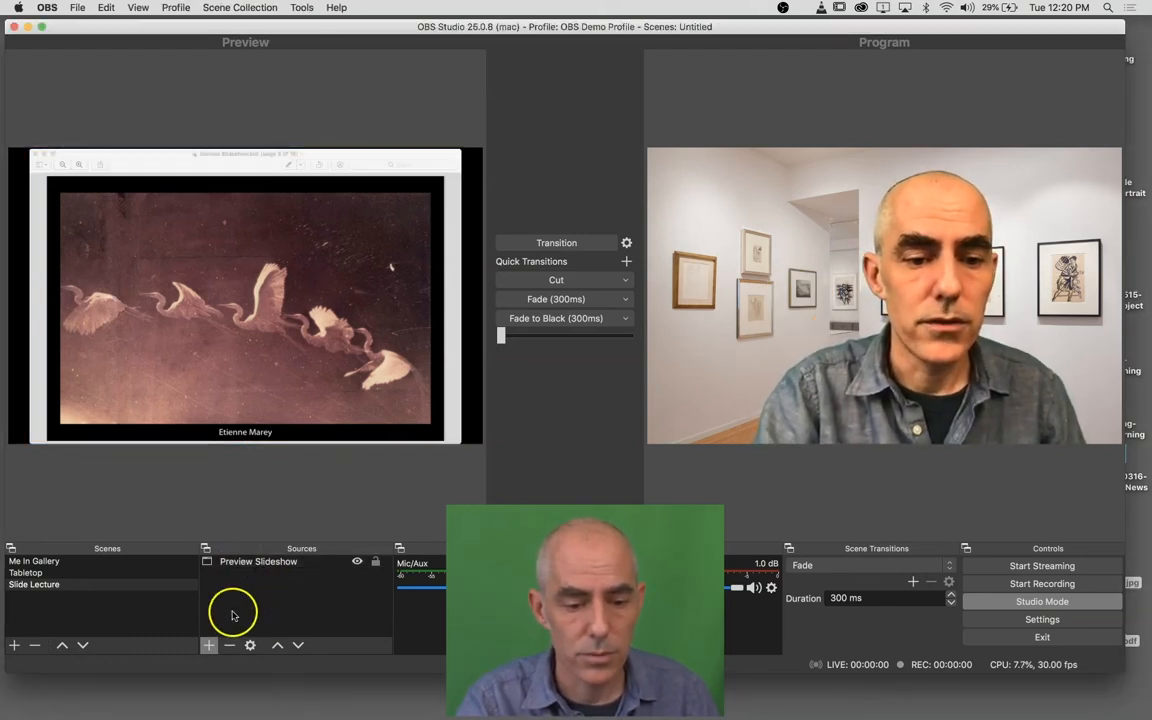
left_click(209, 645)
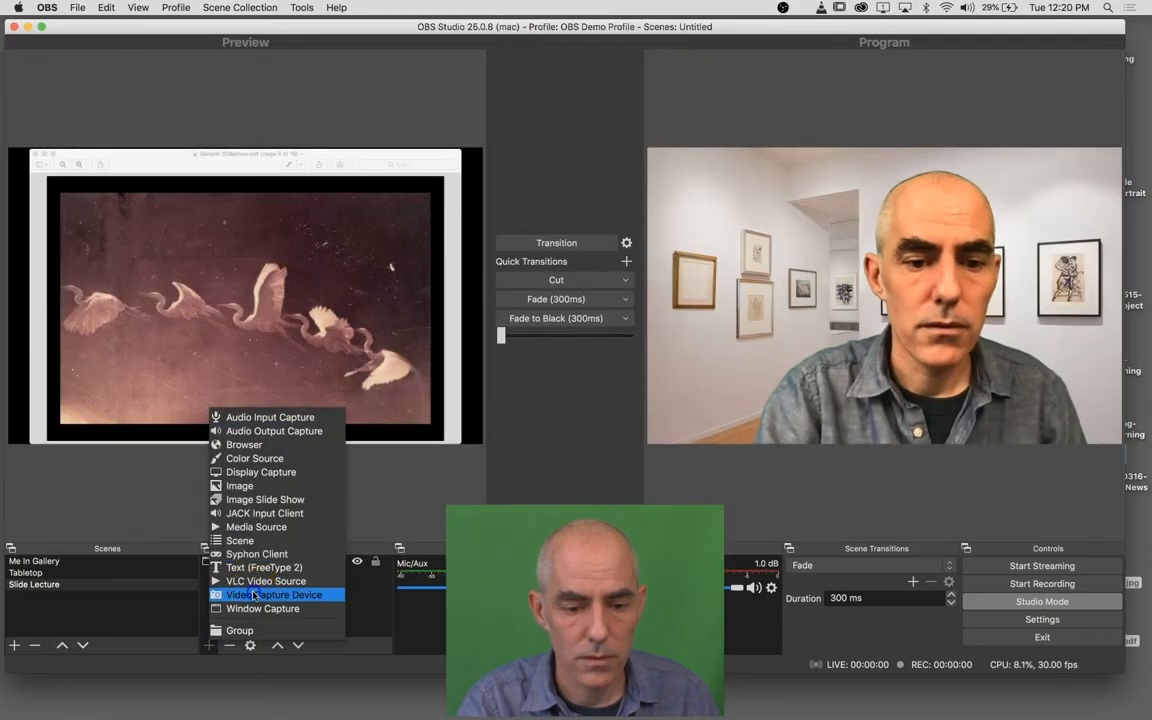
left_click(254, 595)
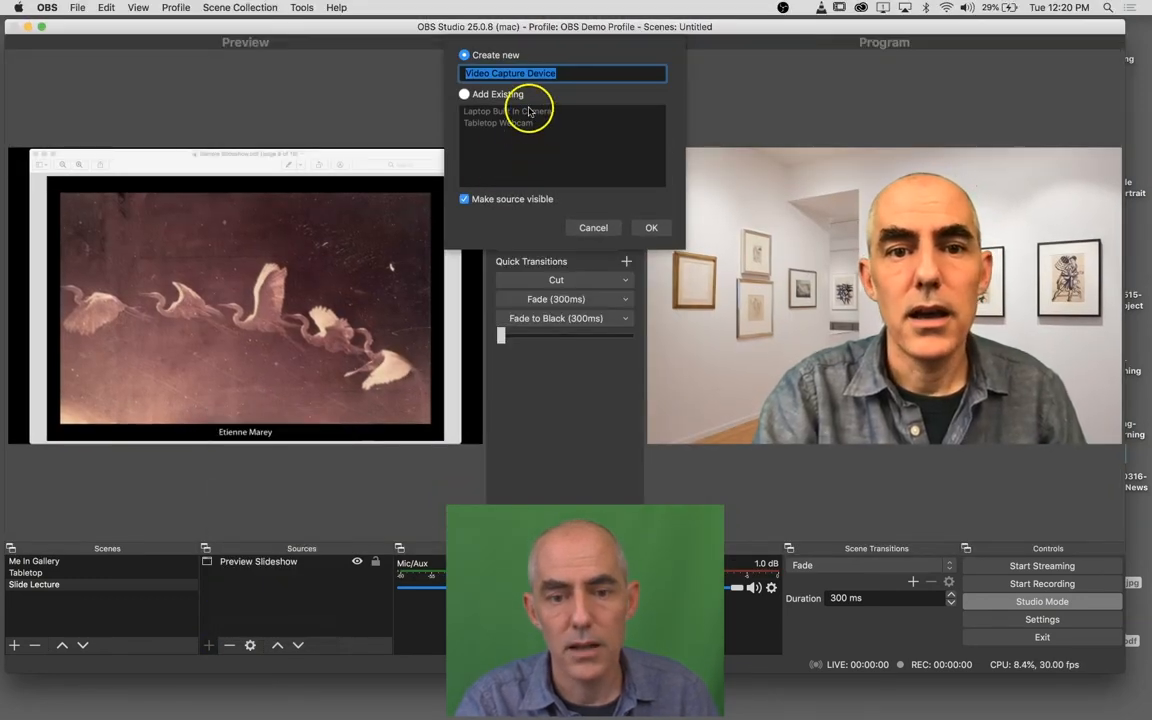
left_click(499, 100)
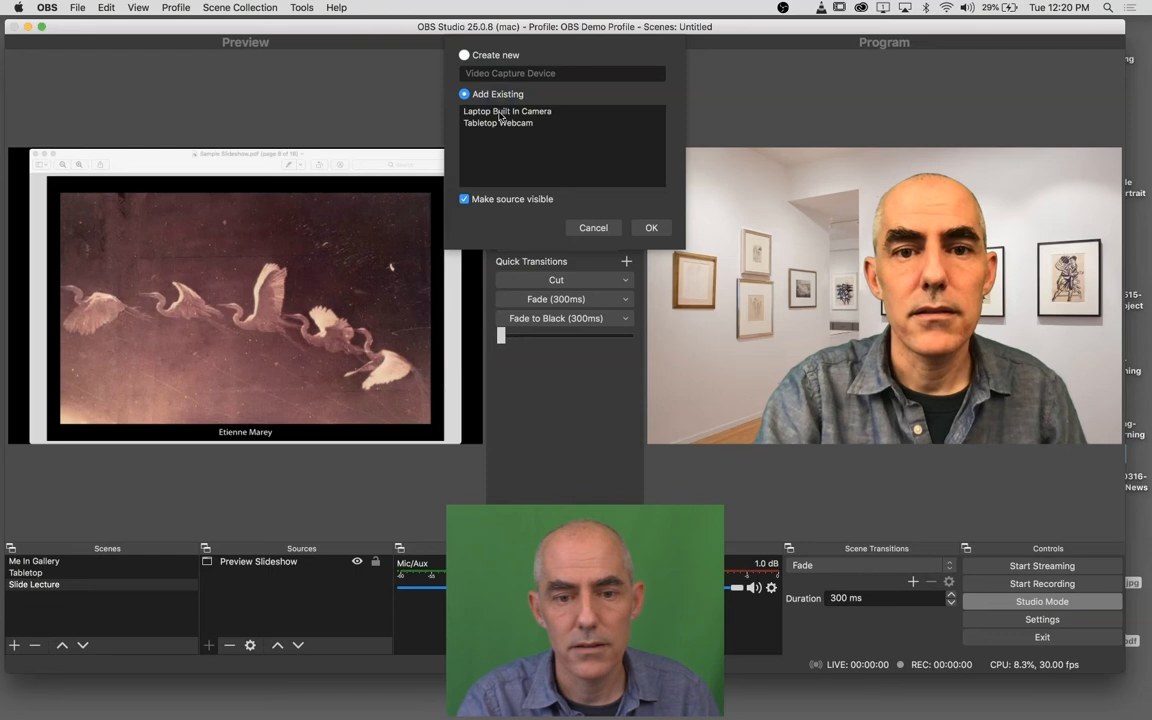
left_click(501, 112)
left_click(650, 229)
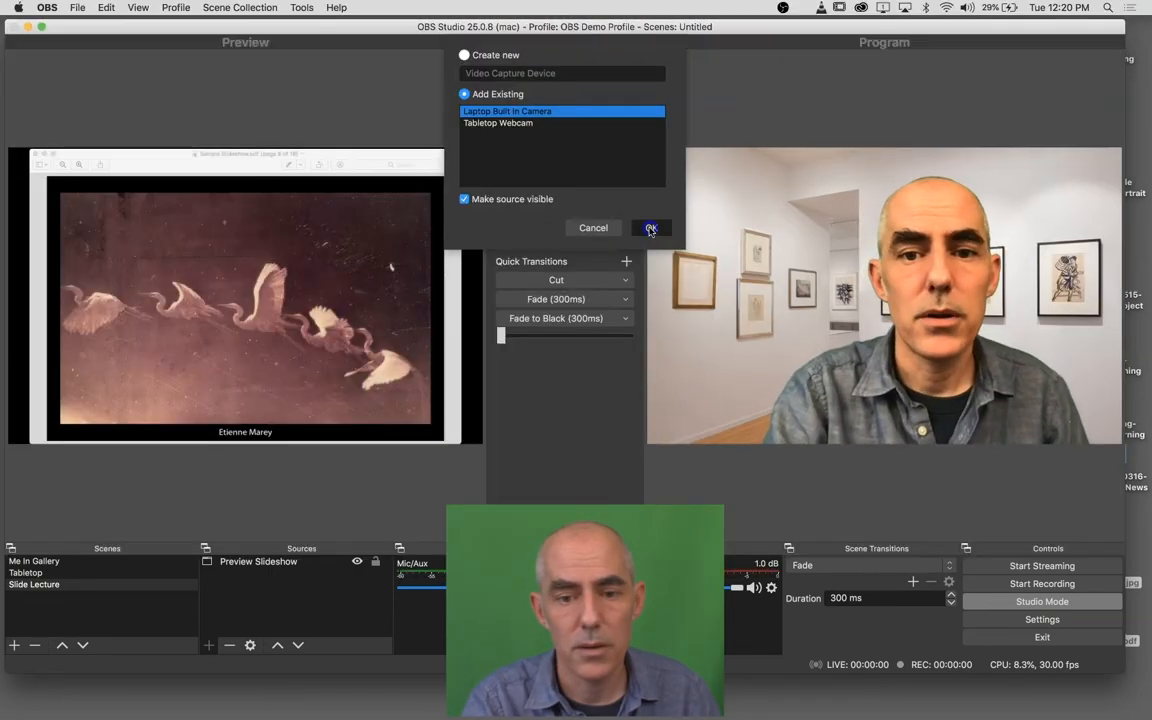
left_click(650, 229)
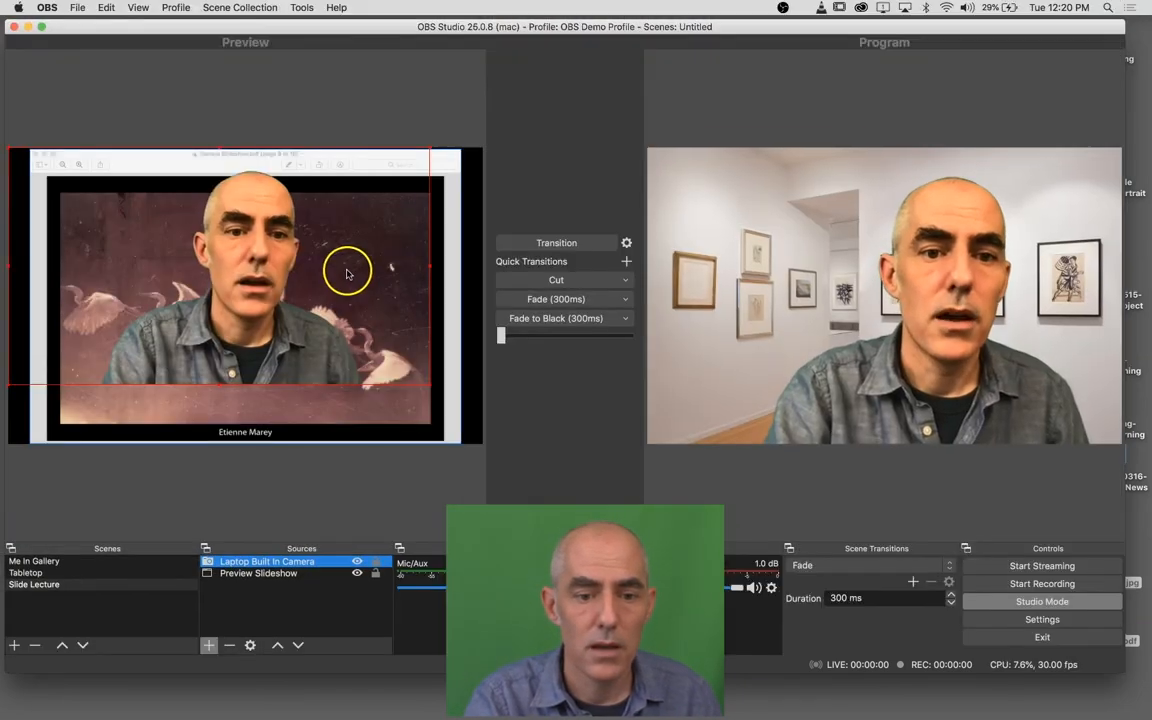
- Shrink the camera image into the lower-right corner of the Slide Lecture canvas and transition the scene to Program
left_click_drag(256, 266, 350, 319)
left_click_drag(108, 207, 331, 343)
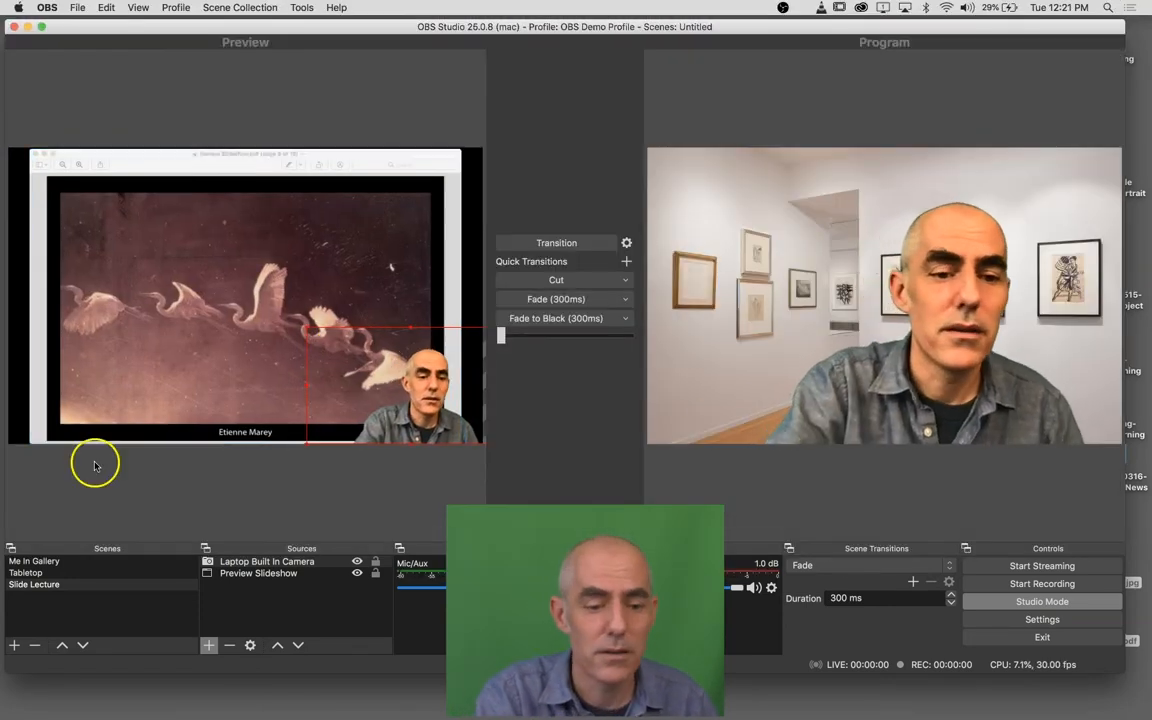
left_click(99, 612)
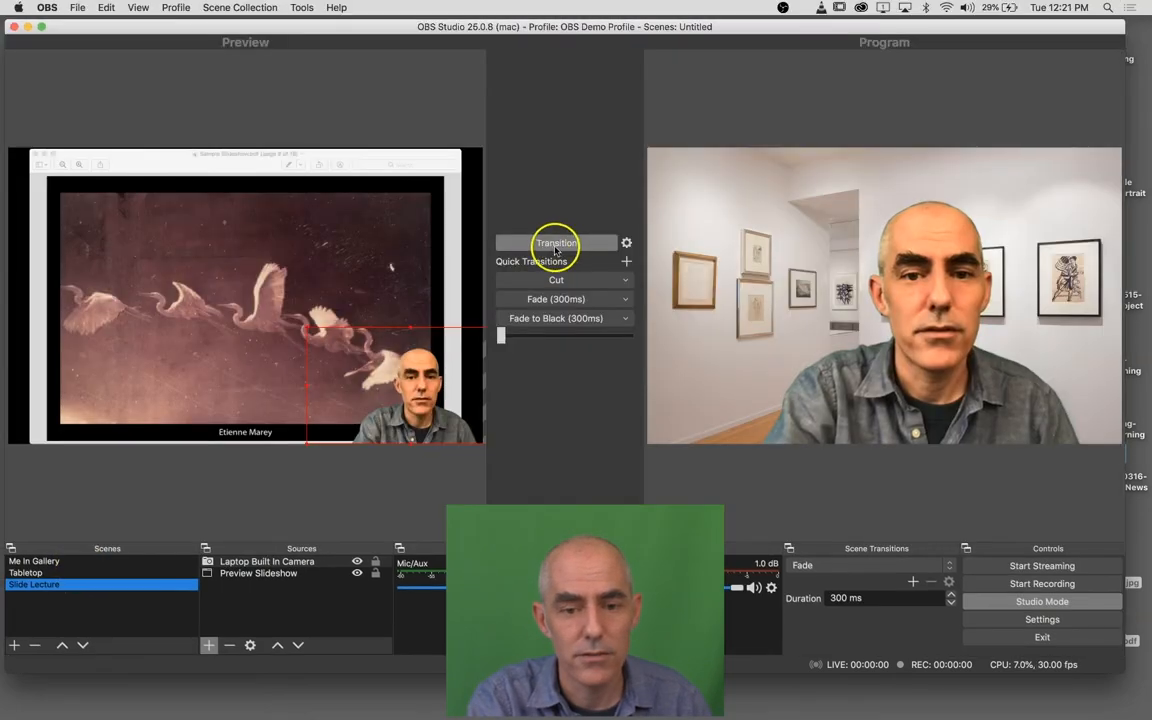
left_click(556, 243)
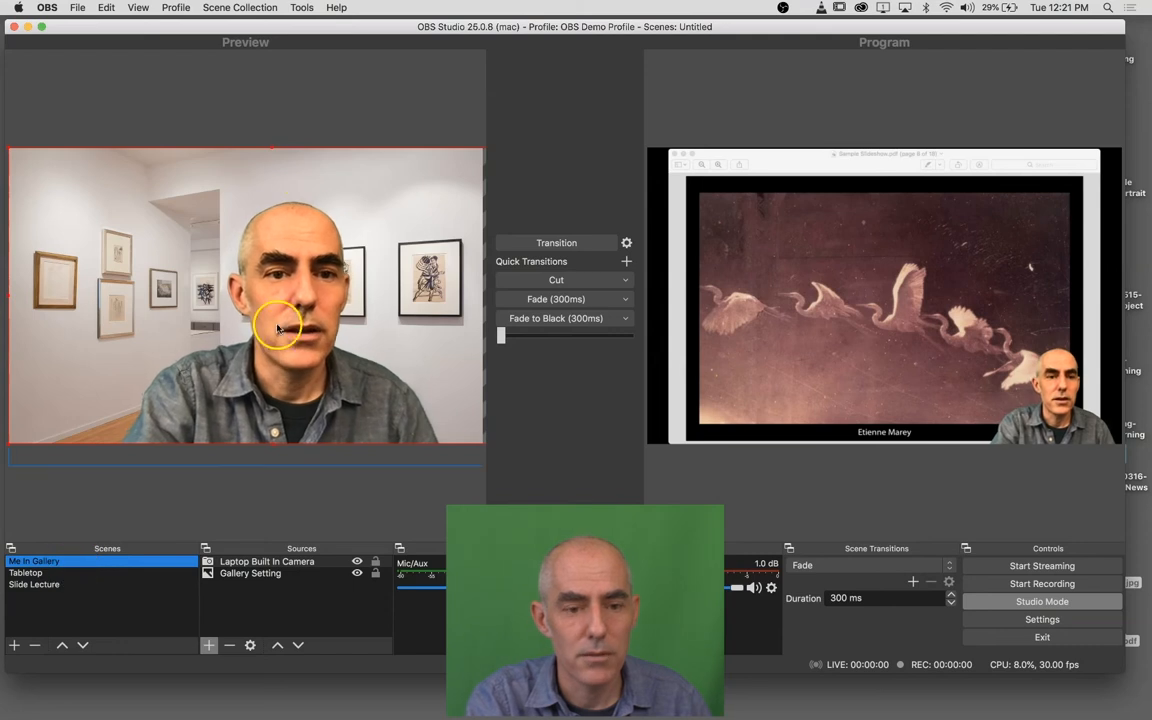
- Compare the Tabletop and Slide Lecture scenes in Preview, then transition Tabletop to Program
left_click(22, 573)
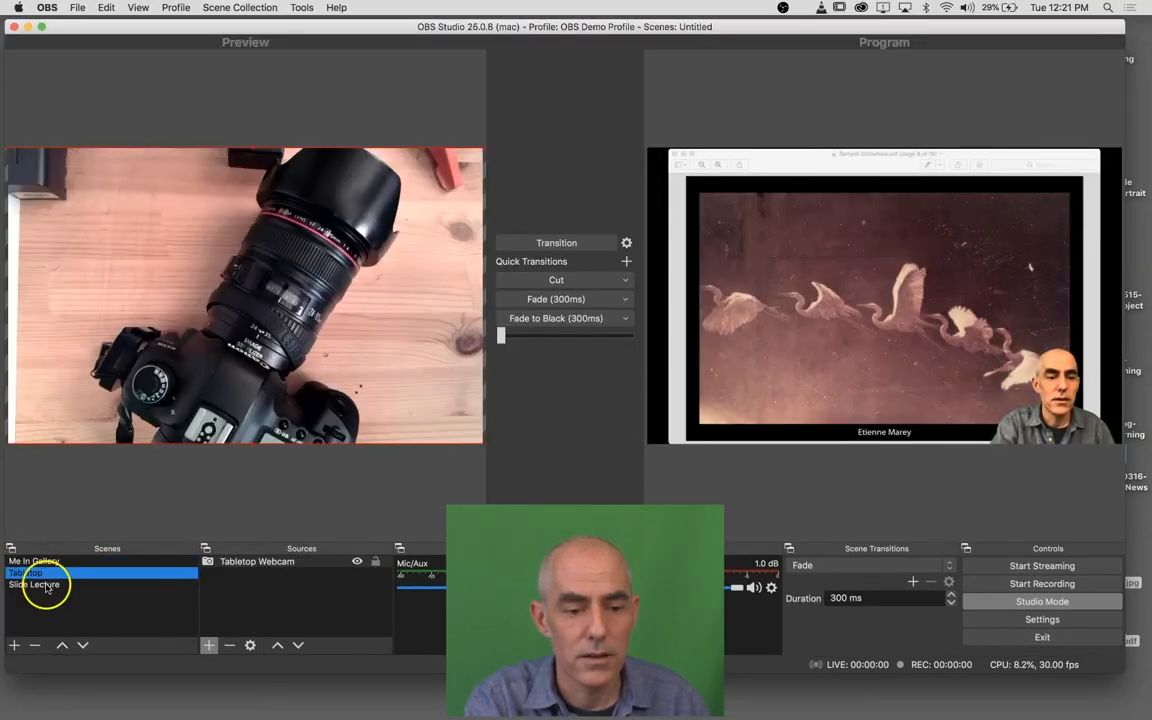
left_click(40, 586)
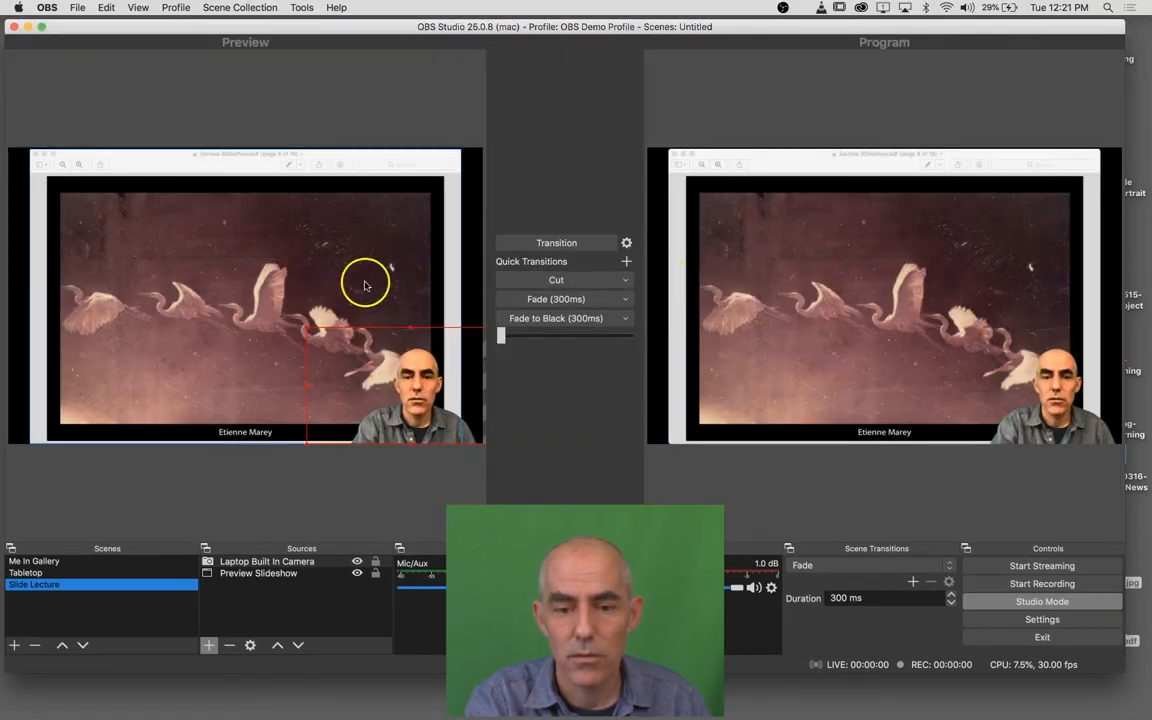
left_click(40, 573)
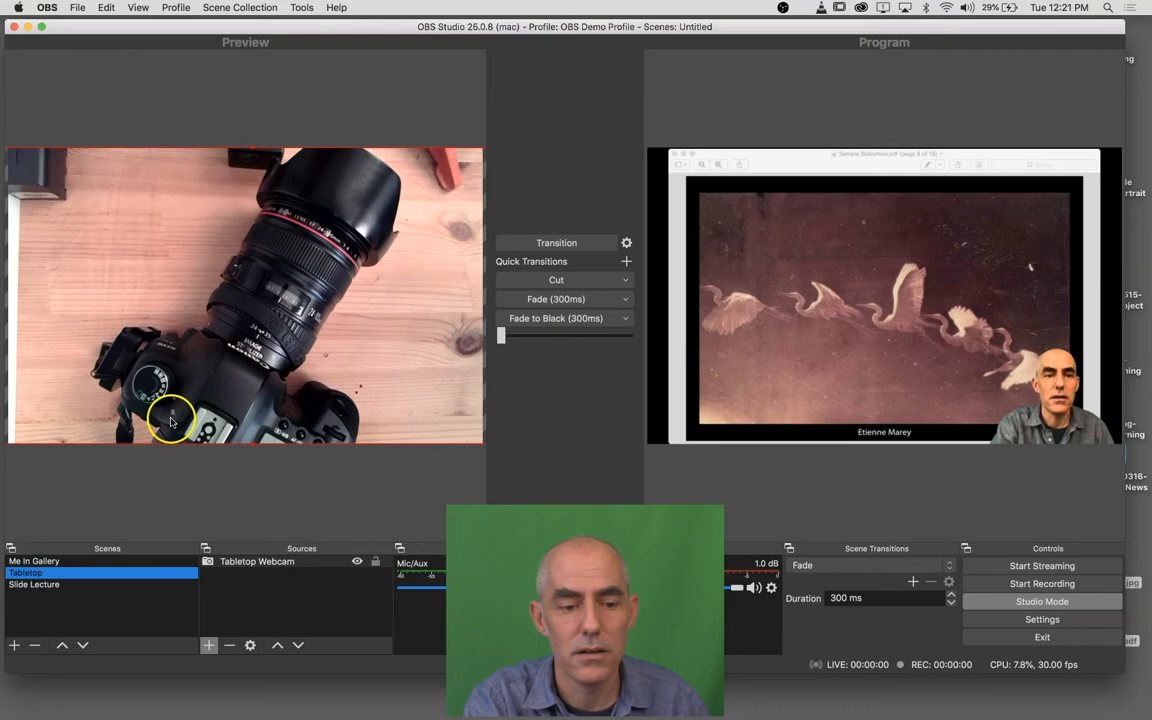
left_click(518, 242)
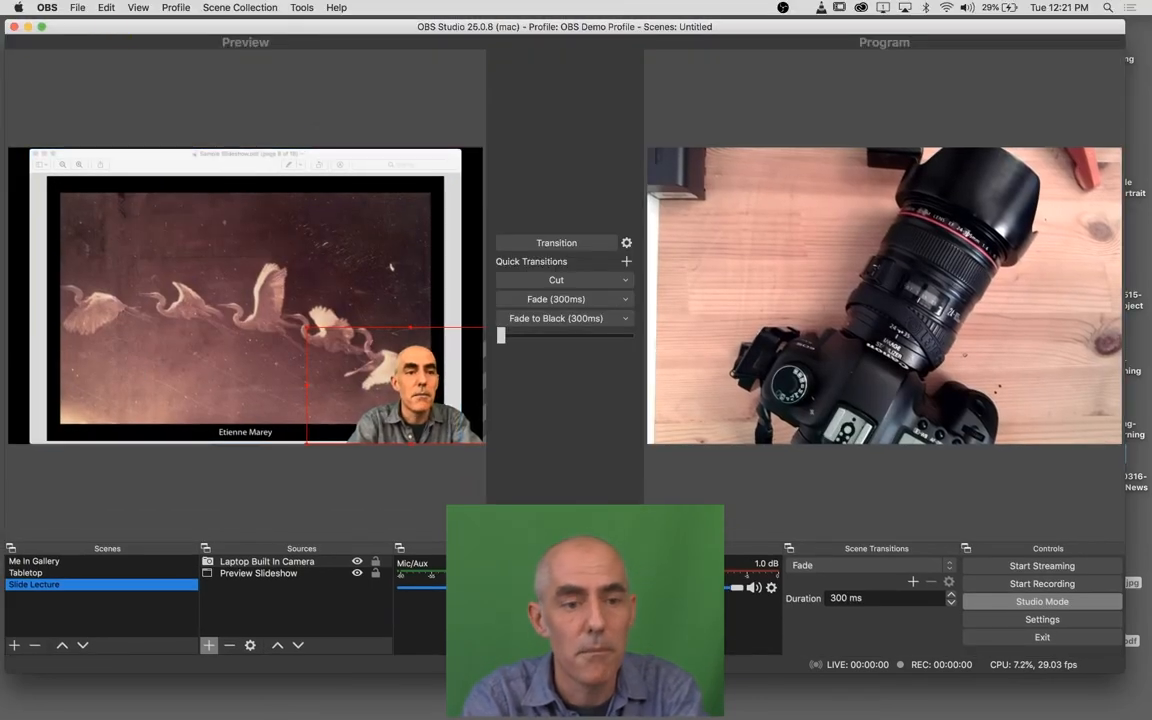
- Open the OBS hotkey preferences and assign 1 as the hotkey for switching to the Me In Gallery scene
left_click(77, 7)
mouse_move(47, 7)
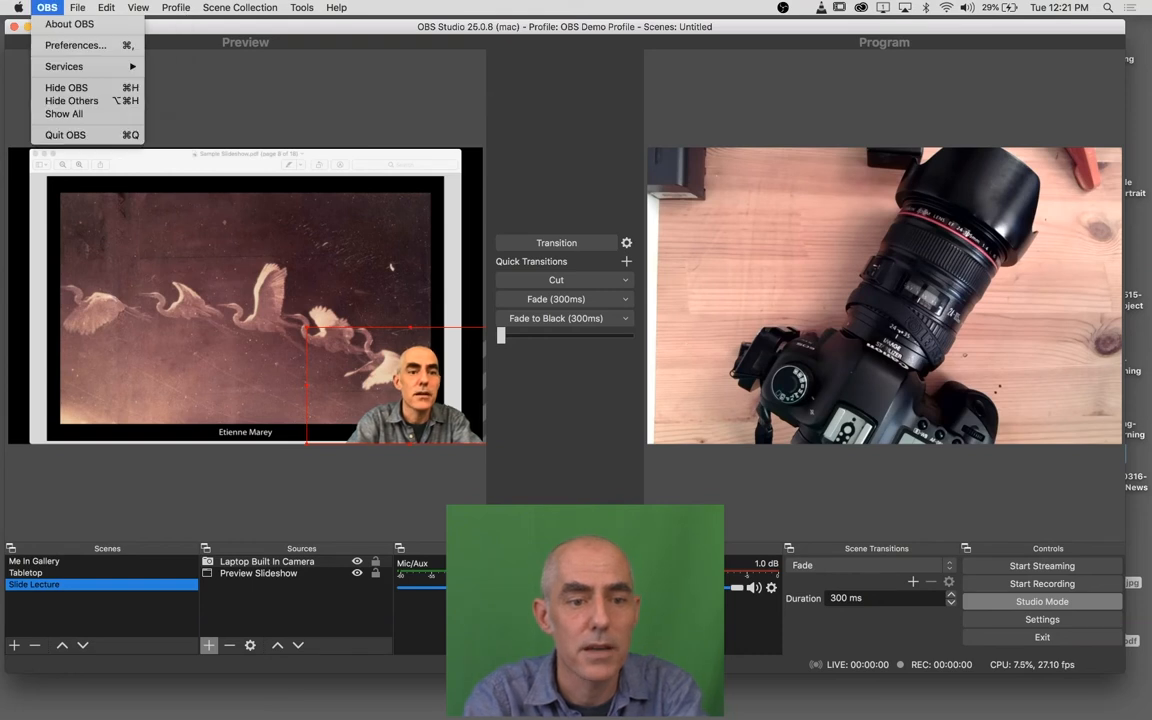
left_click(60, 45)
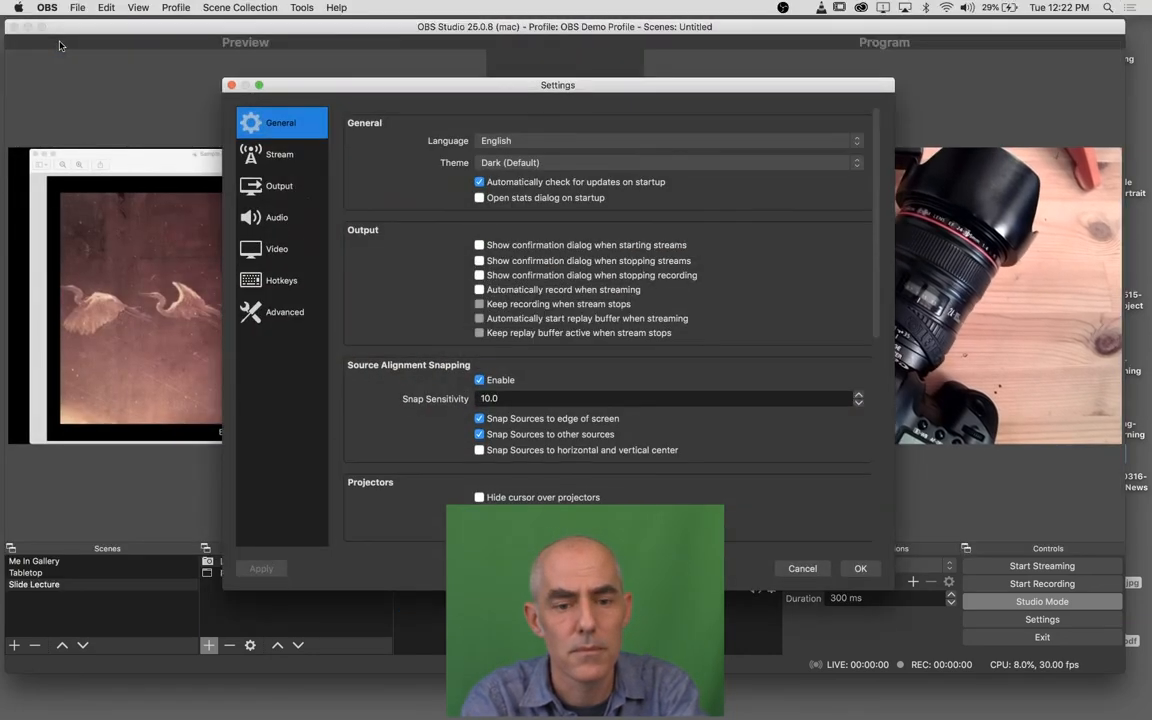
left_click(279, 280)
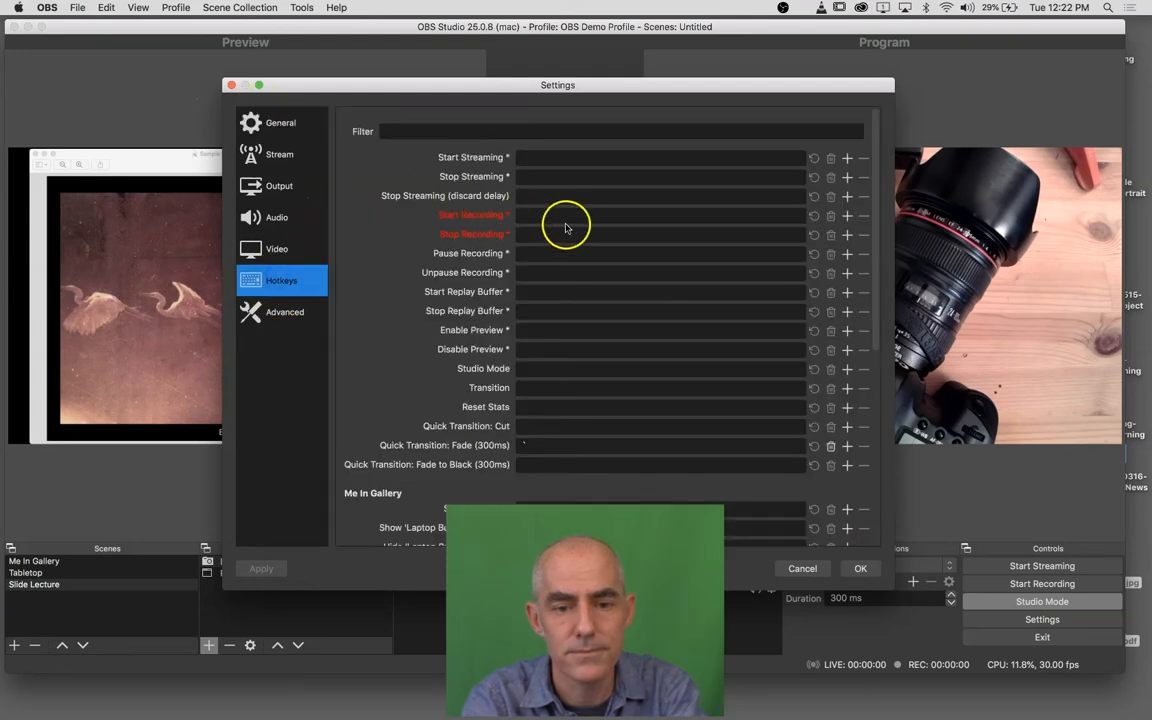
scroll(571, 309, "down", 5)
scroll(573, 313, "down", 3)
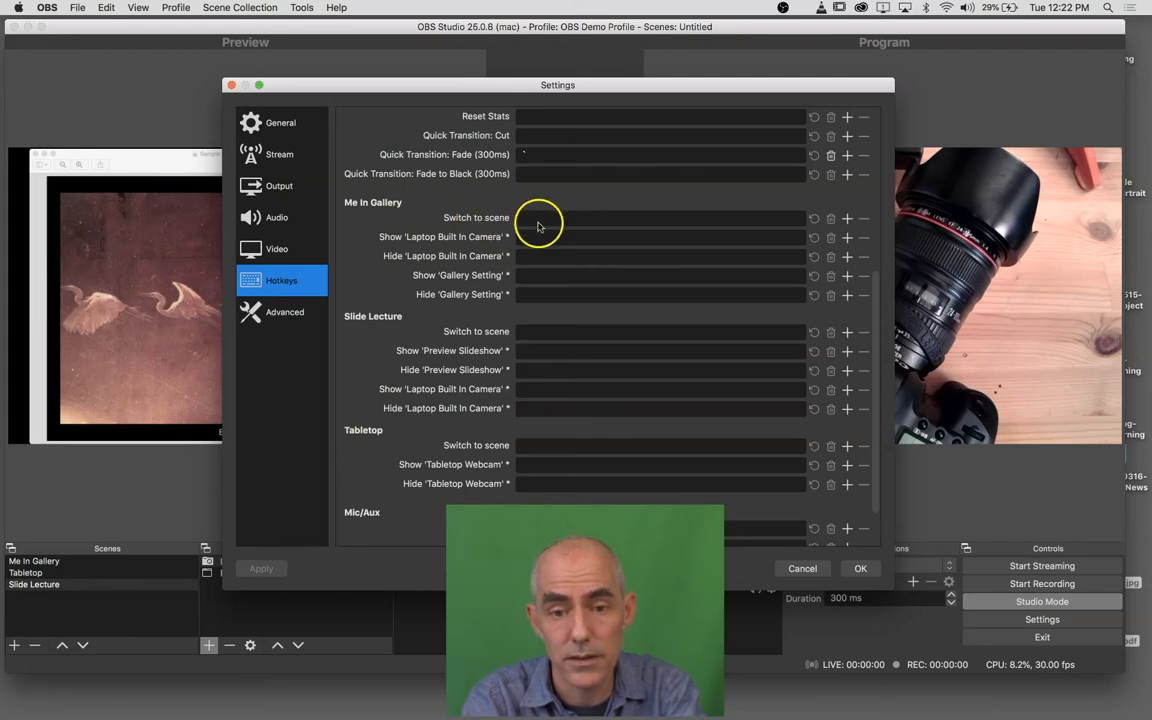
left_click(537, 222)
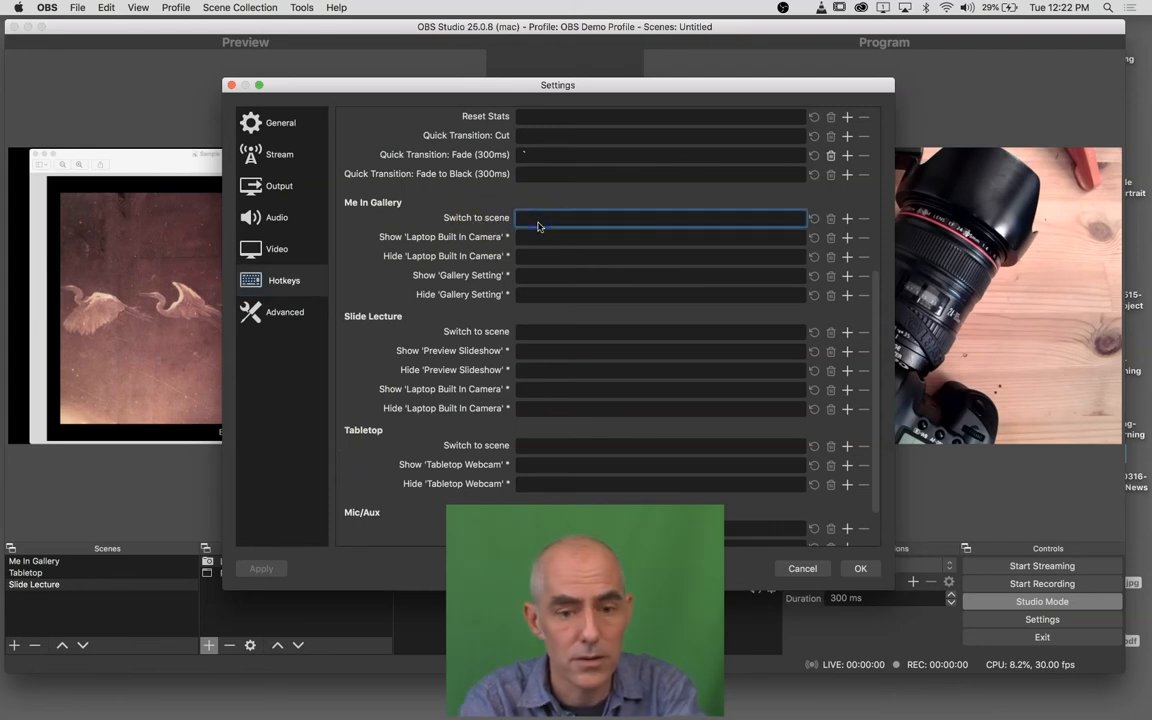
left_click(534, 220)
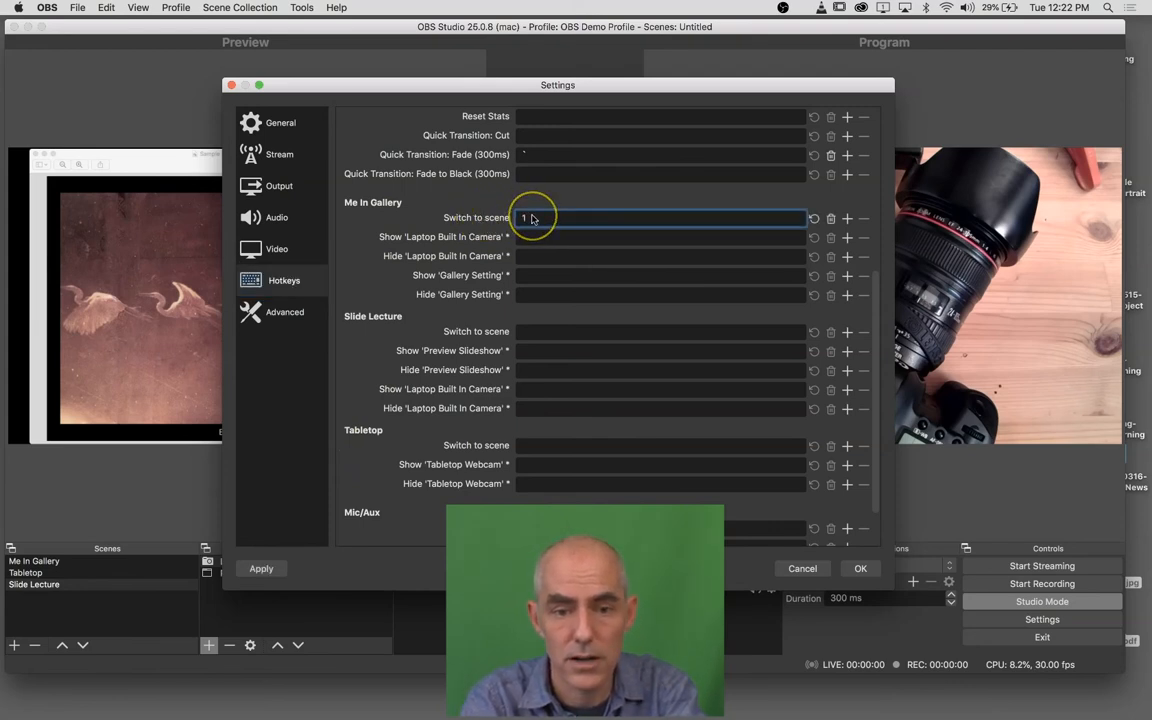
- Assign 3 as the hotkey for switching to the Slide Lecture scene and 2 for the Tabletop scene
left_click(533, 335)
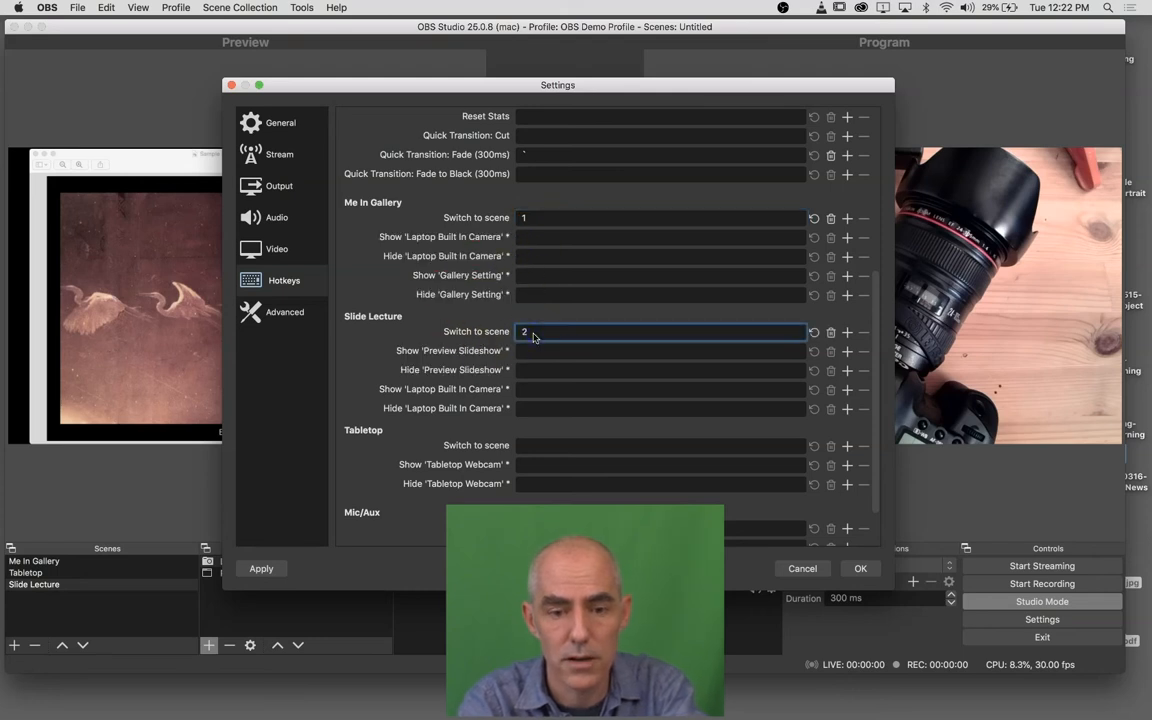
key("3")
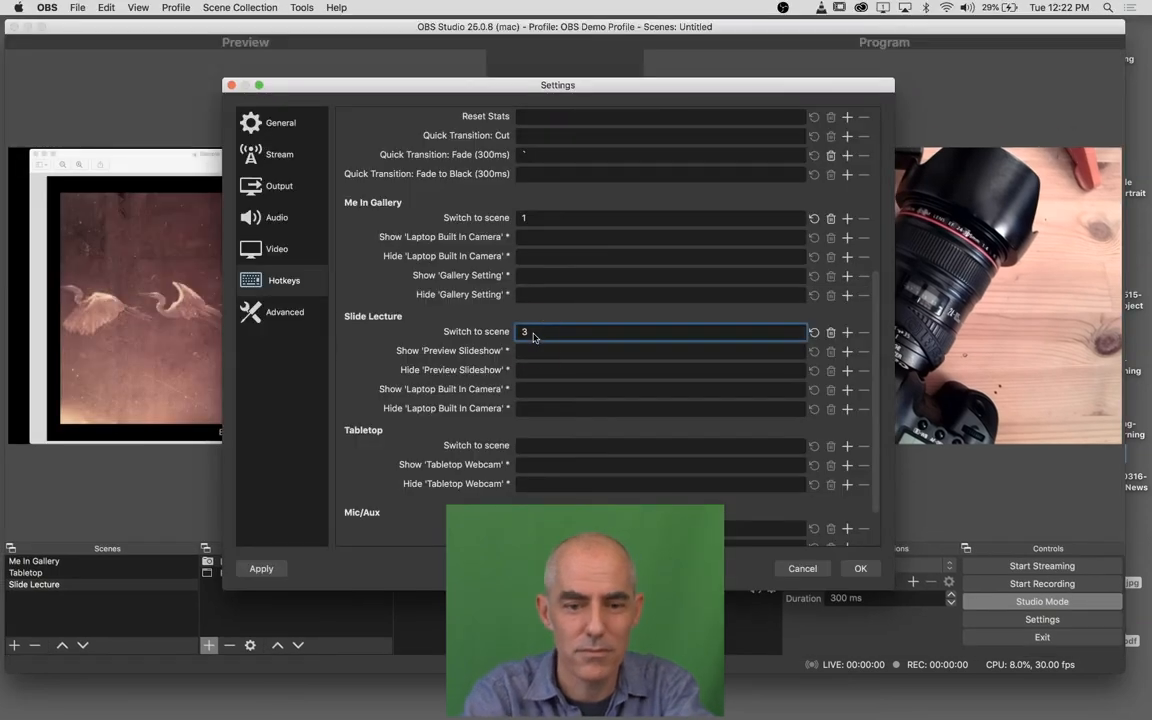
left_click(519, 438)
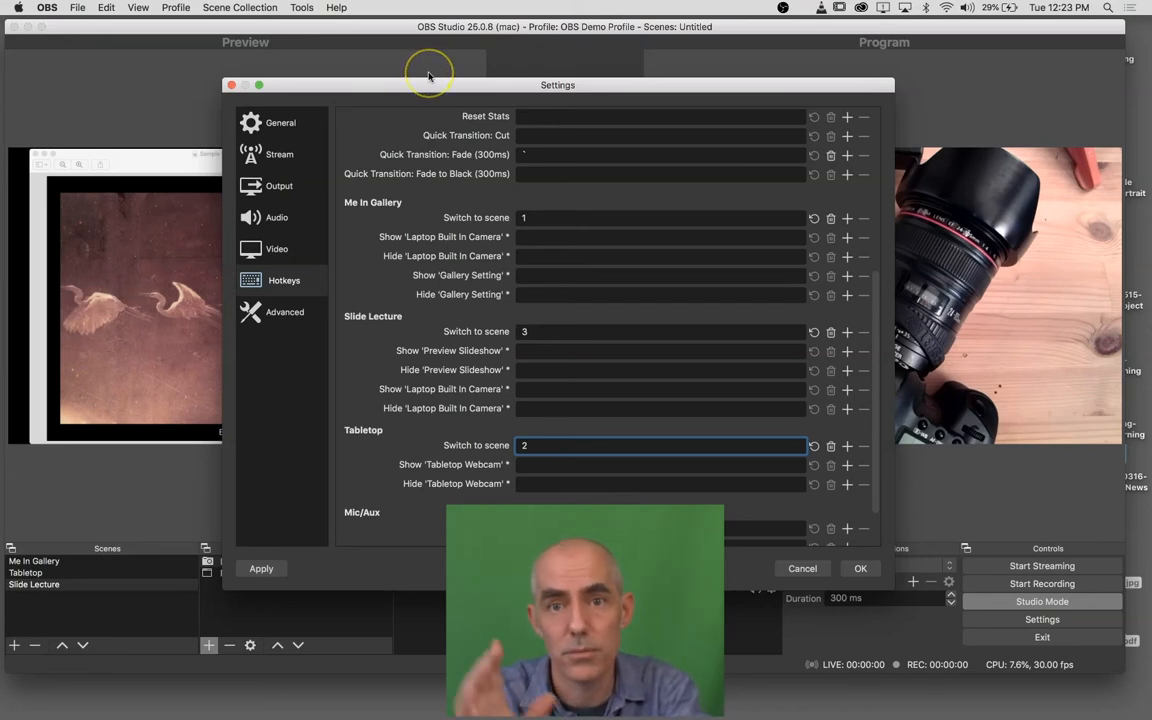
- Review the Transition and Quick Transition: Fade (300ms) hotkeys and save the hotkey settings
scroll(500, 228, "up", 8)
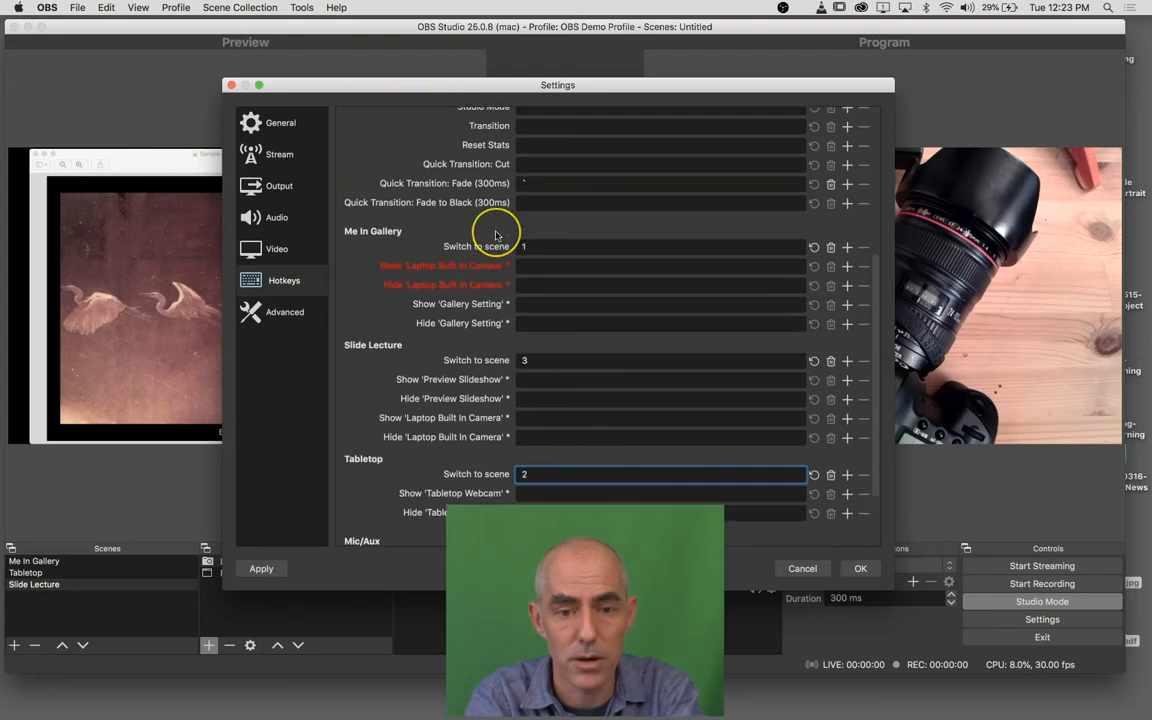
scroll(497, 233, "up", 2)
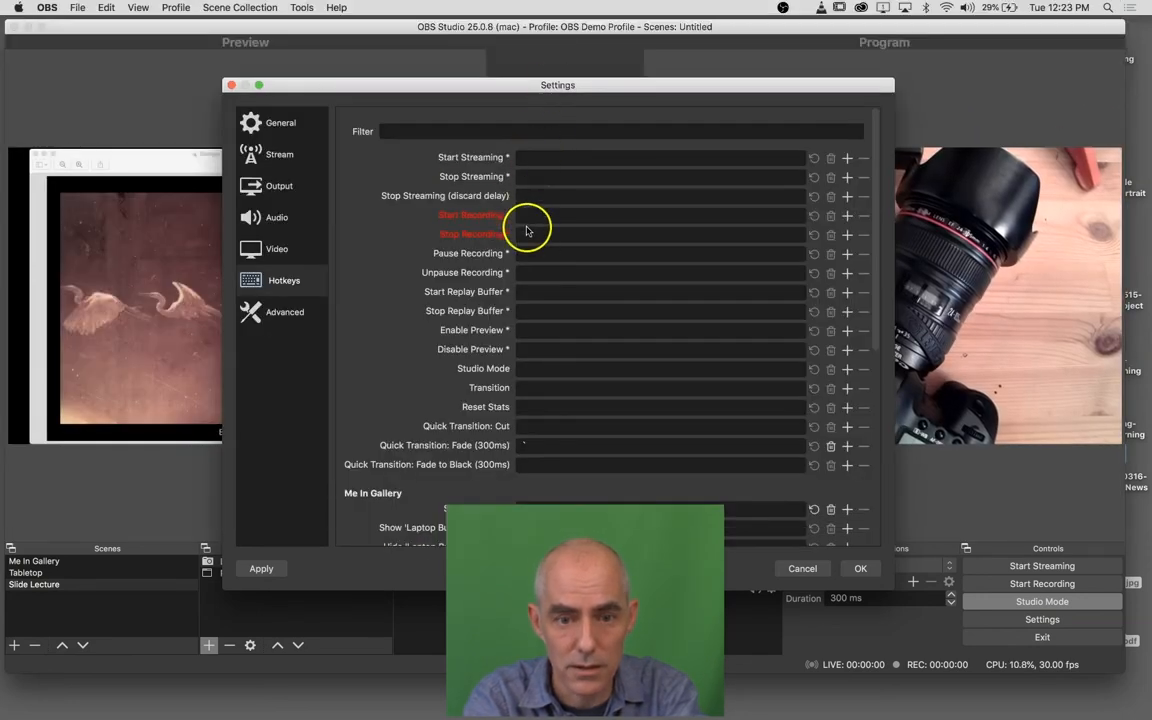
scroll(527, 231, "down", 4)
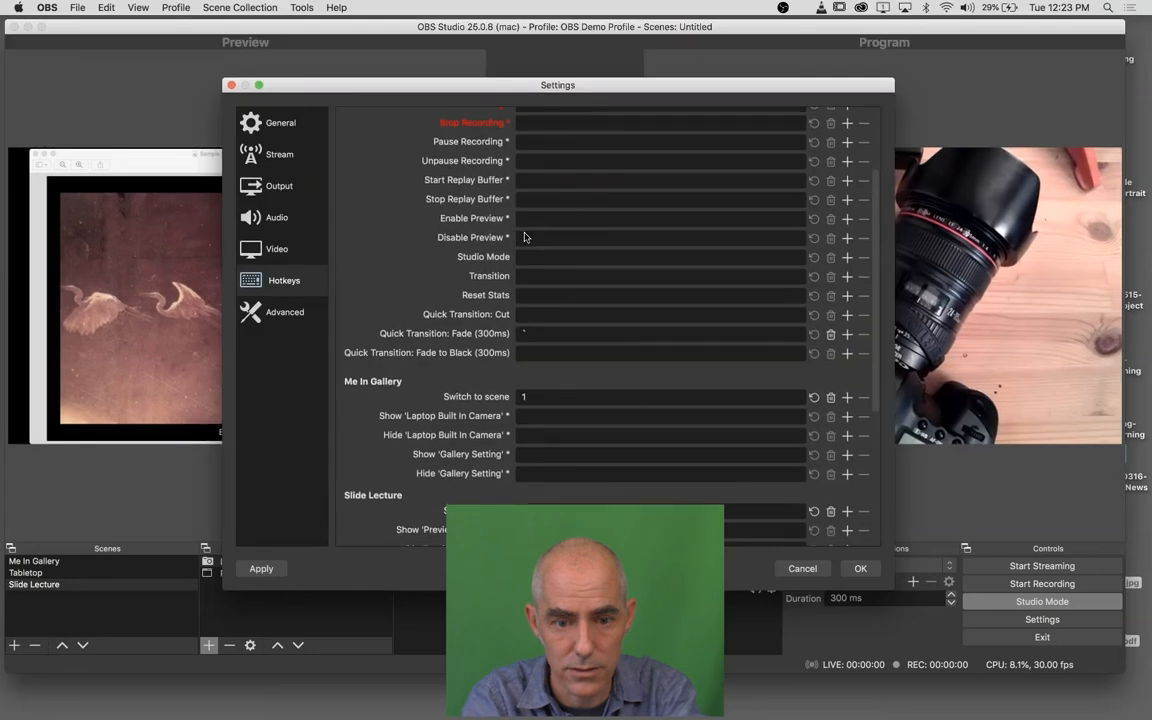
scroll(524, 237, "down", 1)
left_click(524, 251)
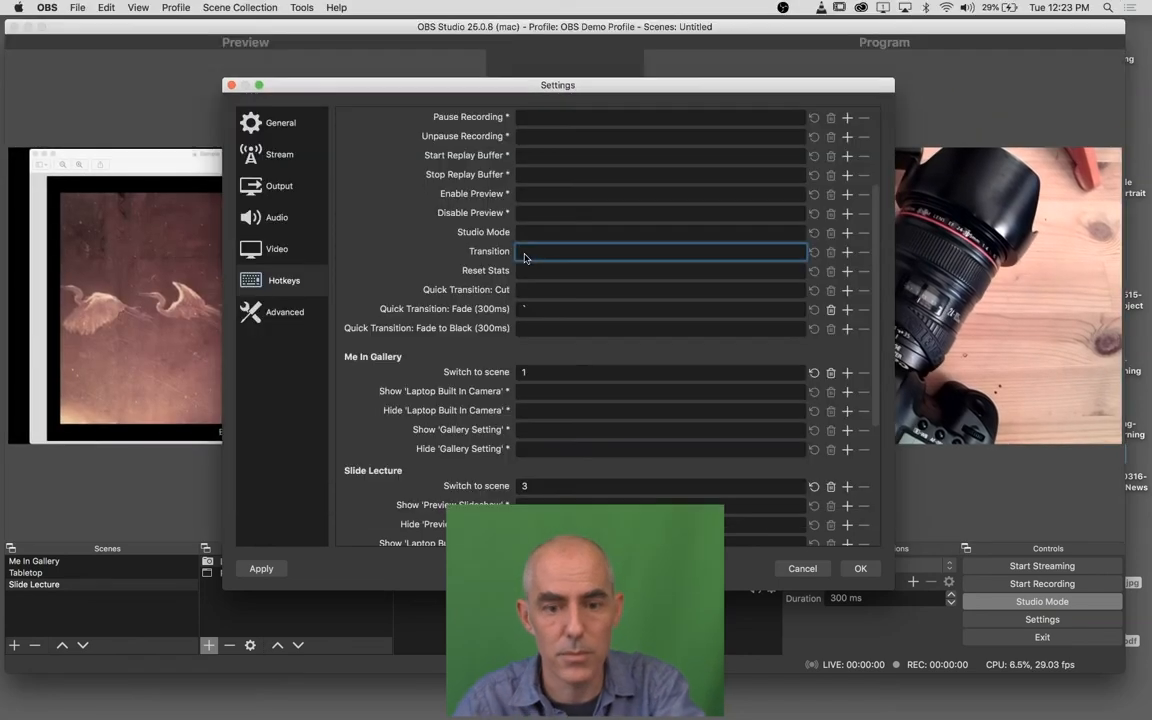
scroll(524, 258, "down", 5)
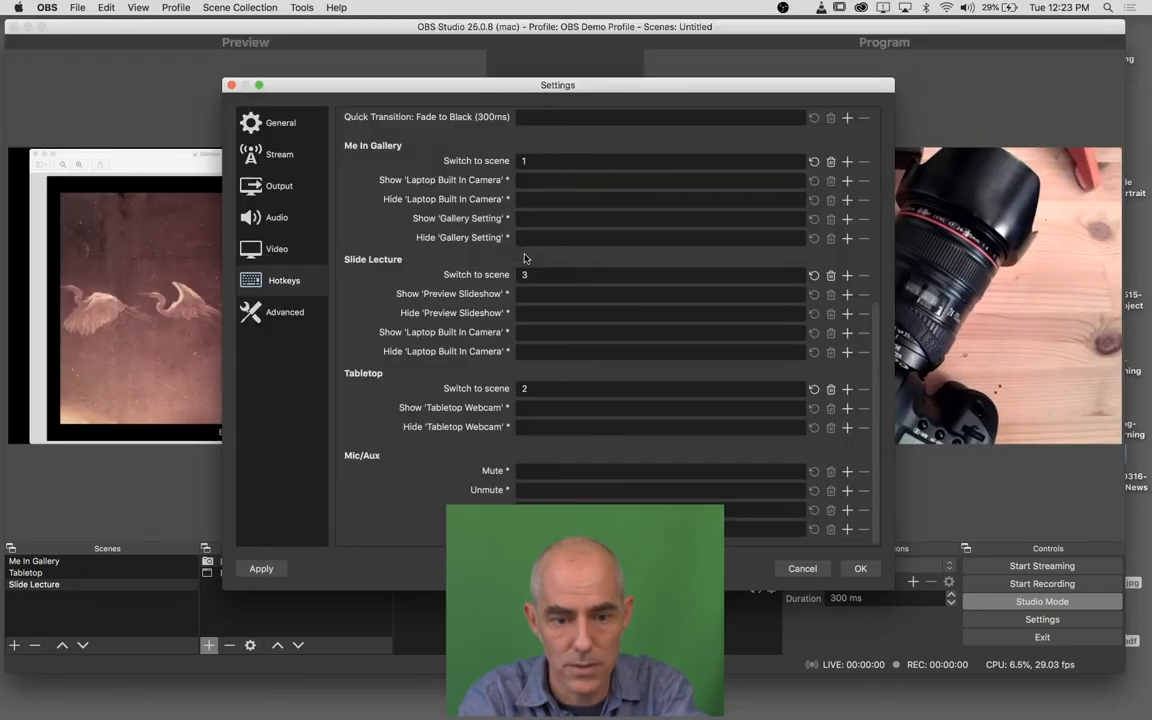
scroll(524, 258, "up", 7)
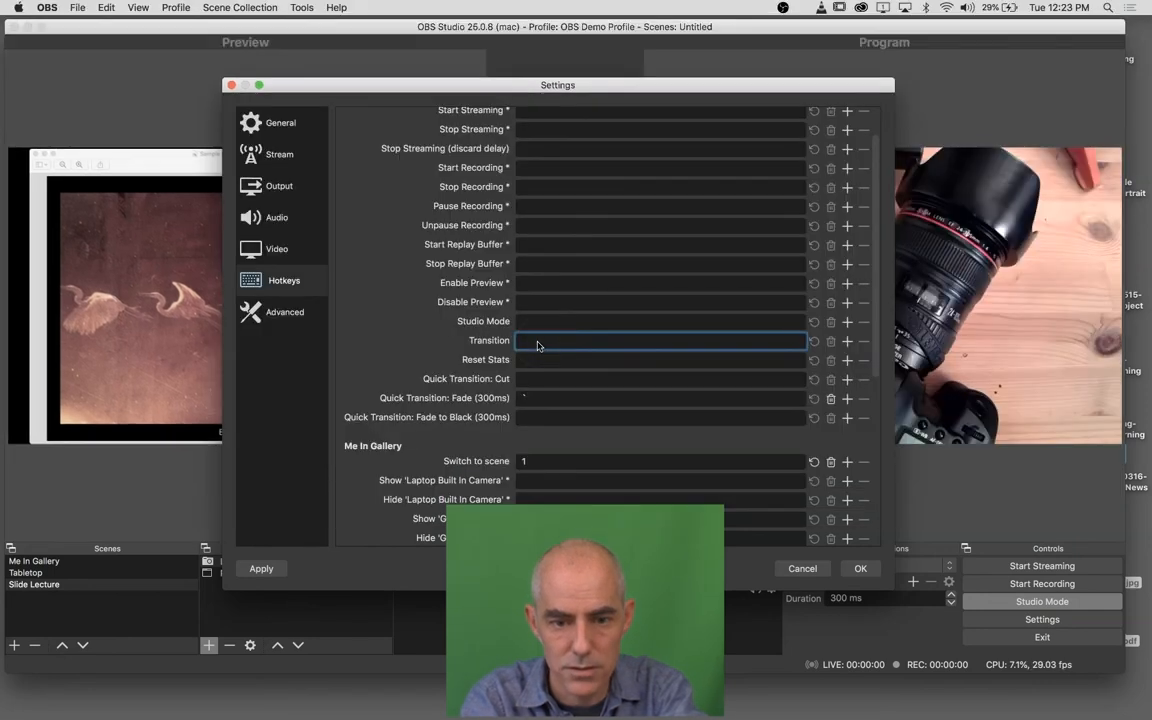
left_click(530, 398)
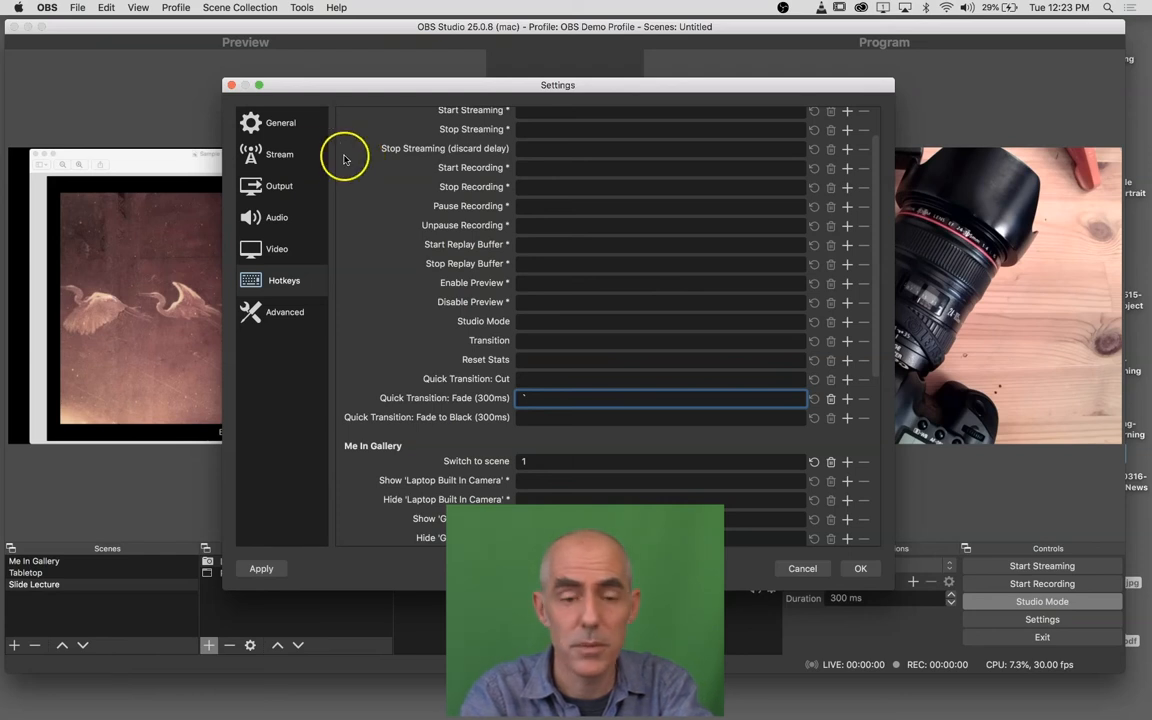
left_click(862, 568)
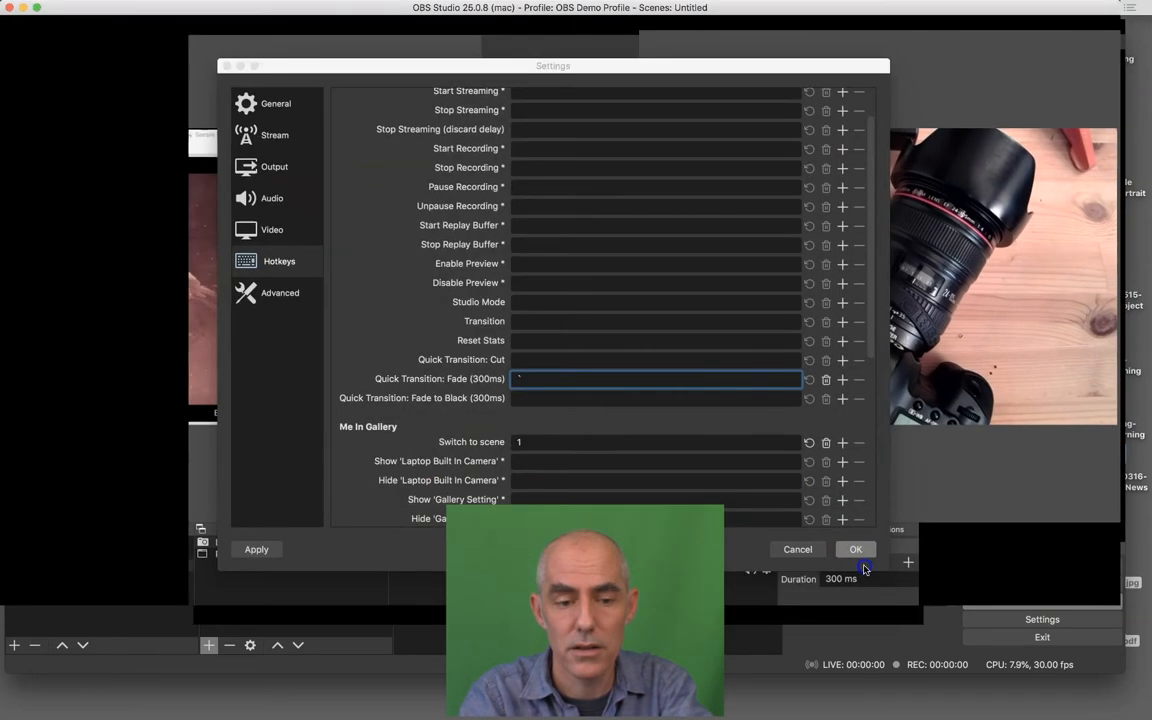
- Test the scene hotkeys by previewing Me In Gallery, Tabletop and Slide Lecture in turn
key("1")
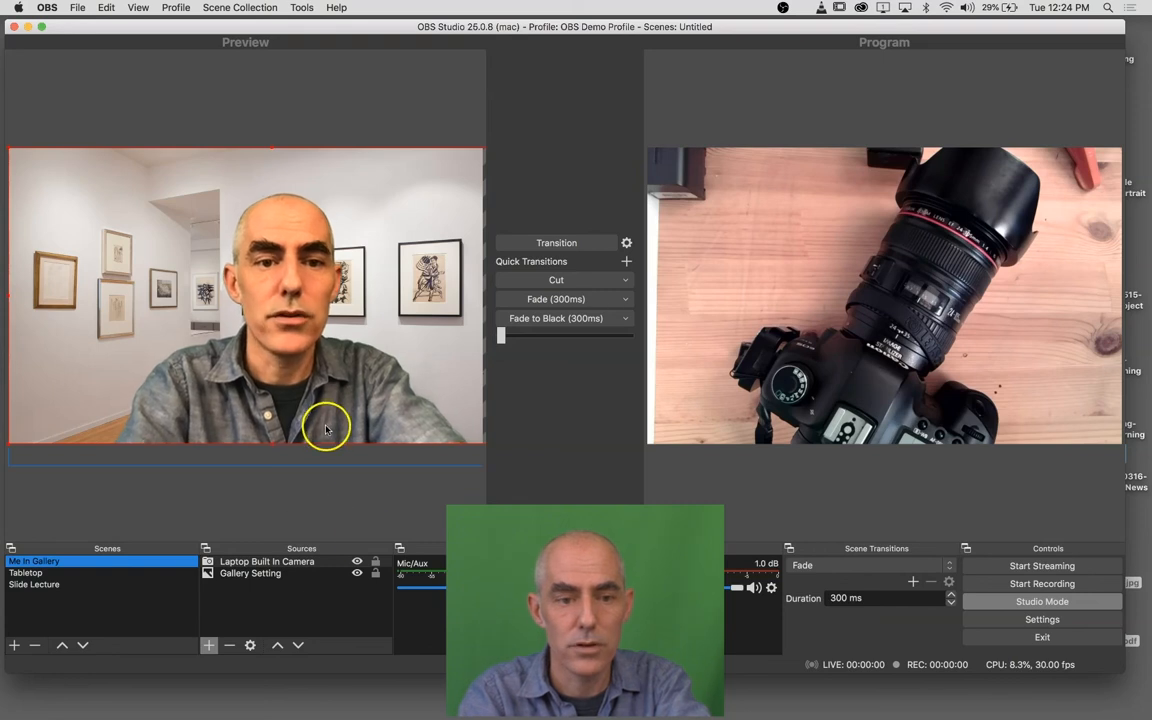
key("2")
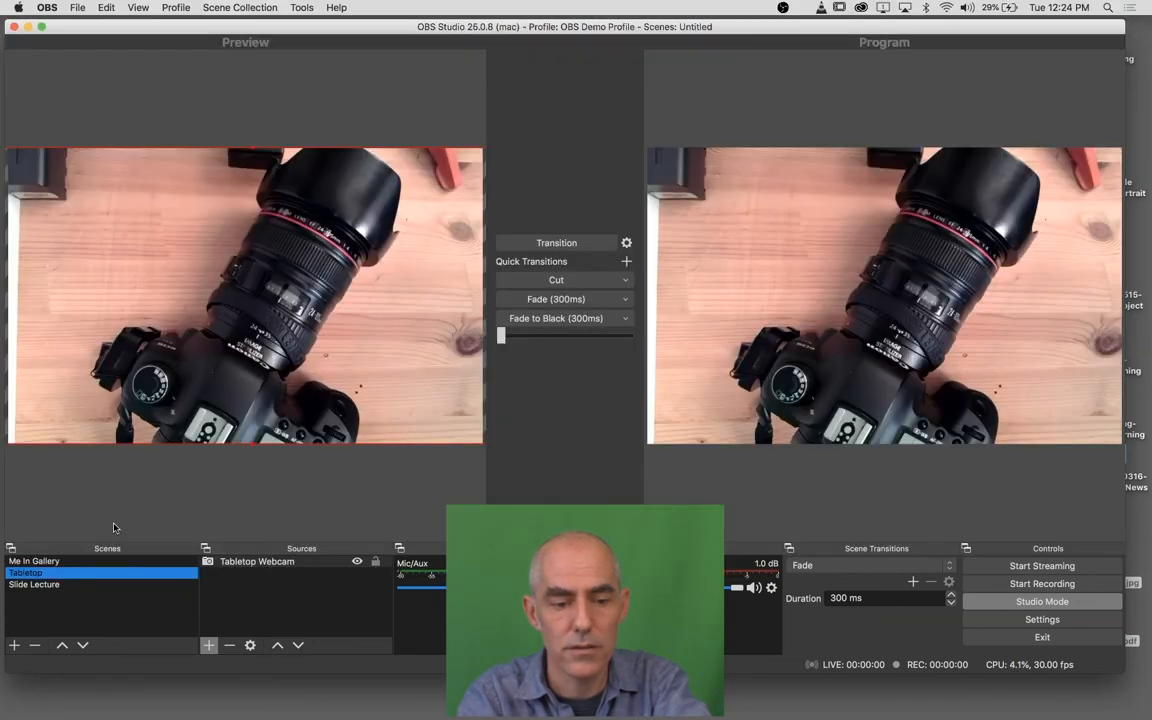
key("3")
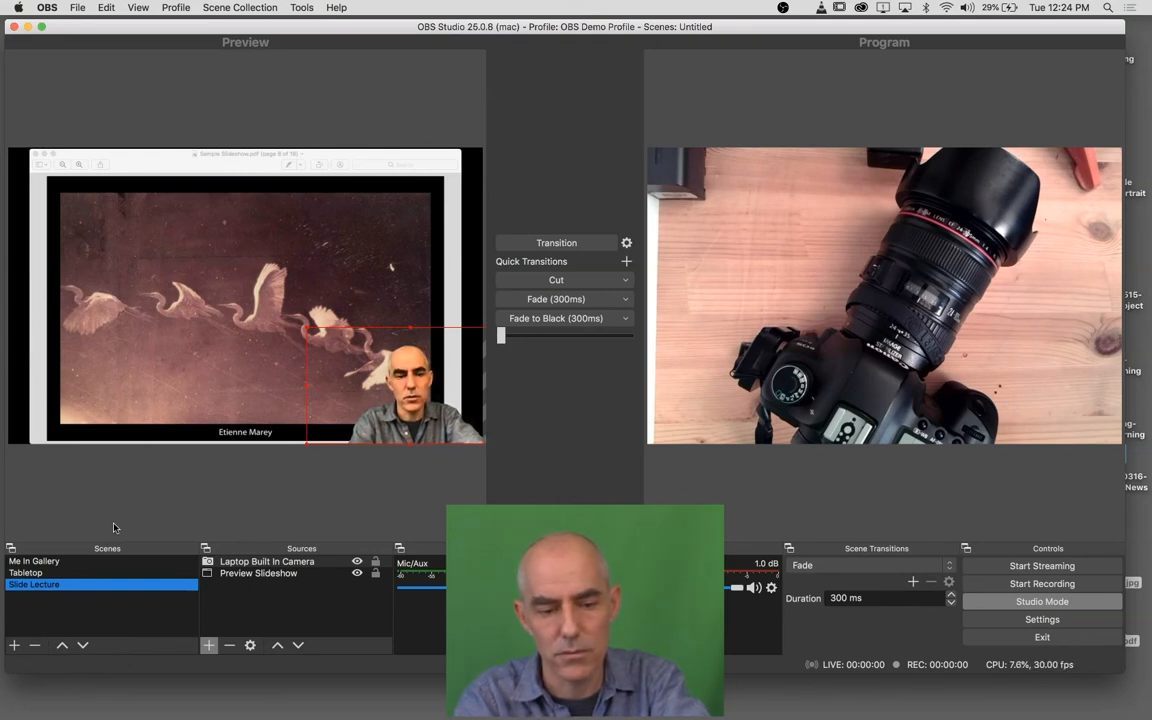
- Send Slide Lecture, Me In Gallery, Tabletop and again Slide Lecture to Program one after another using the hotkeys
key("space")
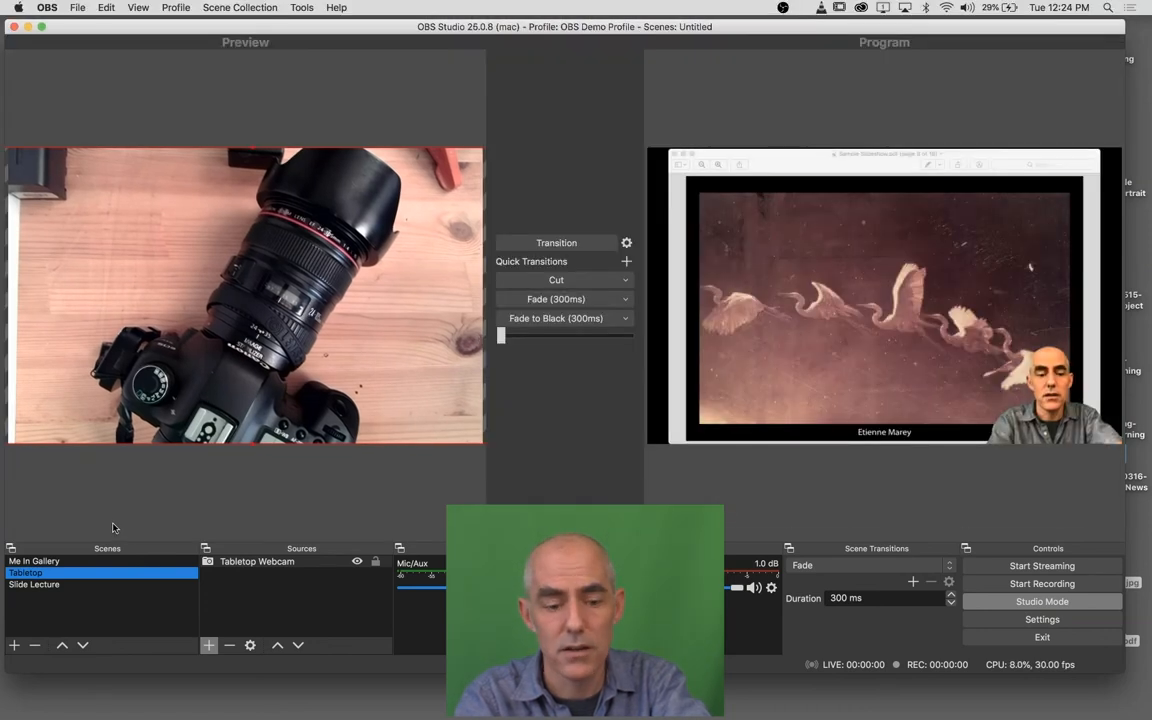
key("Up")
key("space")
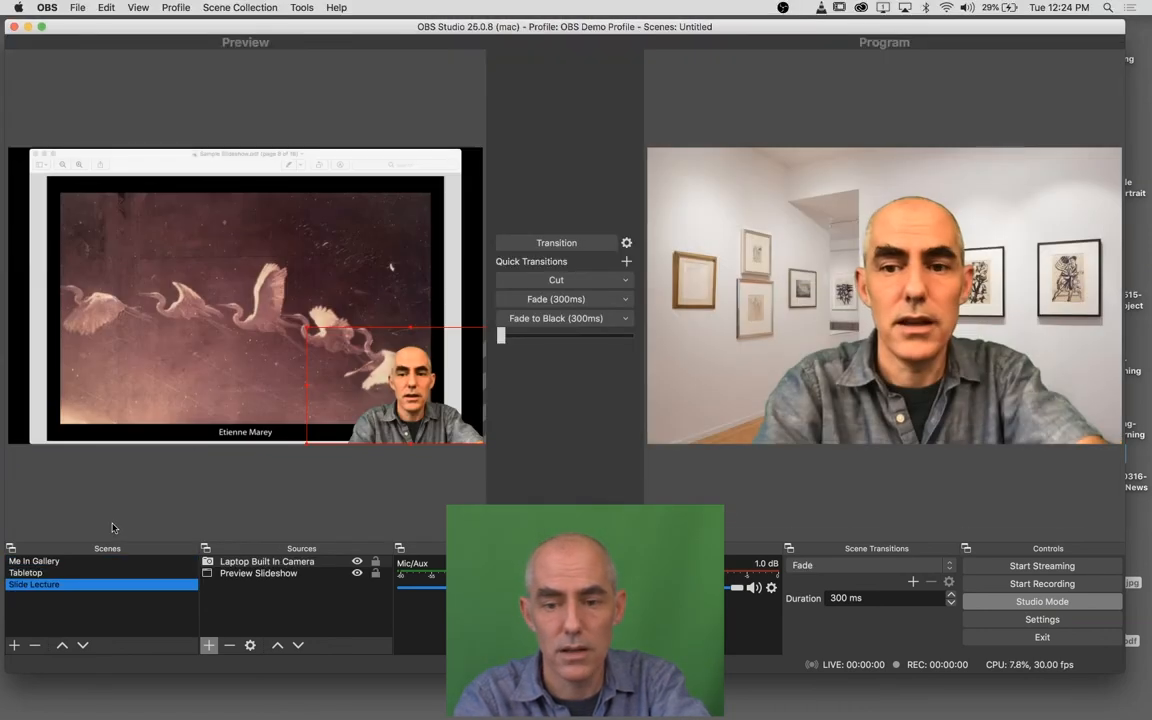
key("Up")
key("space")
key("Down")
key("Down")
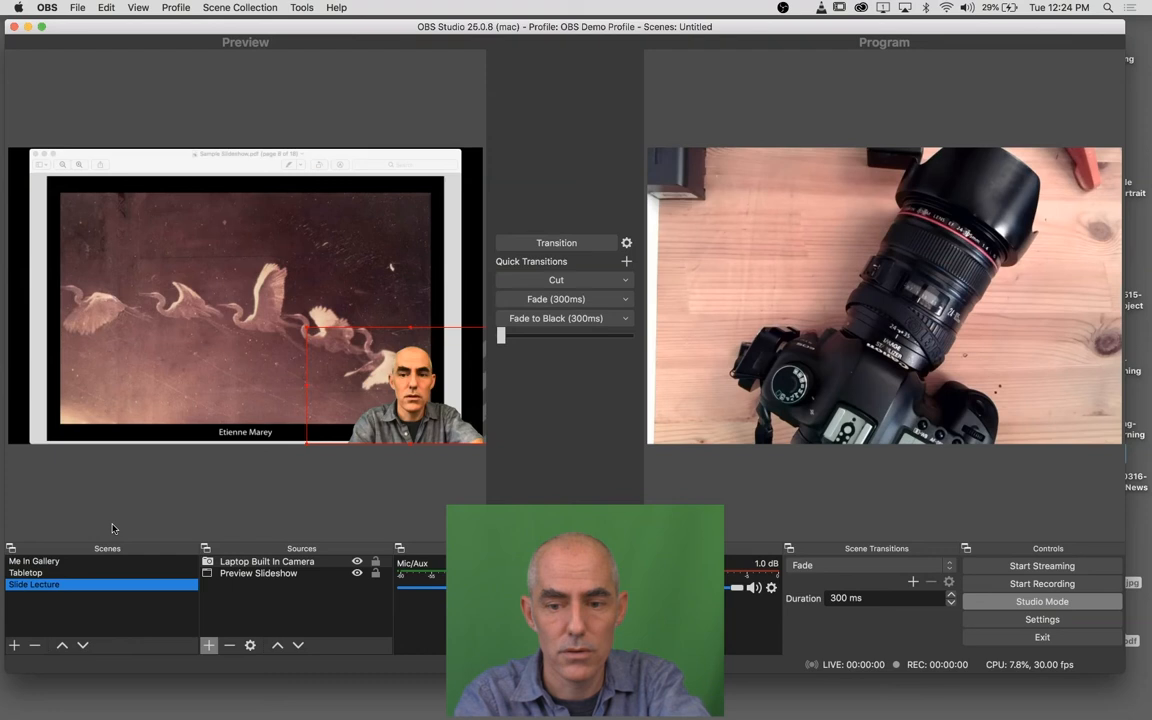
key("space")
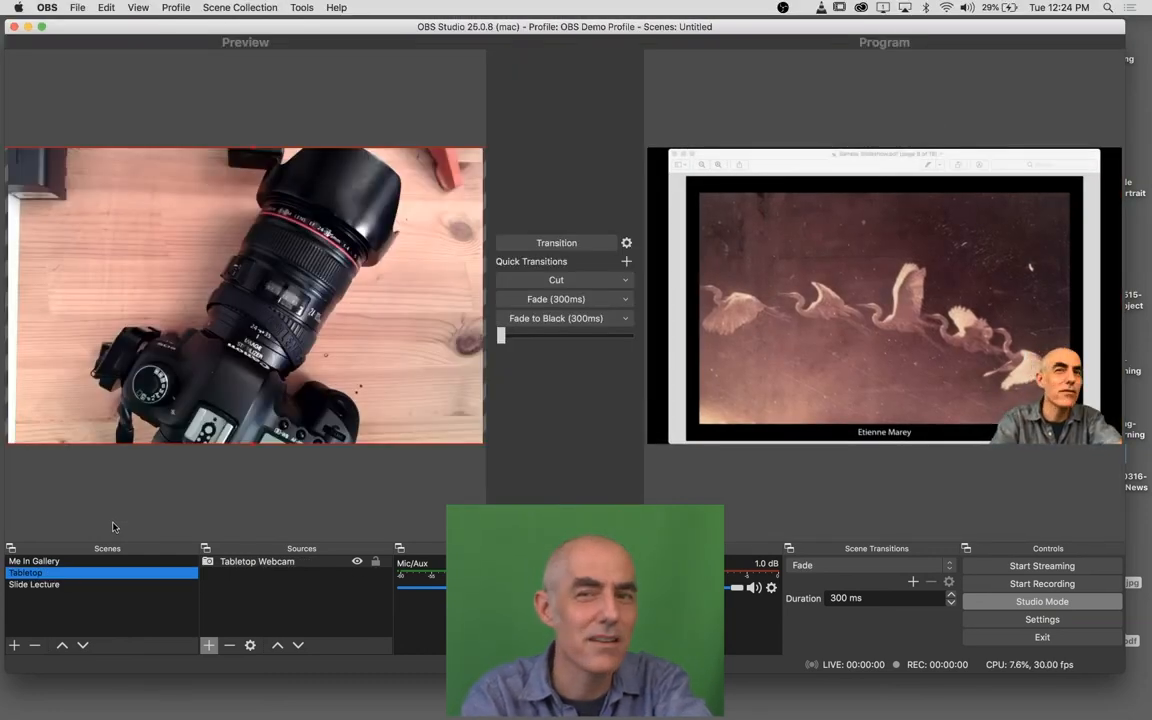
- Rename the Me In Gallery scene as 1 - Me In Gallery
left_click(35, 562)
right_click(36, 563)
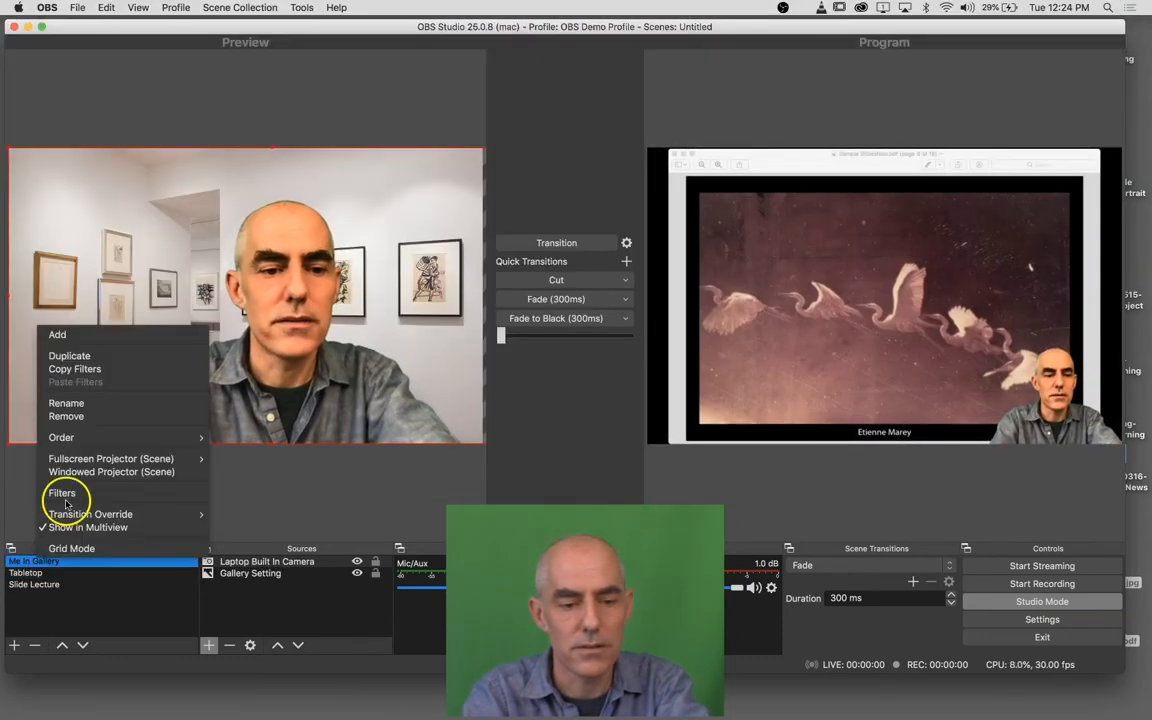
left_click(65, 403)
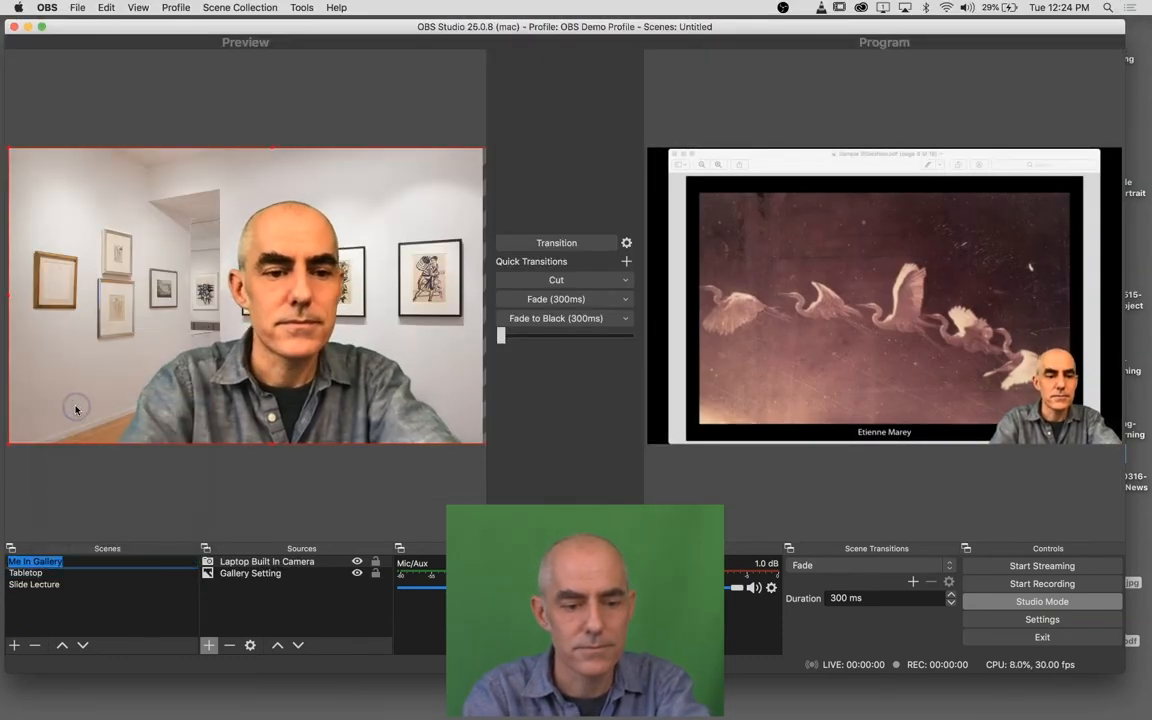
type("1 -")
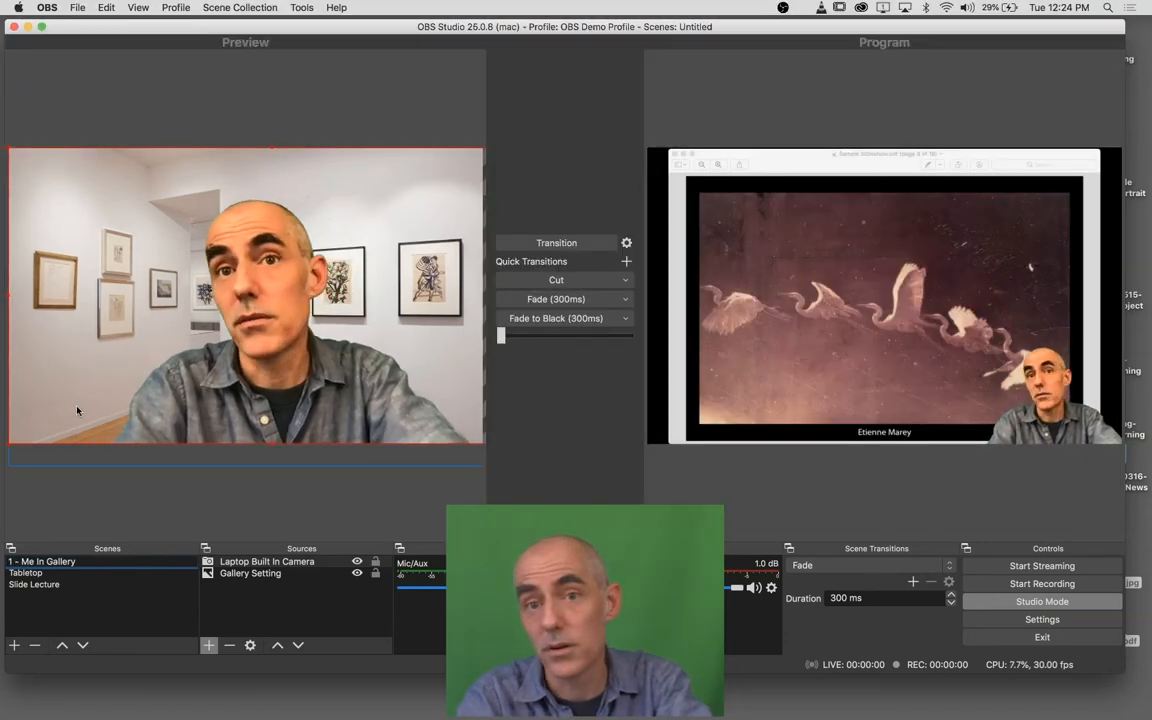
- Rename the Tabletop scene as 2 - Tabletop and select the Slide Lecture scene
left_click(36, 574)
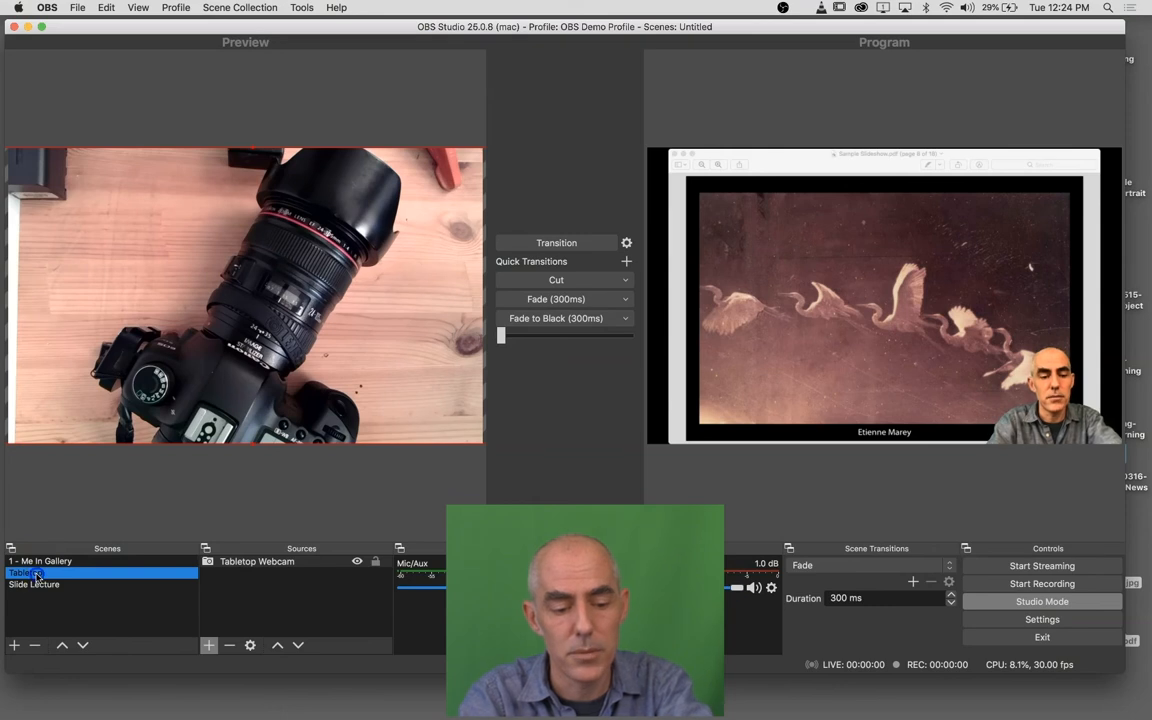
right_click(36, 574)
left_click(73, 421)
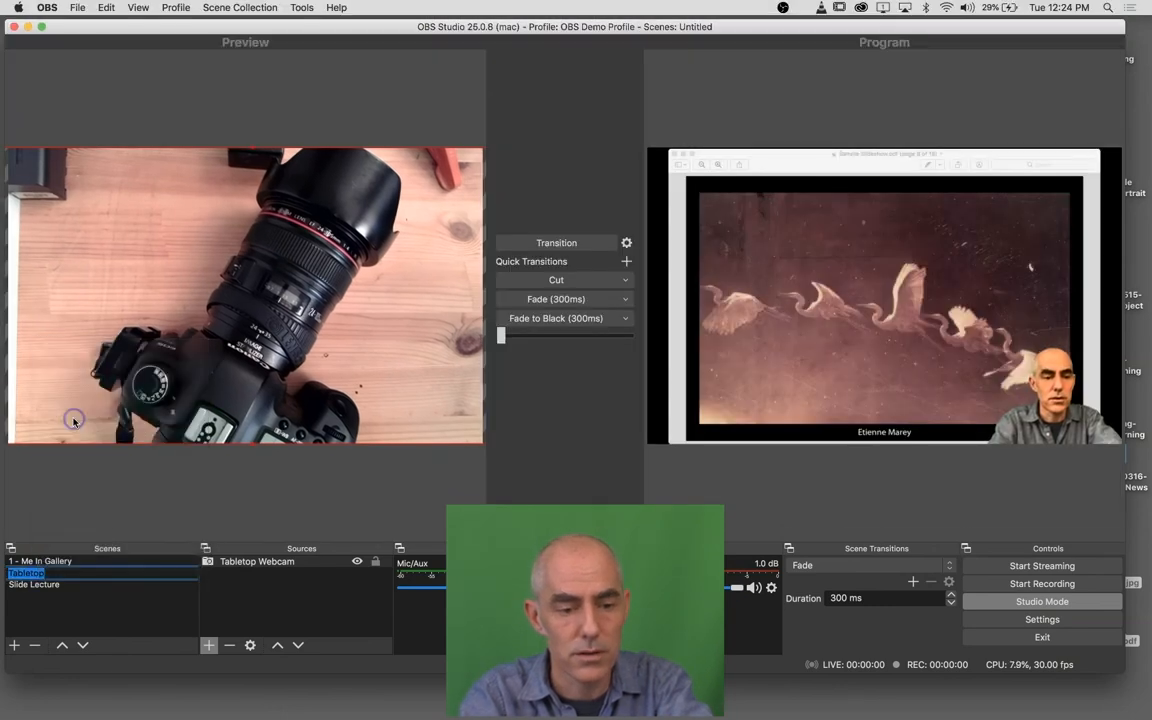
key("Left")
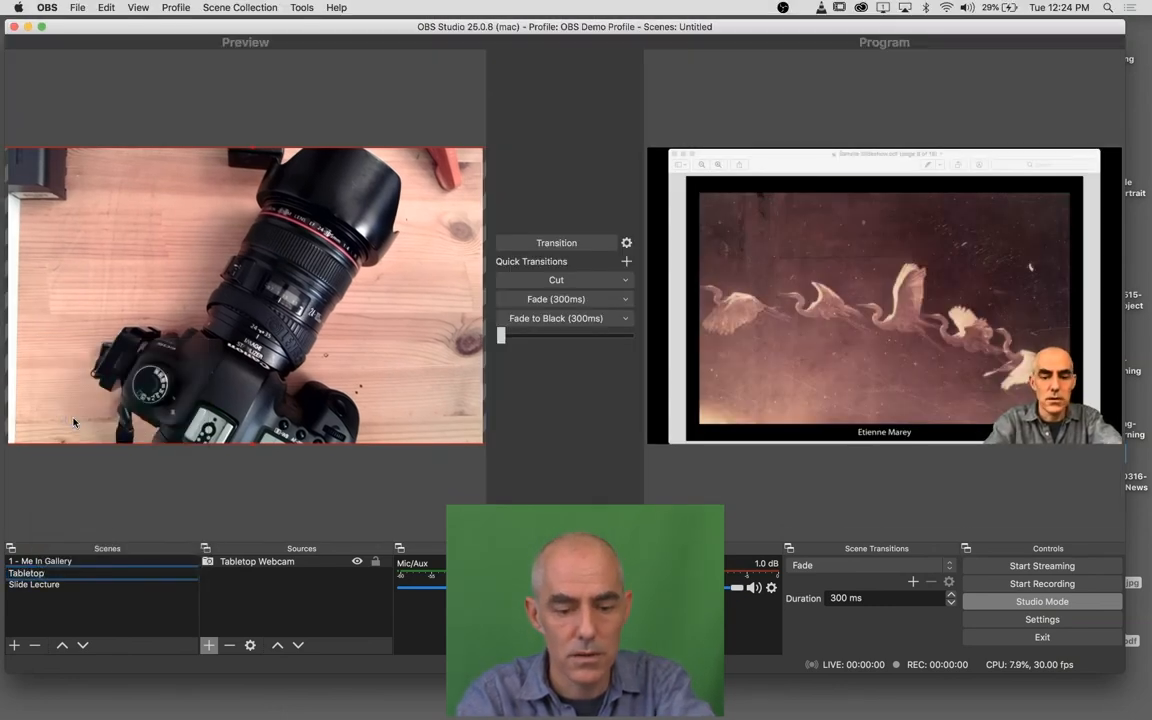
left_click(47, 588)
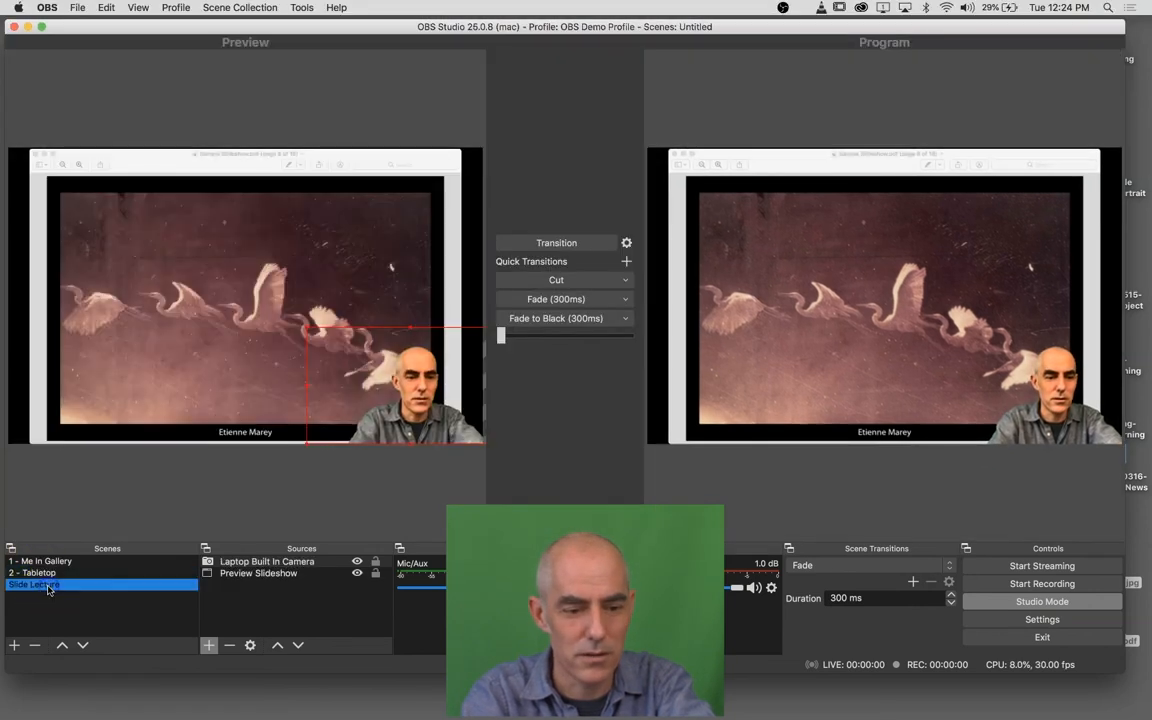
right_click(47, 588)
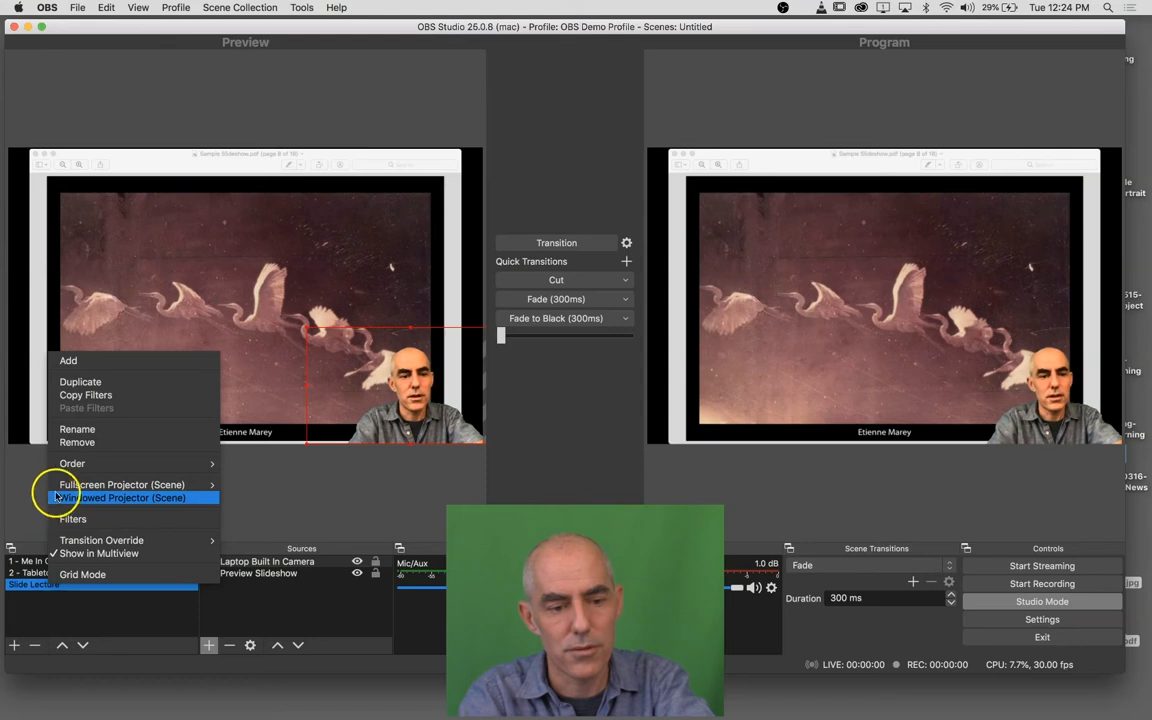
left_click(71, 429)
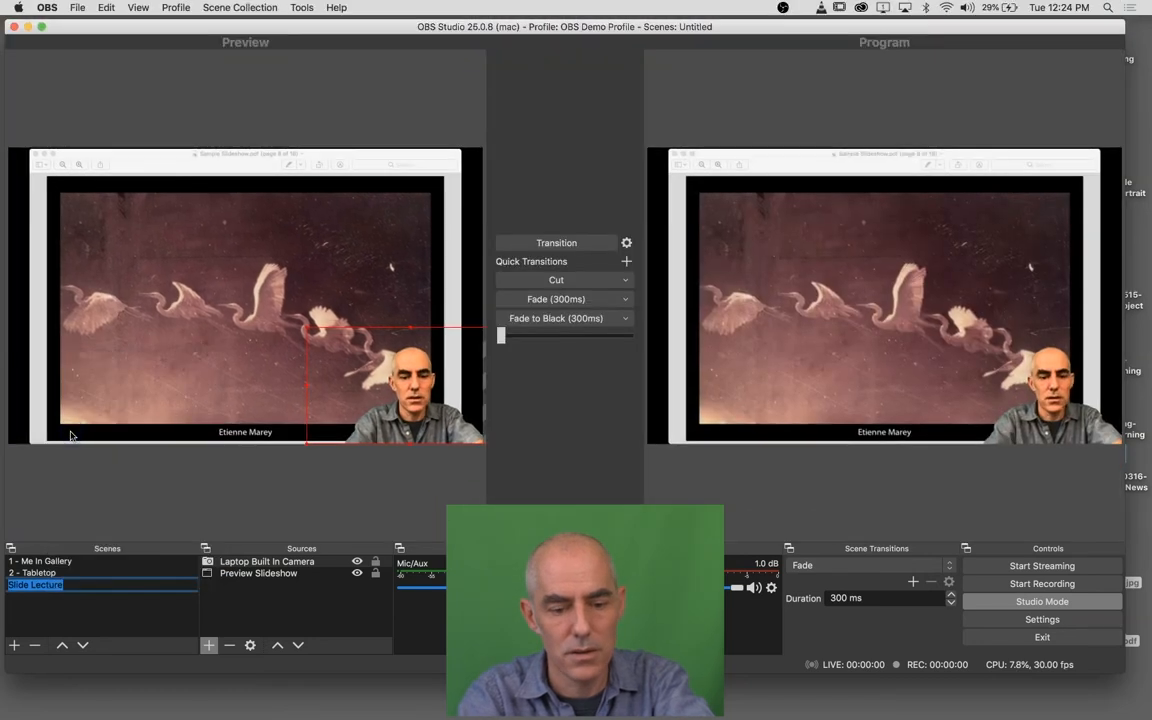
type("3 -")
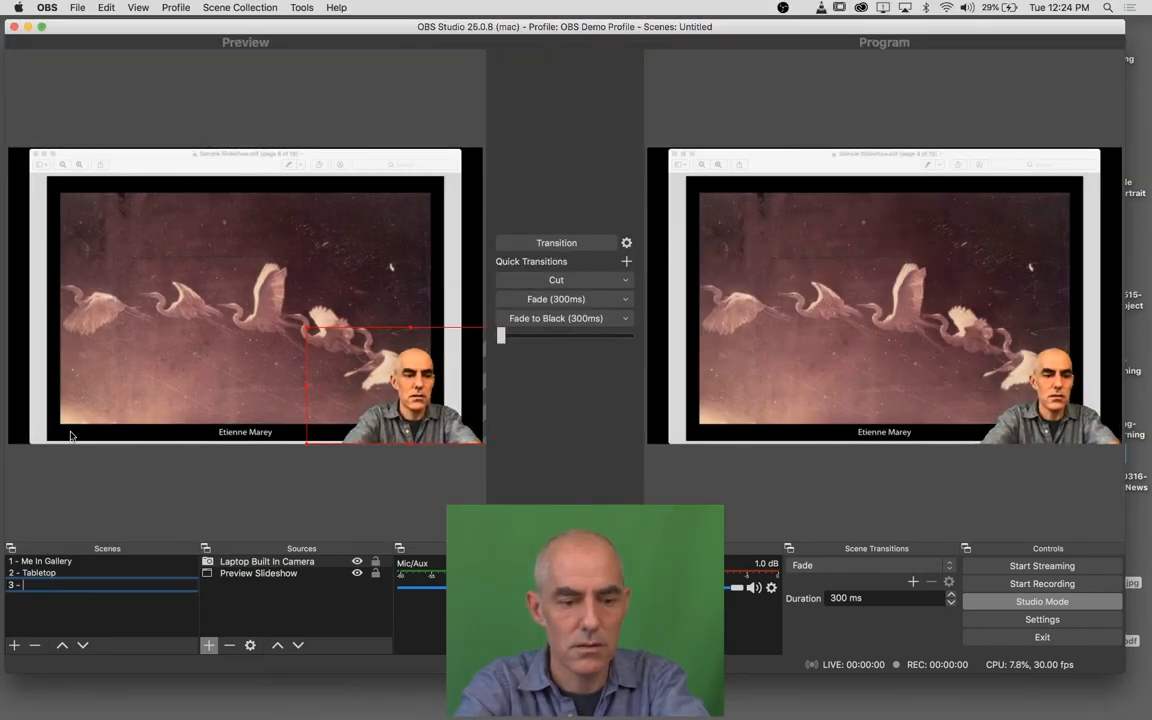
left_click(68, 439)
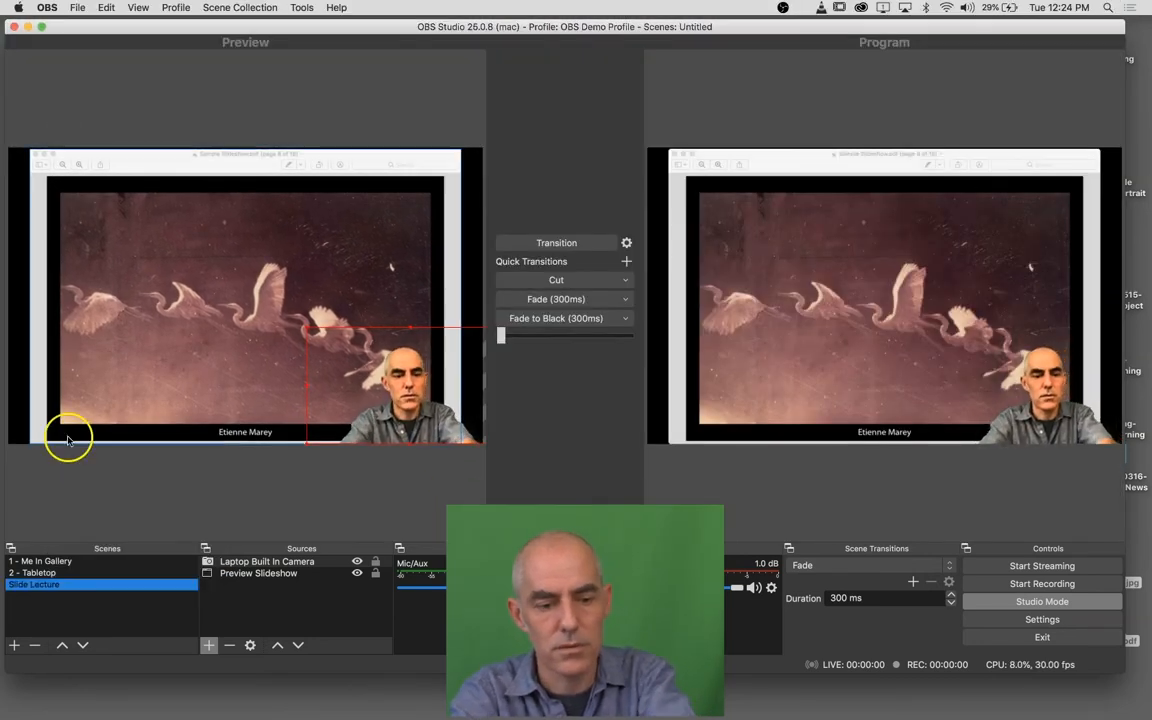
- Rename the Slide Lecture scene as 3 - Slide Lecture
right_click(45, 584)
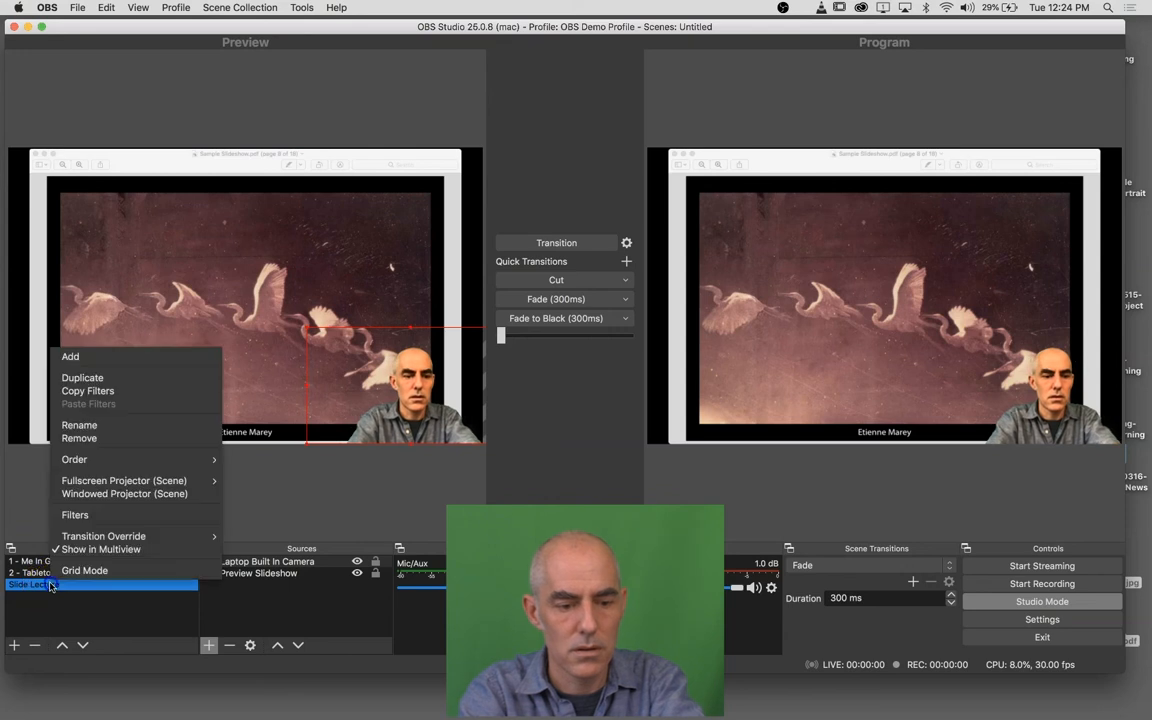
left_click(85, 425)
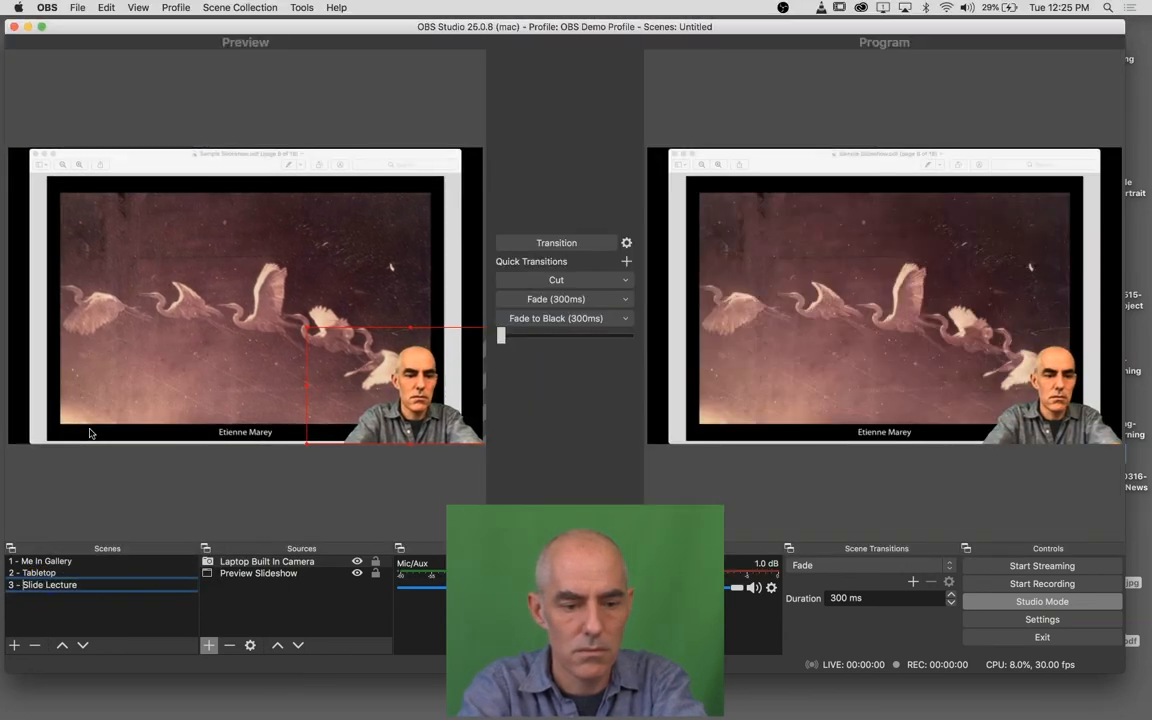
left_click(78, 606)
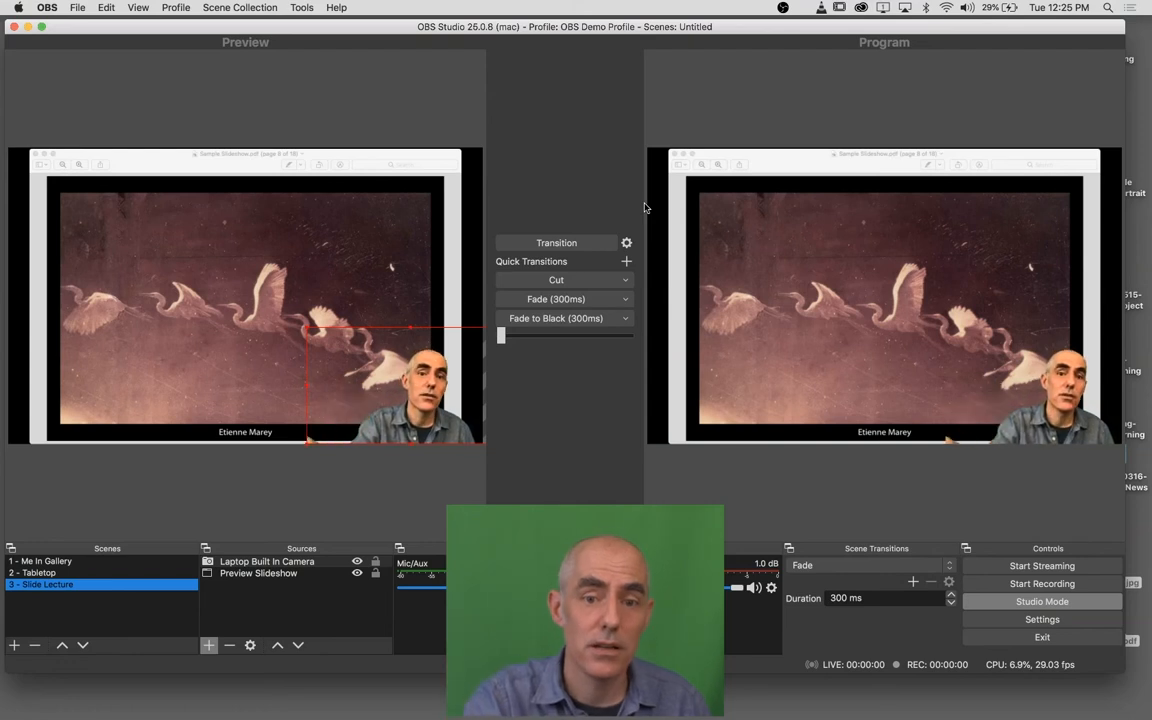
- Start the virtual camera output and switch to Chrome
left_click(301, 7)
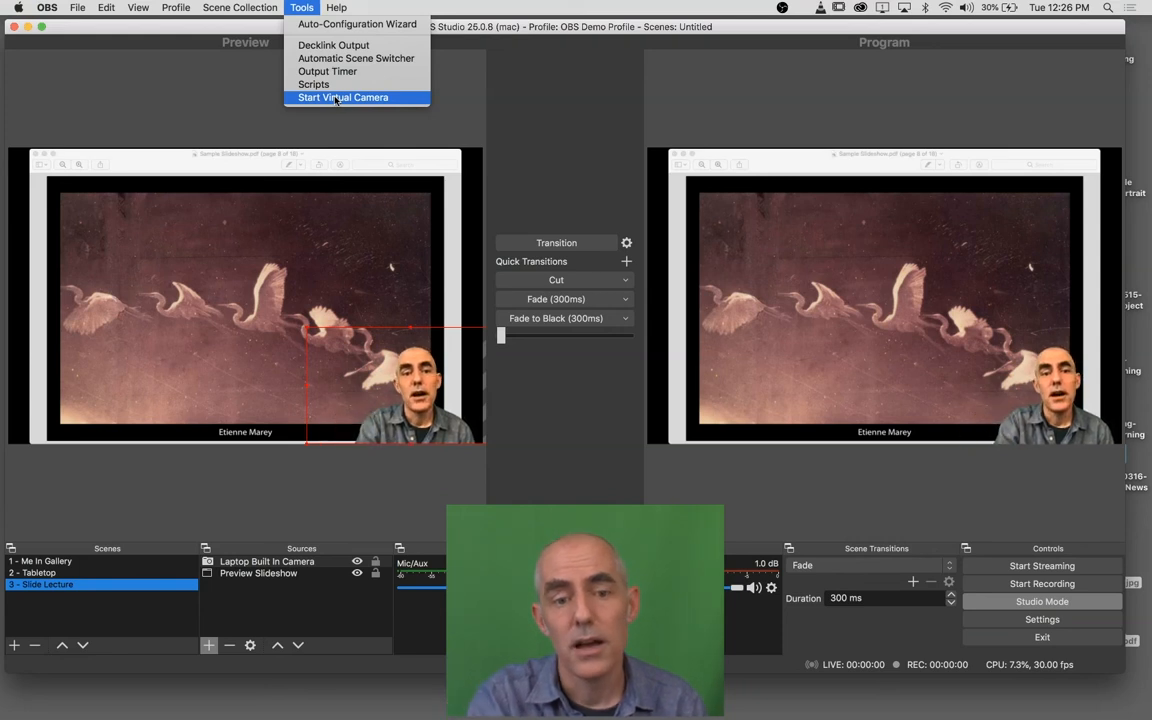
left_click(336, 98)
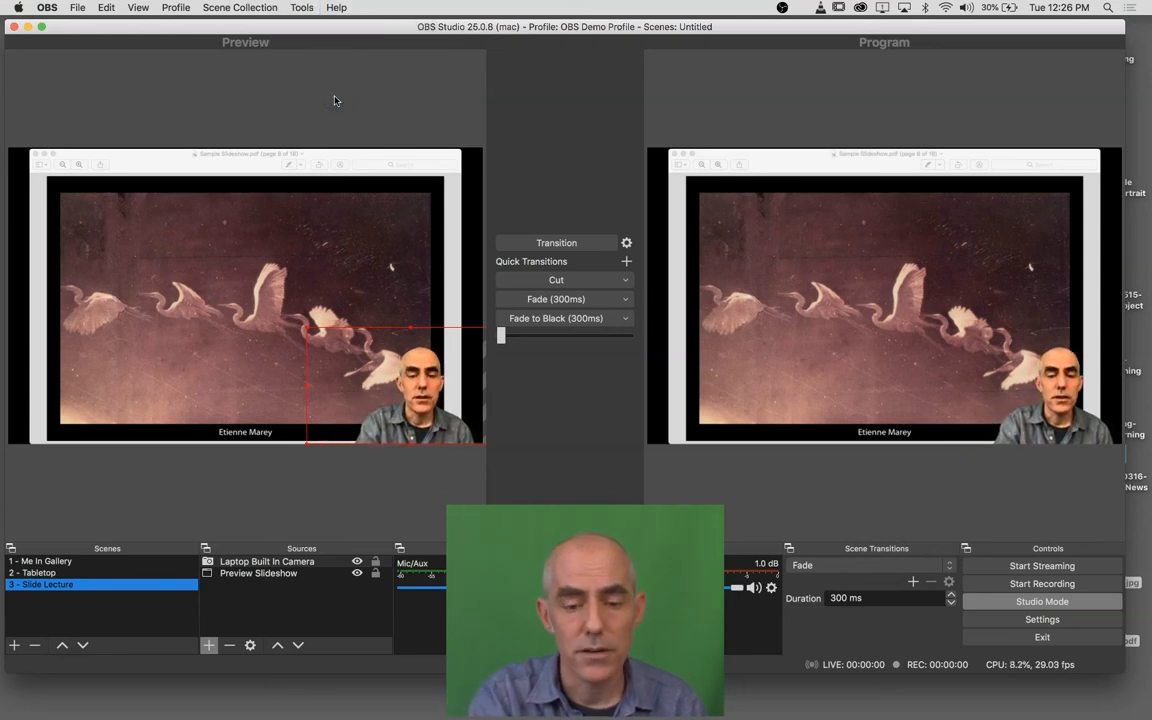
mouse_move(544, 718)
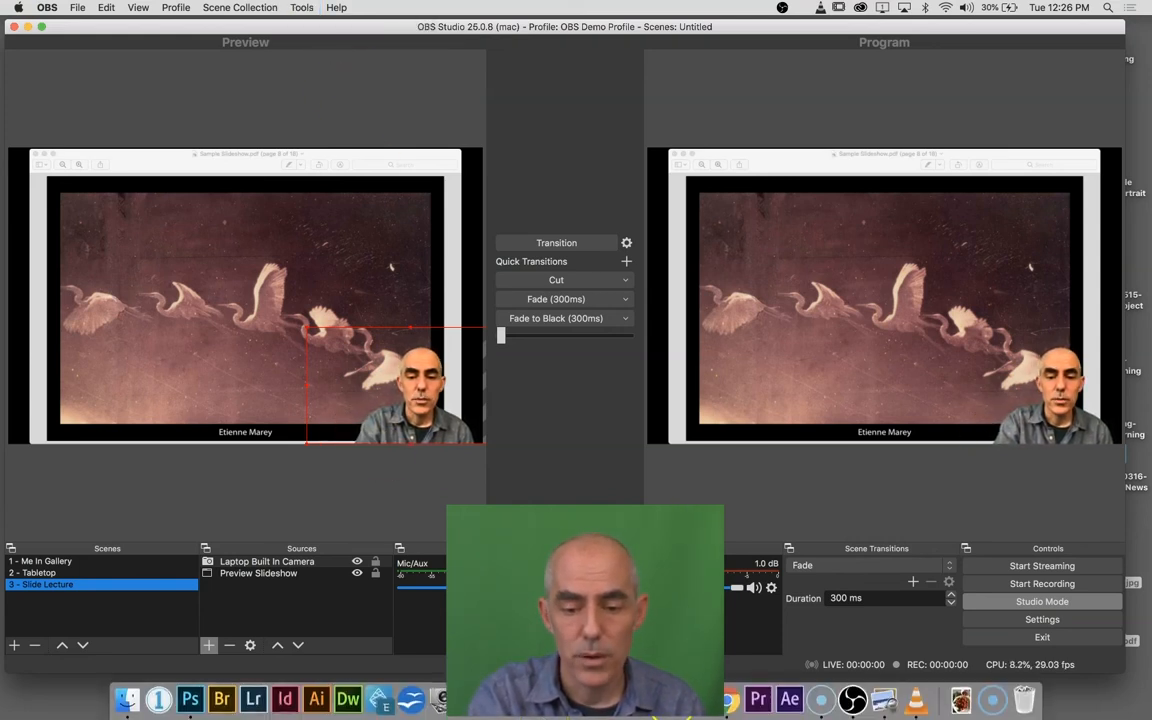
left_click(727, 702)
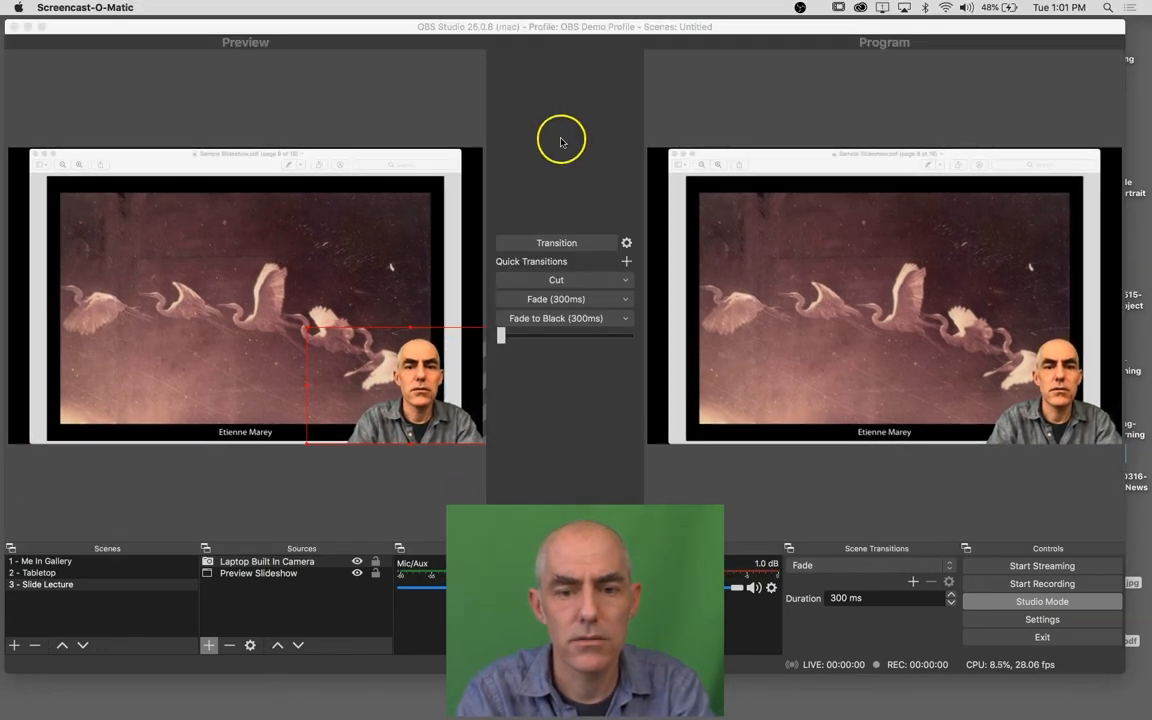
- Return to OBS and check whether the virtual camera is running
left_click(561, 142)
left_click(303, 8)
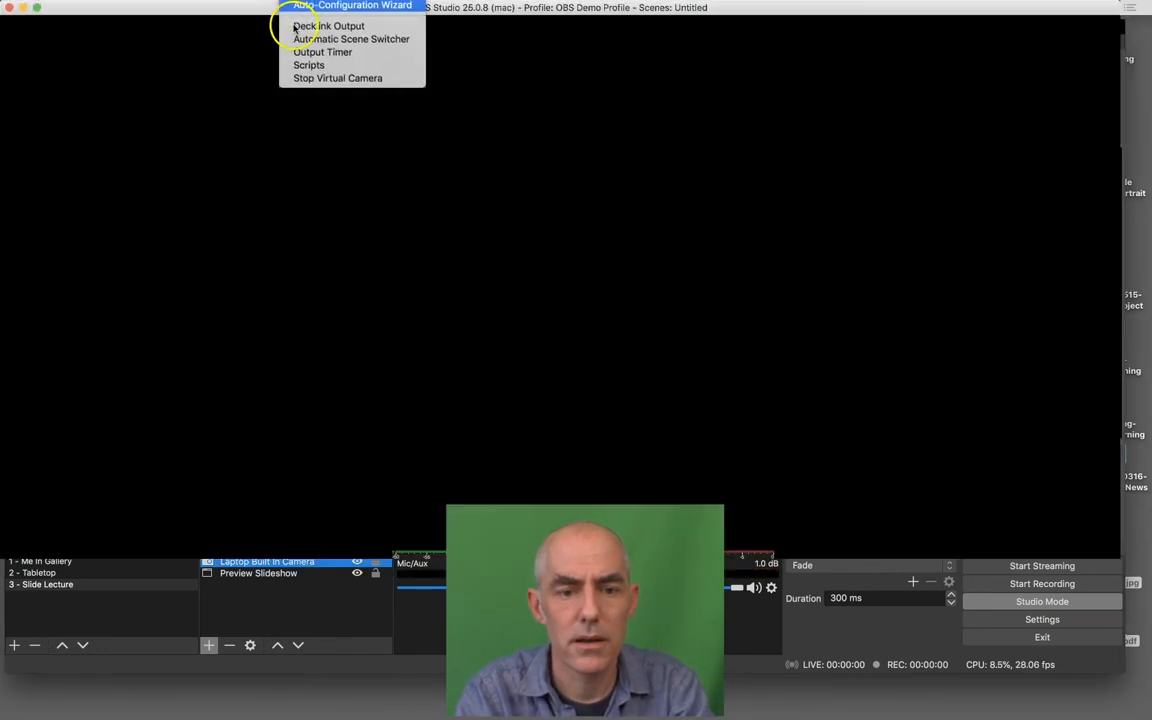
left_click(303, 8)
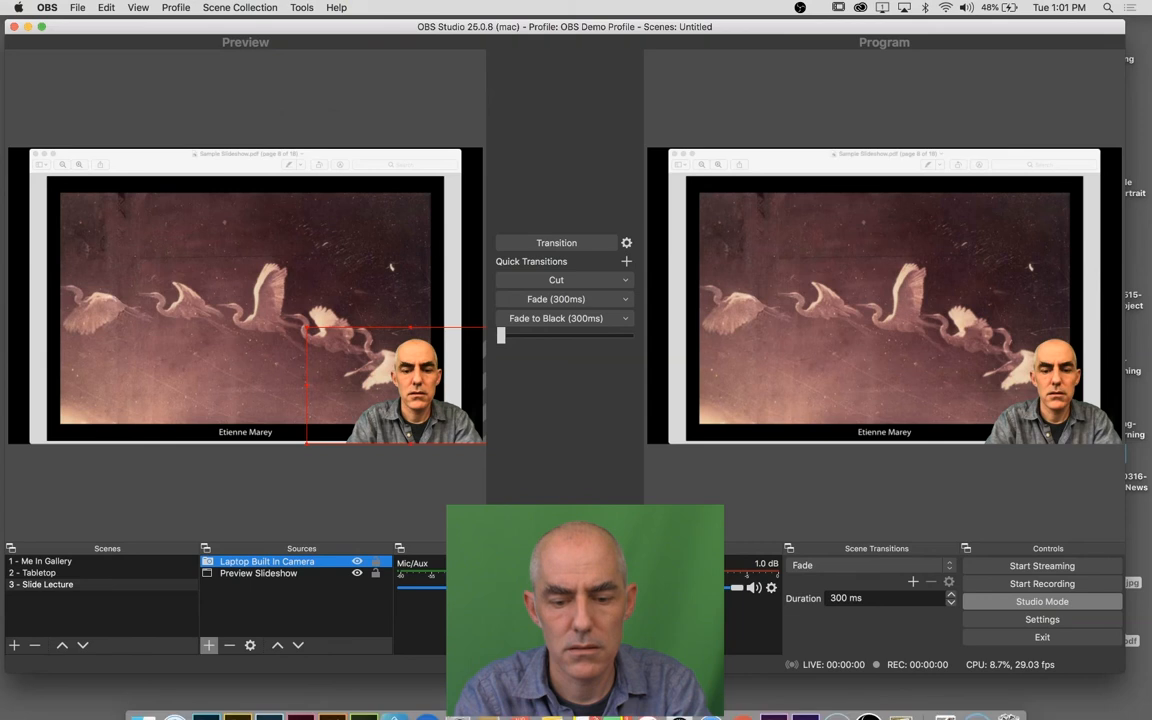
- Switch to Chrome and start a Google Meet meeting with the nickname Demo
left_click(743, 700)
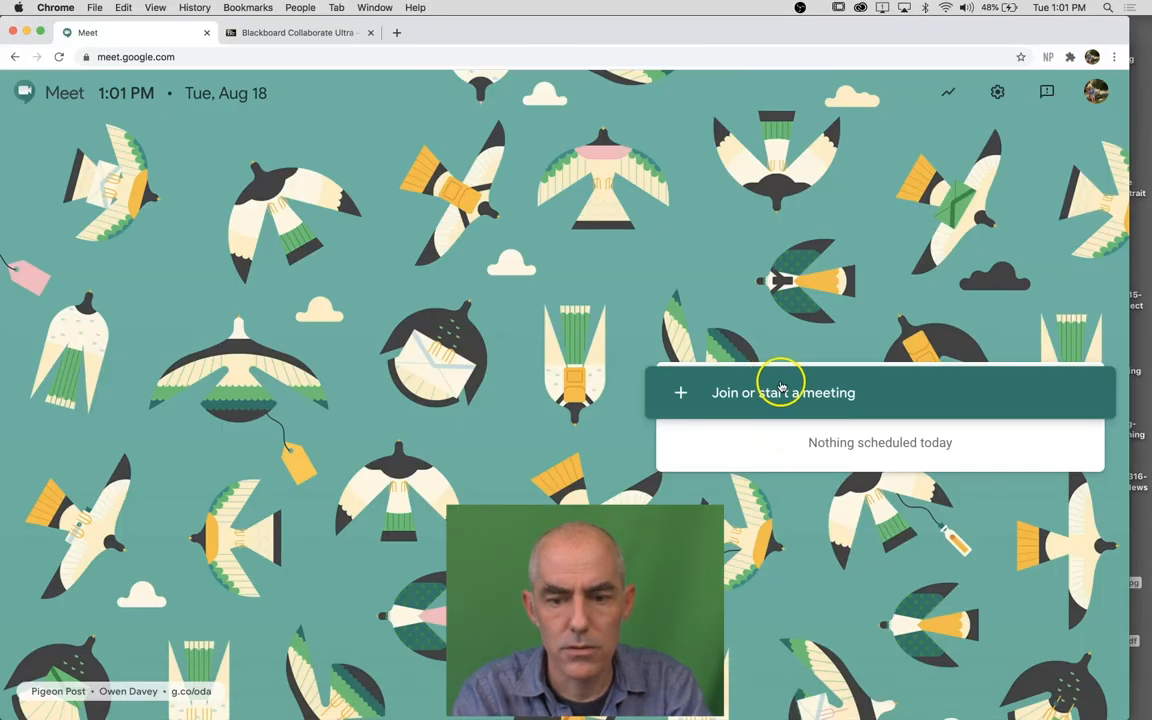
left_click(781, 382)
type("Demo")
key("Return")
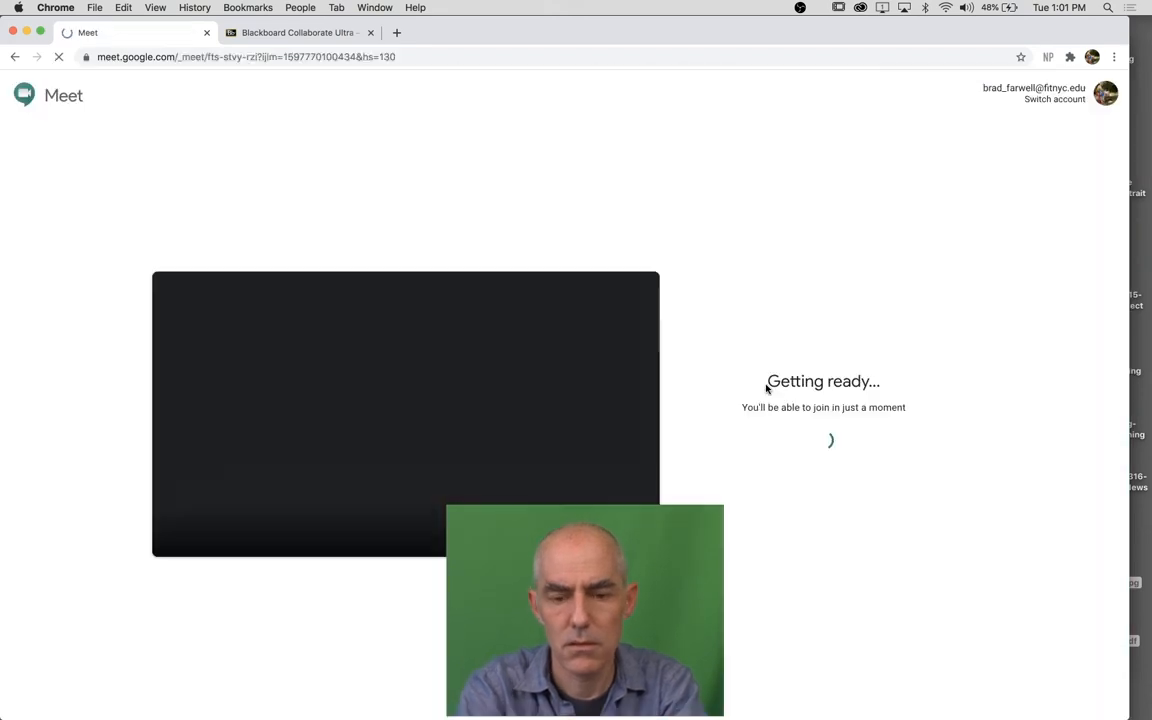
- Join the demo meeting and dismiss its joining information
left_click(776, 413)
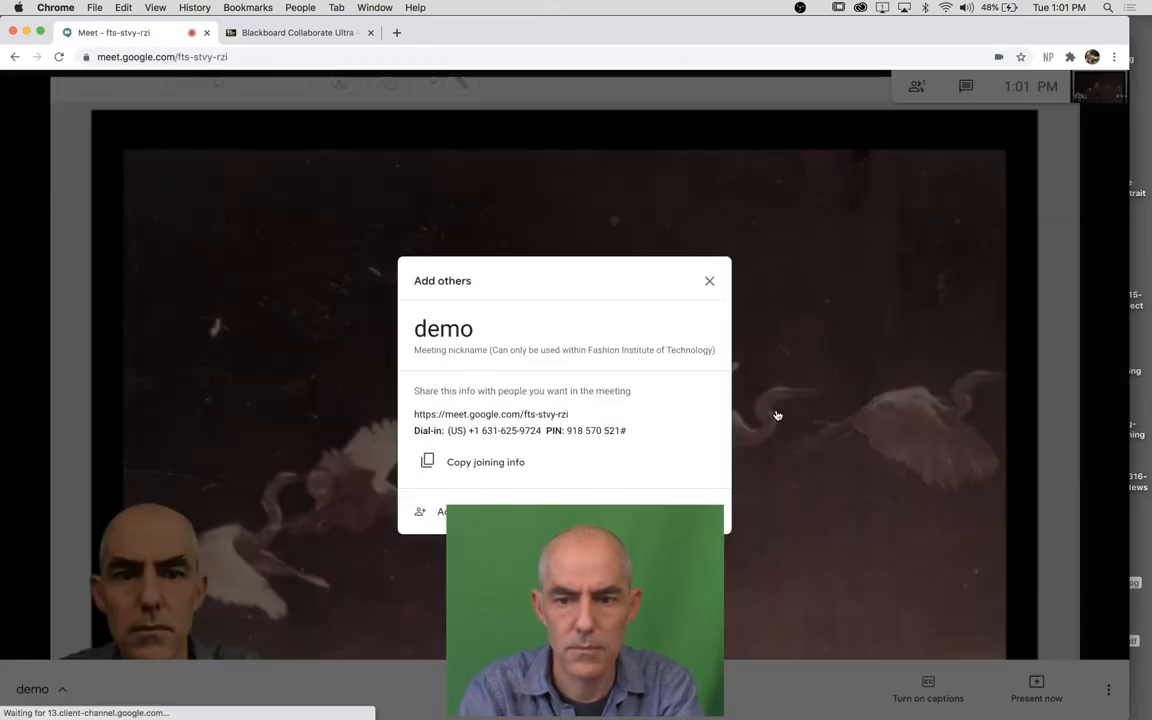
left_click(789, 508)
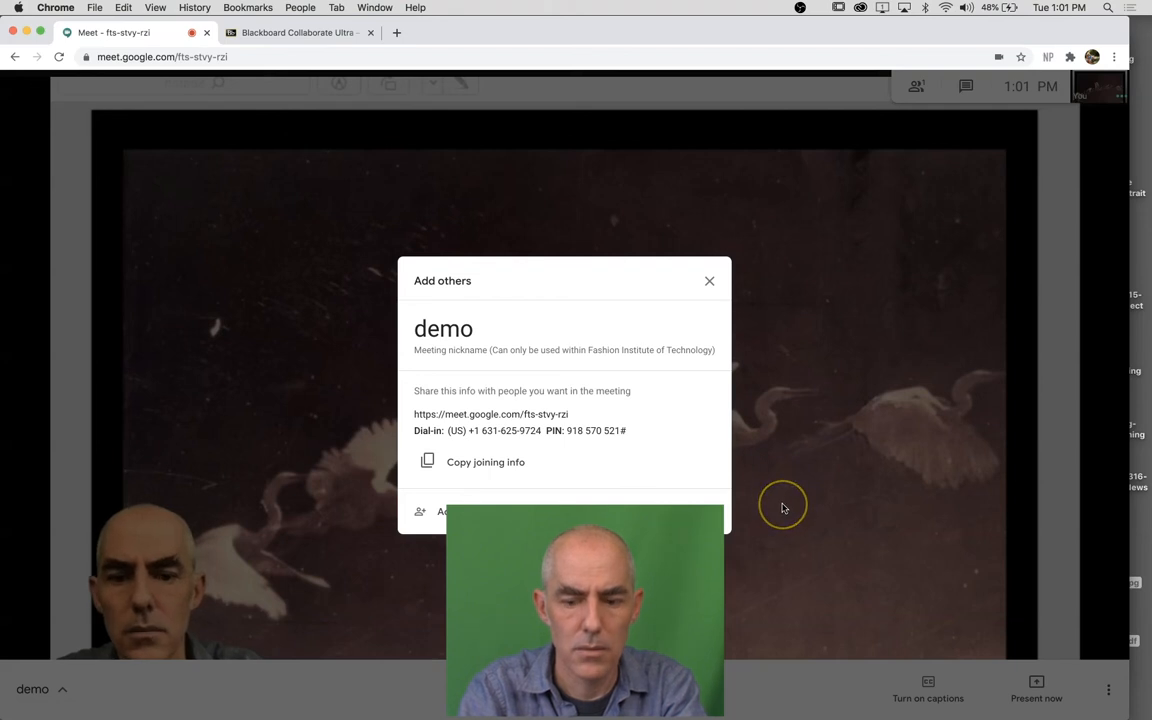
left_click(709, 281)
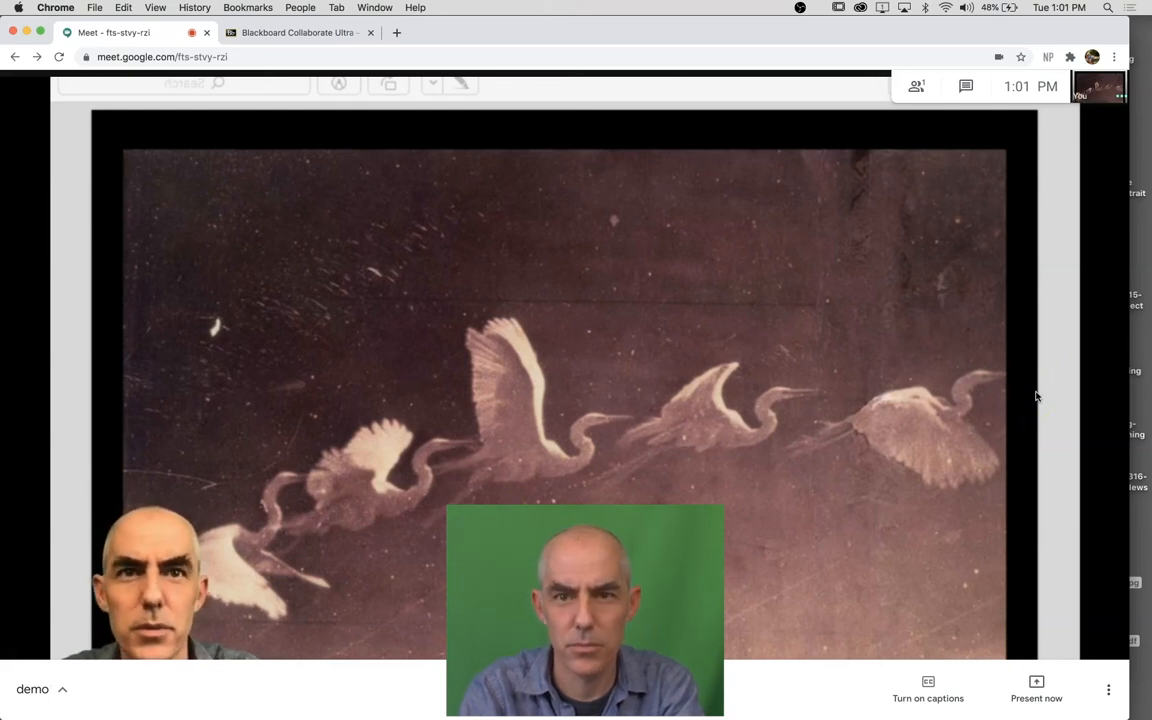
- Switch to OBS and move its window out of the way so the Meet video is unobstructed
mouse_move(868, 703)
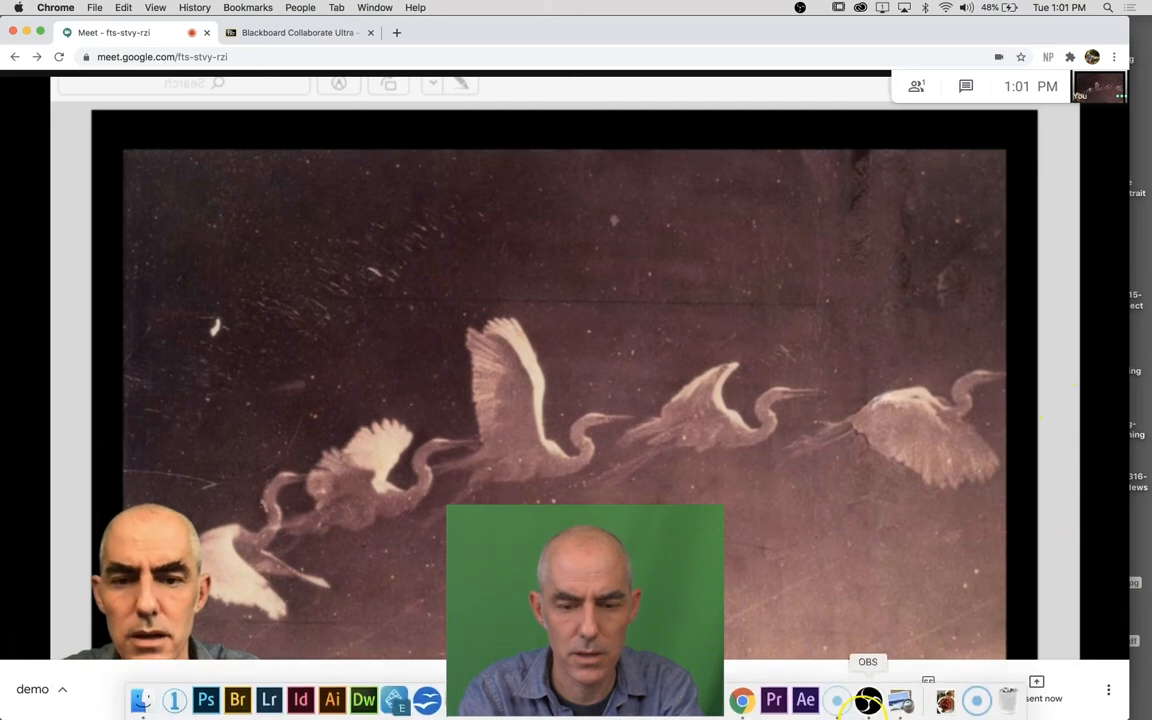
left_click(868, 700)
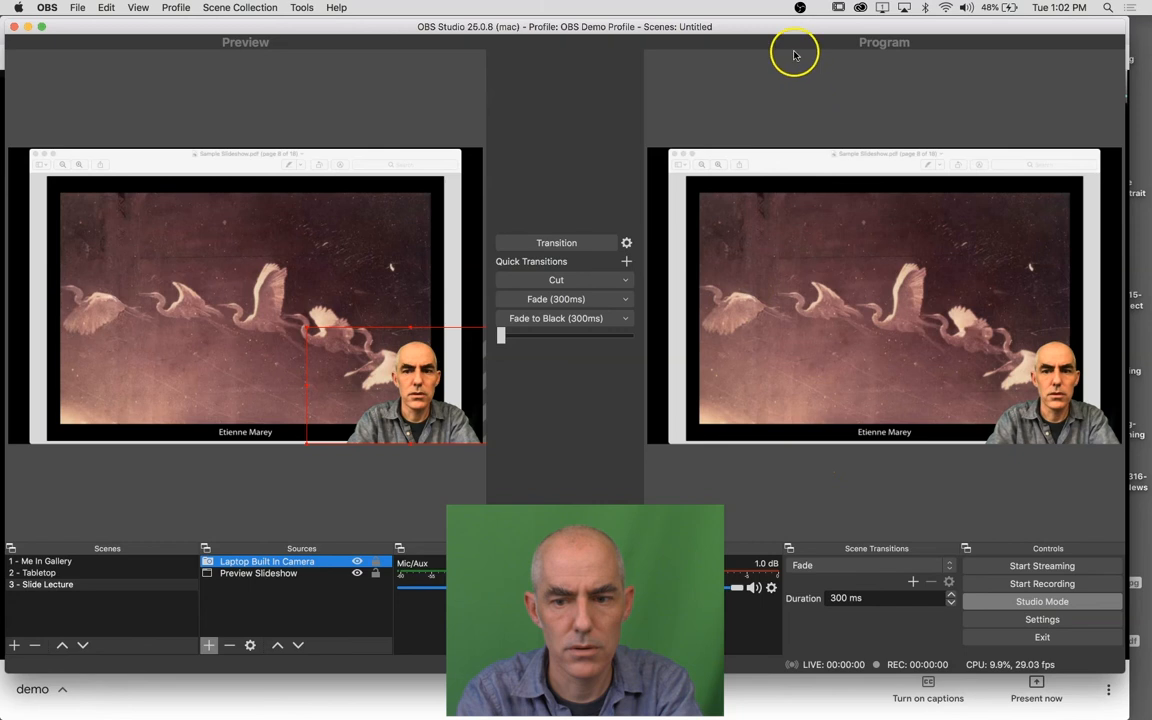
left_click_drag(806, 27, 0, 280)
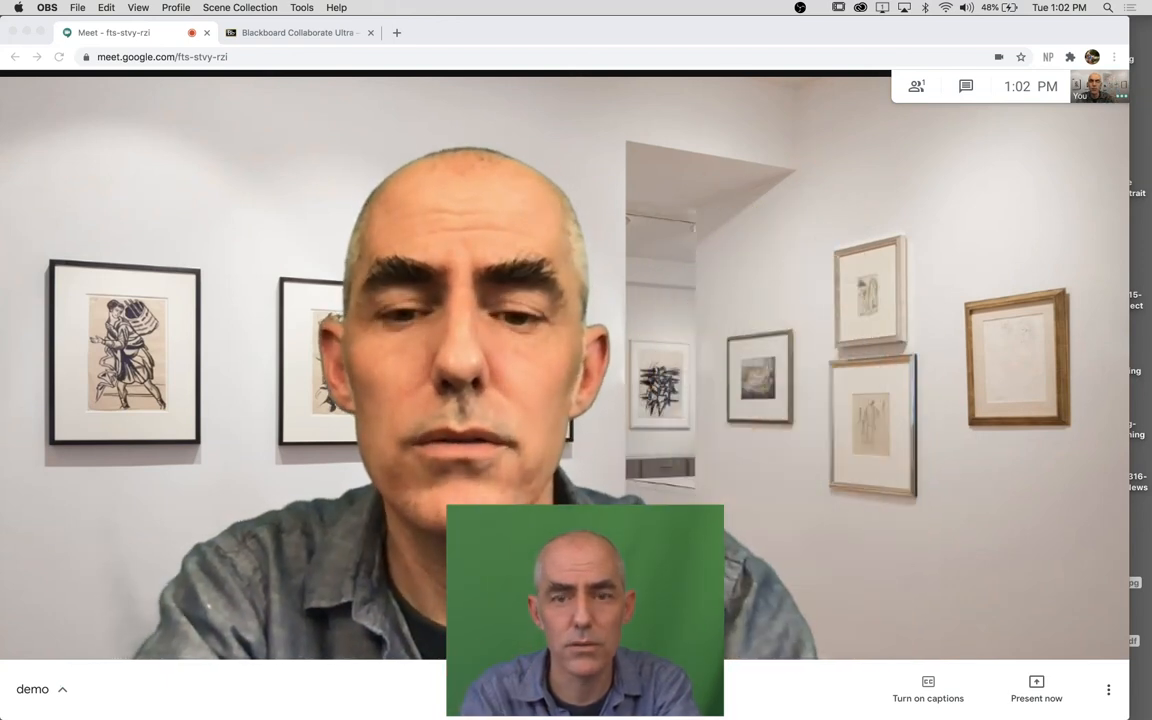
- Switch the live meeting video to the Slide Lecture, Me In Gallery and Tabletop scenes in turn with the scene hotkeys
key("2")
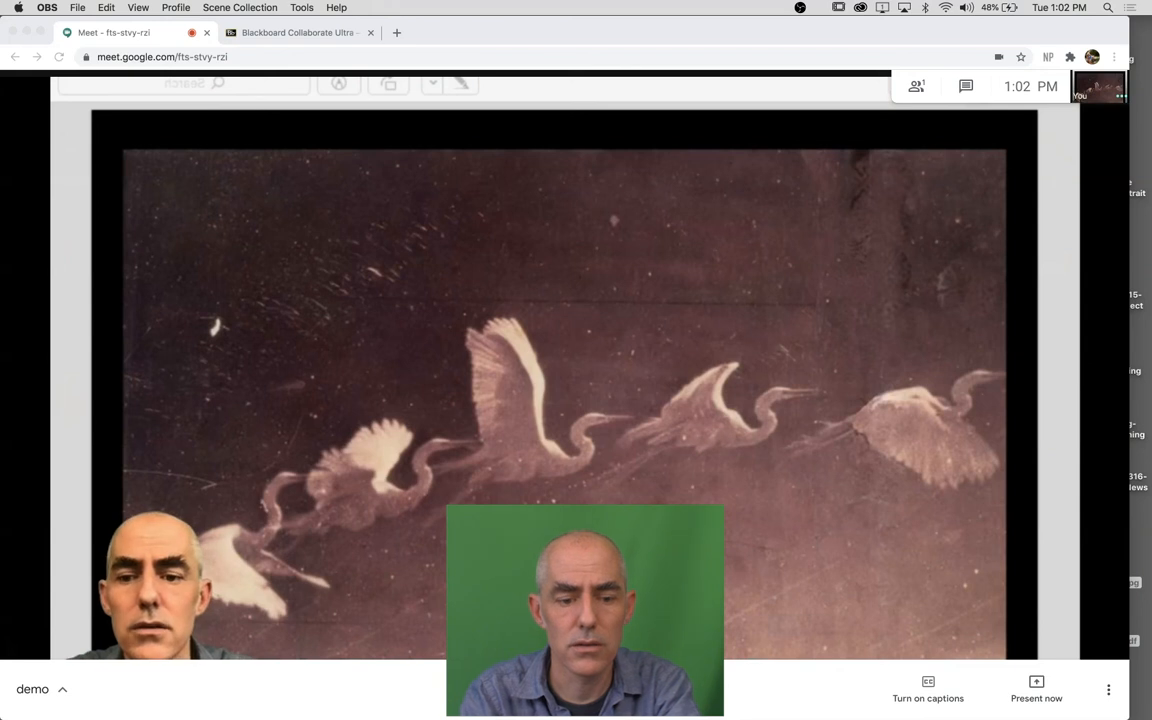
key("1")
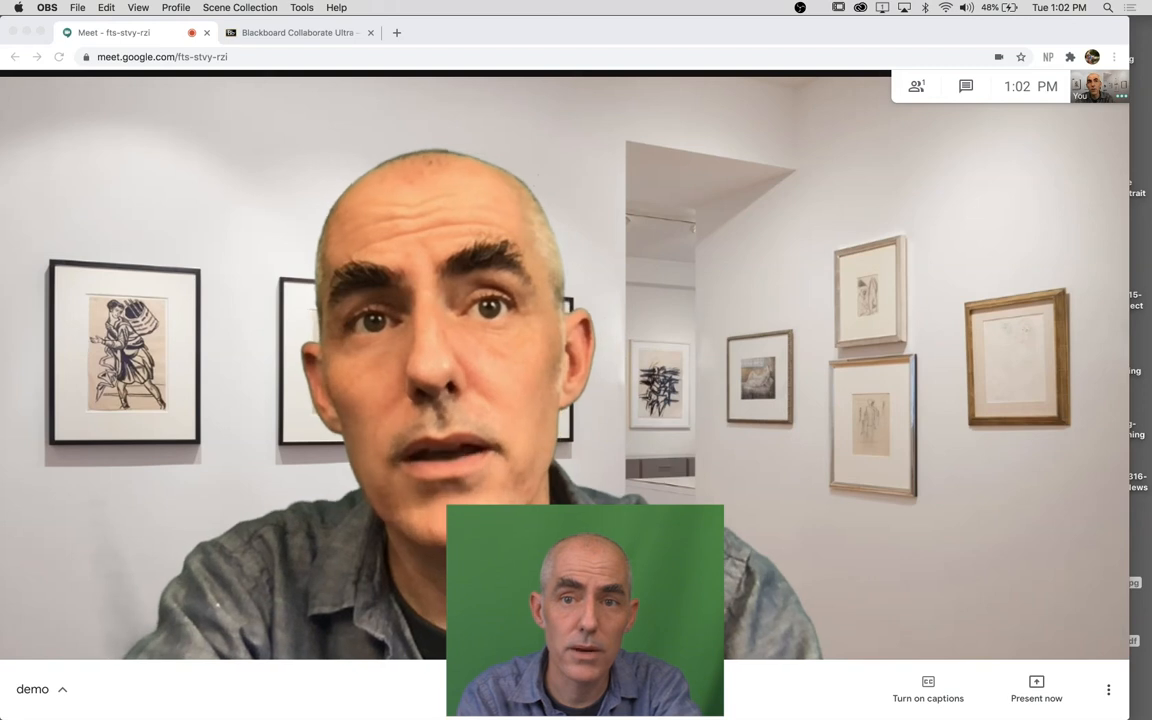
key("2")
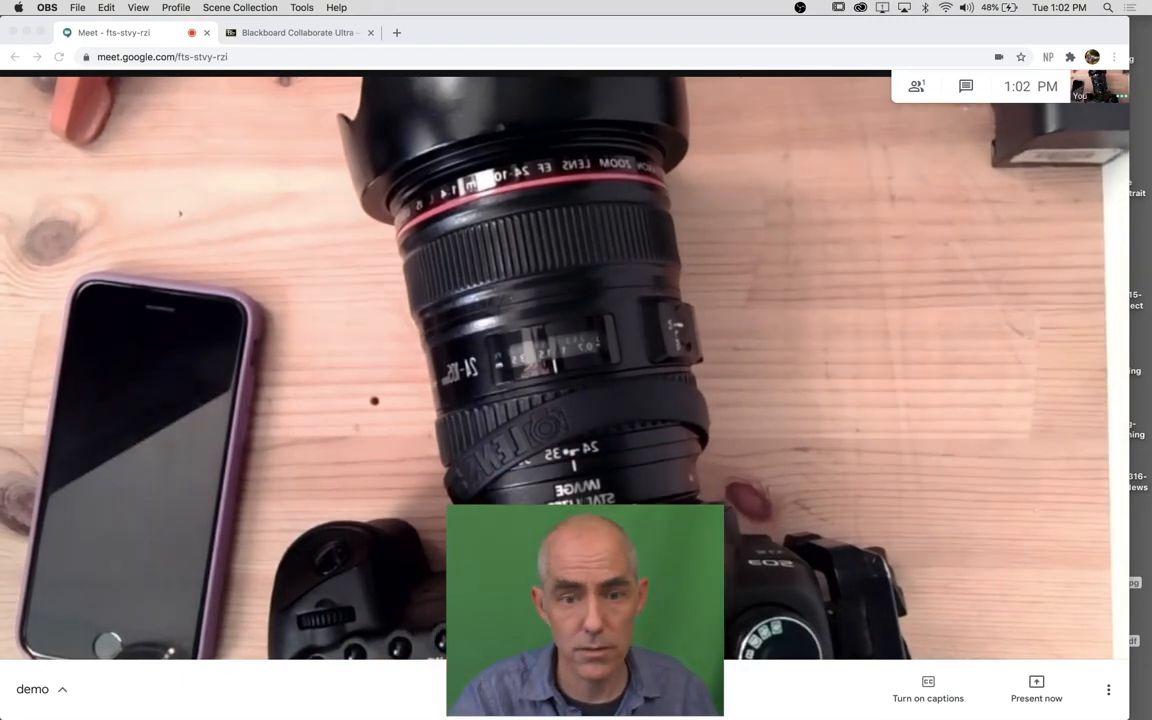
- Close the Google Meet tab in Chrome and join the Blackboard Collaborate session "Test Session! Go here to try it out."
left_click(298, 36)
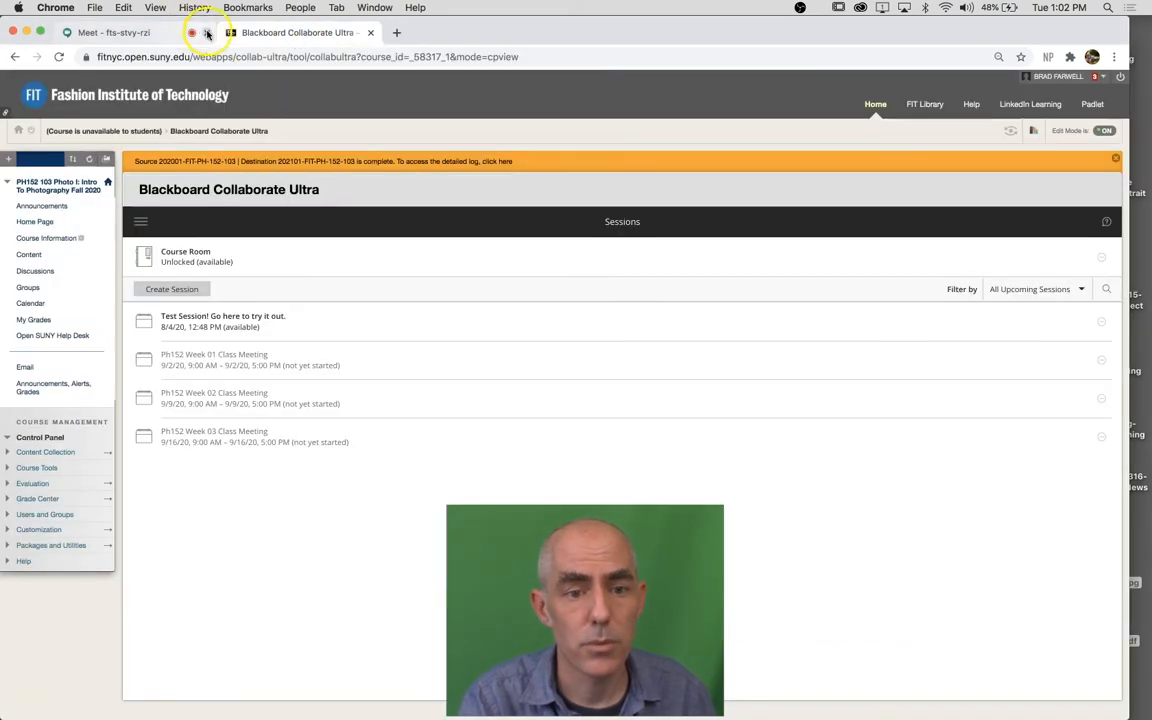
left_click(207, 33)
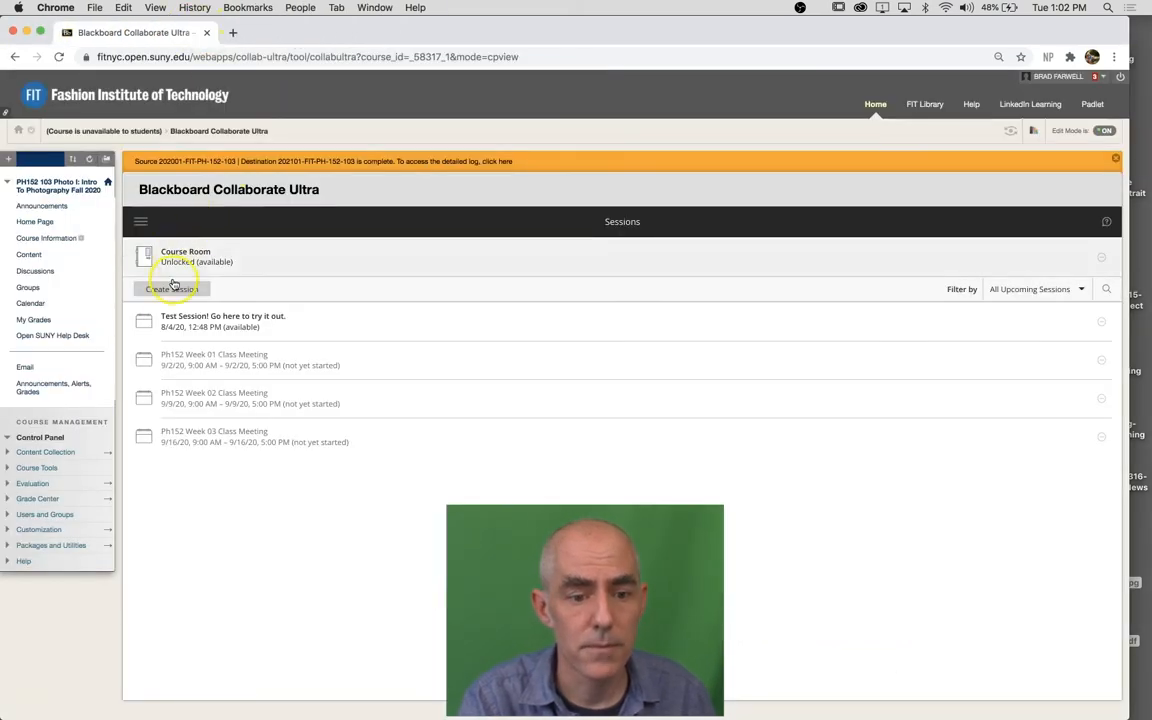
left_click(170, 318)
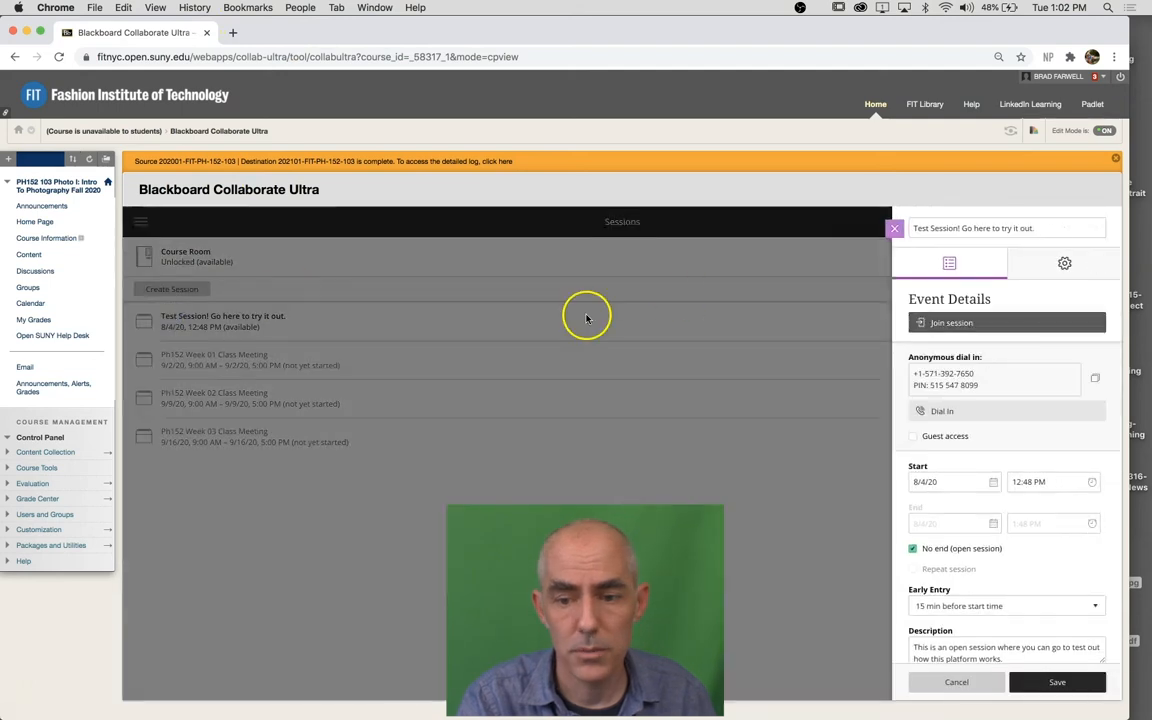
left_click(972, 325)
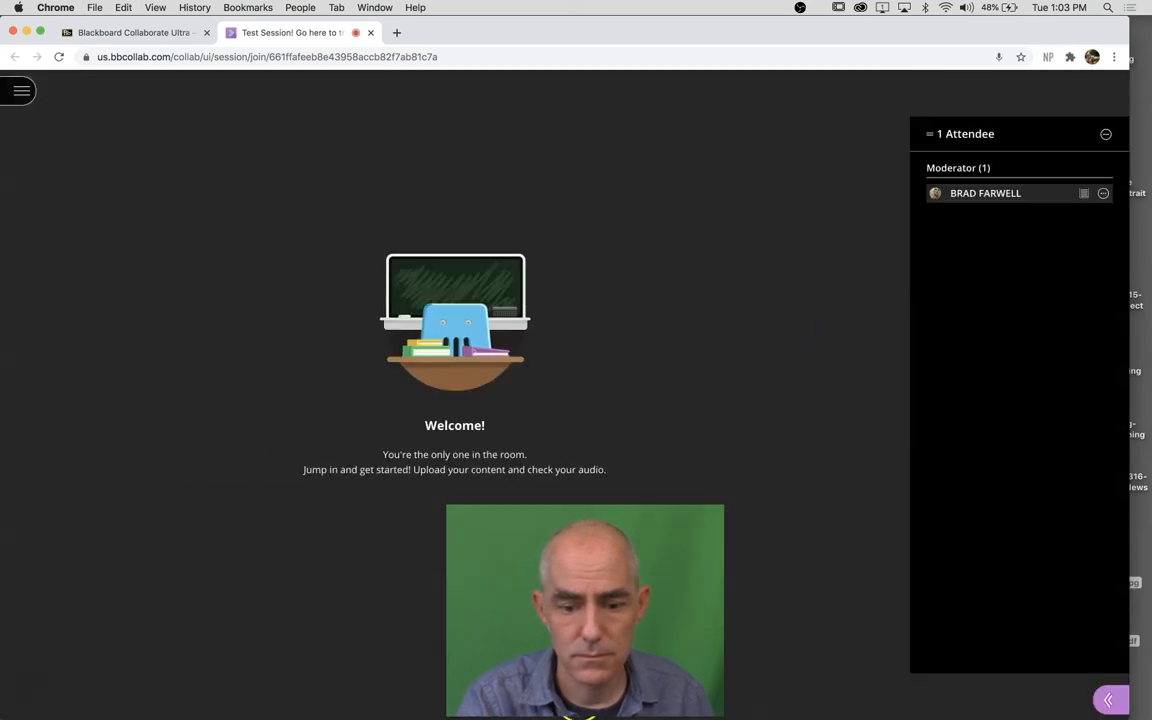
- Turn on the camera in the Collaborate session and share the previewed video
left_click(585, 716)
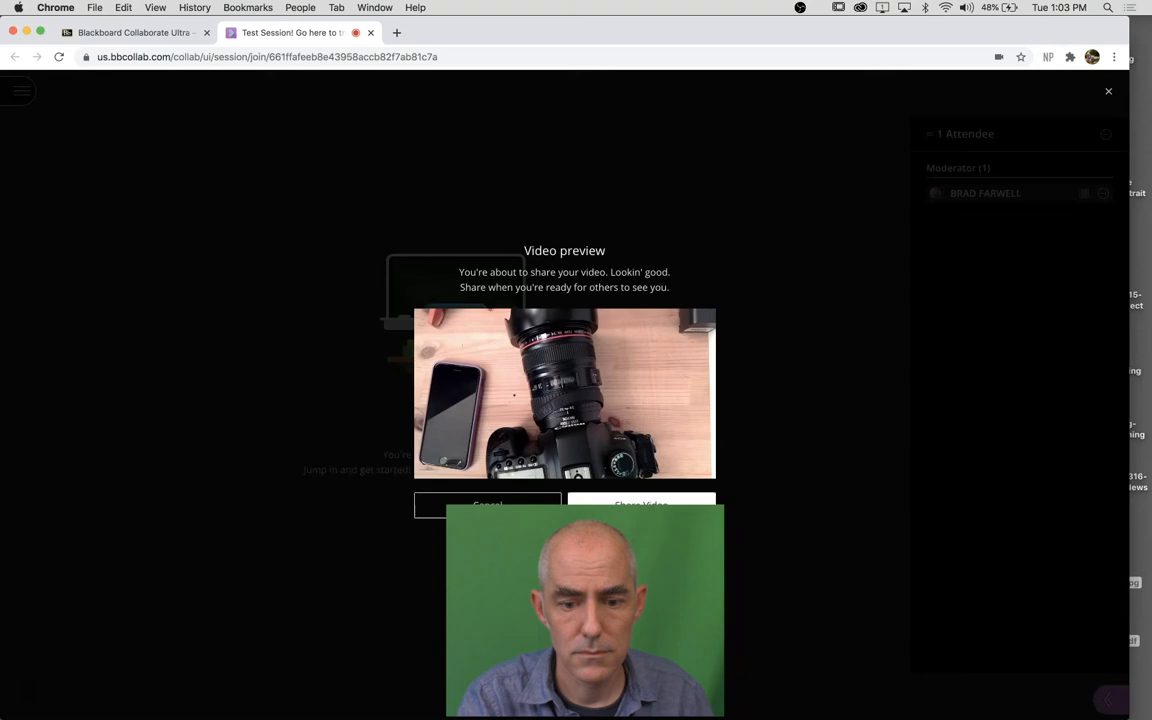
left_click(592, 505)
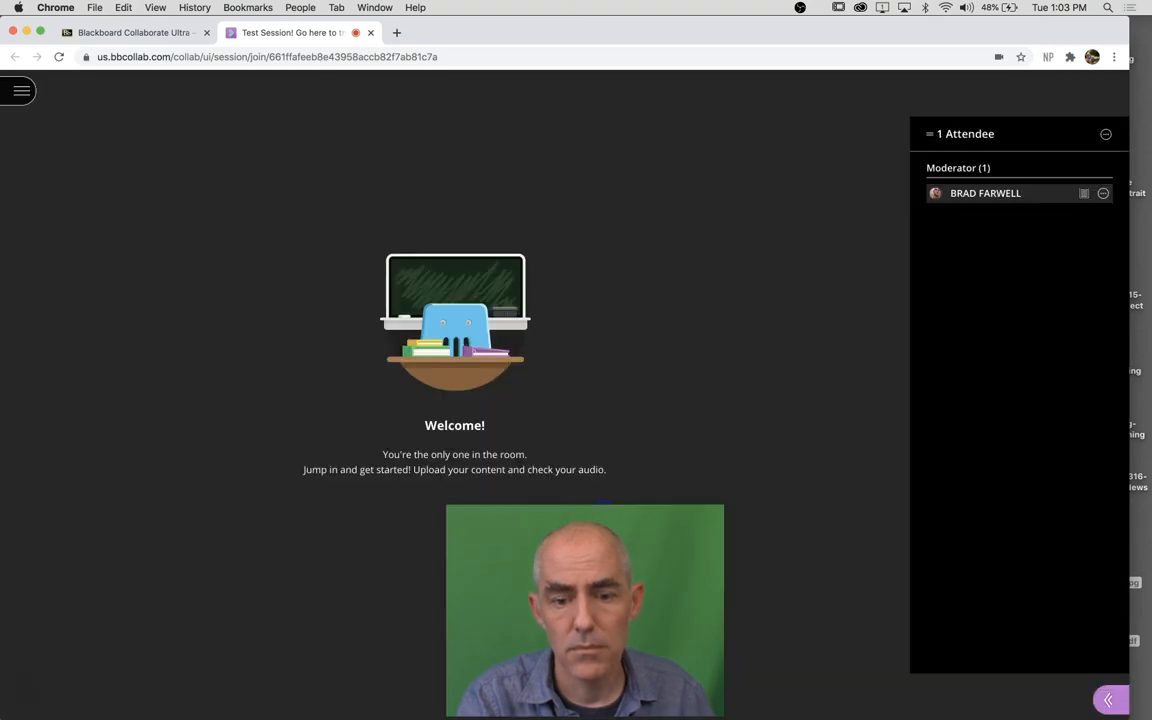